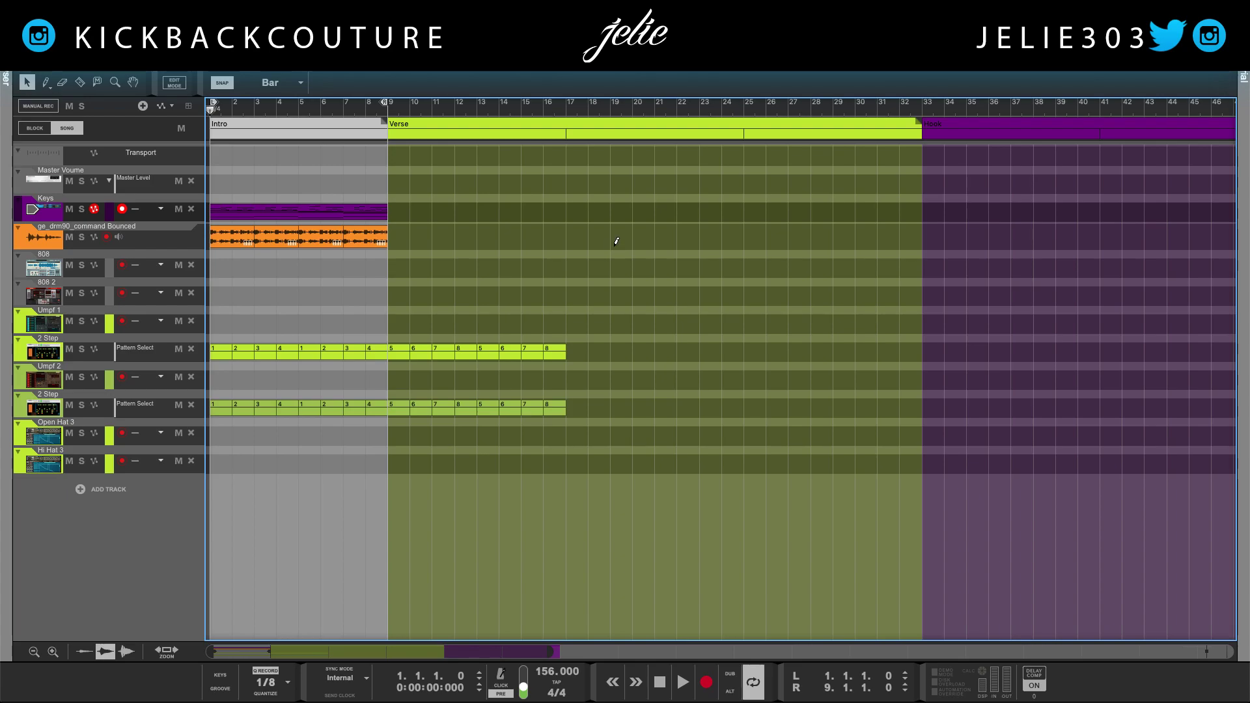
Open the Keys clip in the Intro for editing, select all its notes, and return to the arrangement
{"action": "double_click", "coordinate": [370, 211]}
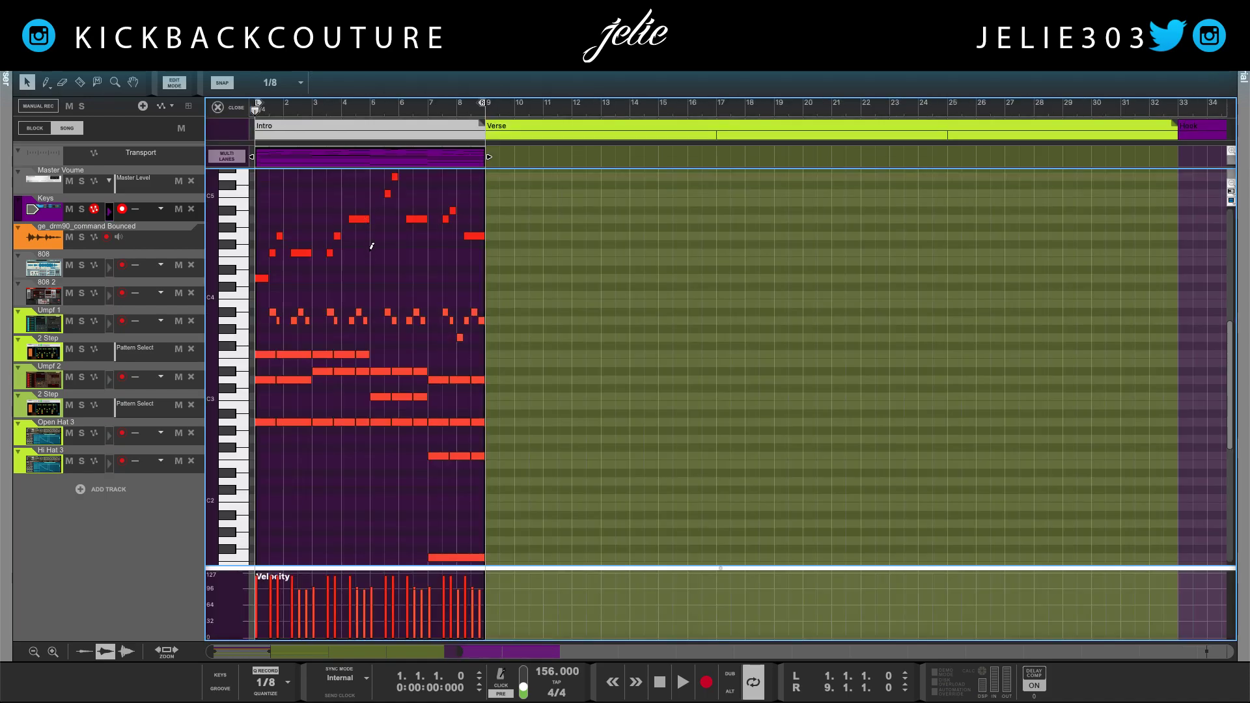
{"action": "key", "text": "ctrl+a"}
{"action": "scroll", "coordinate": [372, 254], "scroll_direction": "up", "scroll_amount": 2}
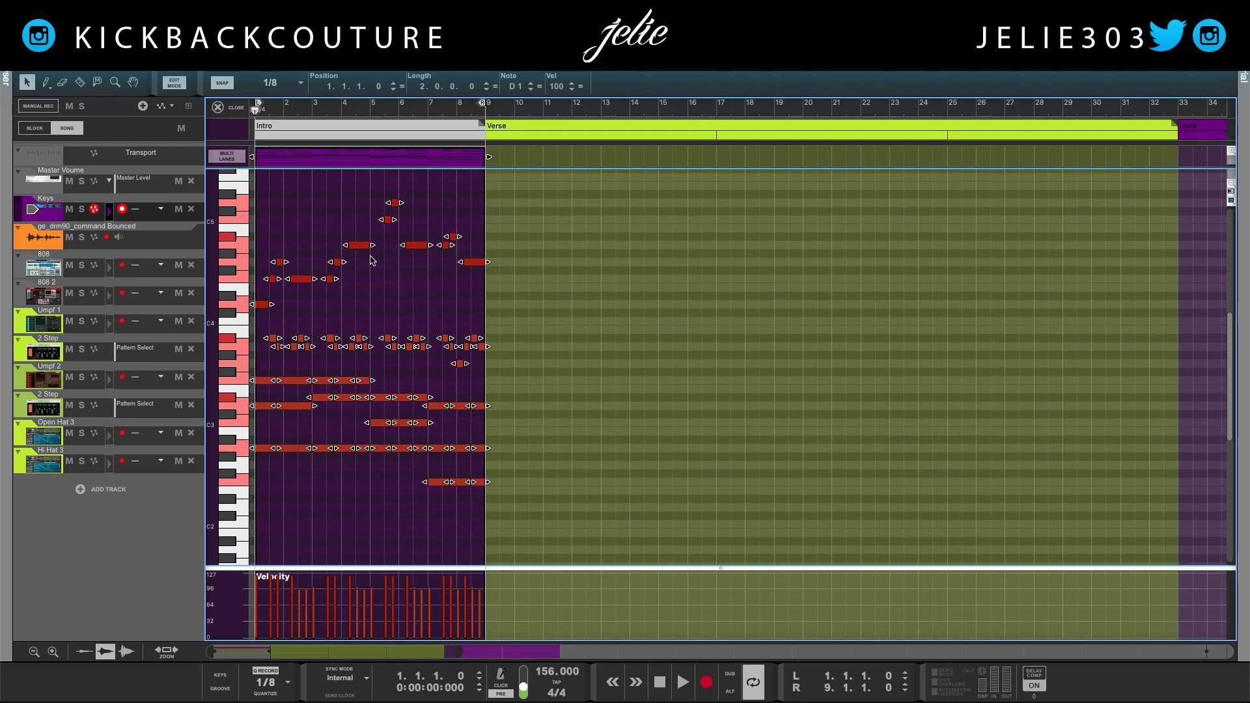
{"action": "left_click", "coordinate": [372, 262]}
{"action": "left_click", "coordinate": [217, 107]}
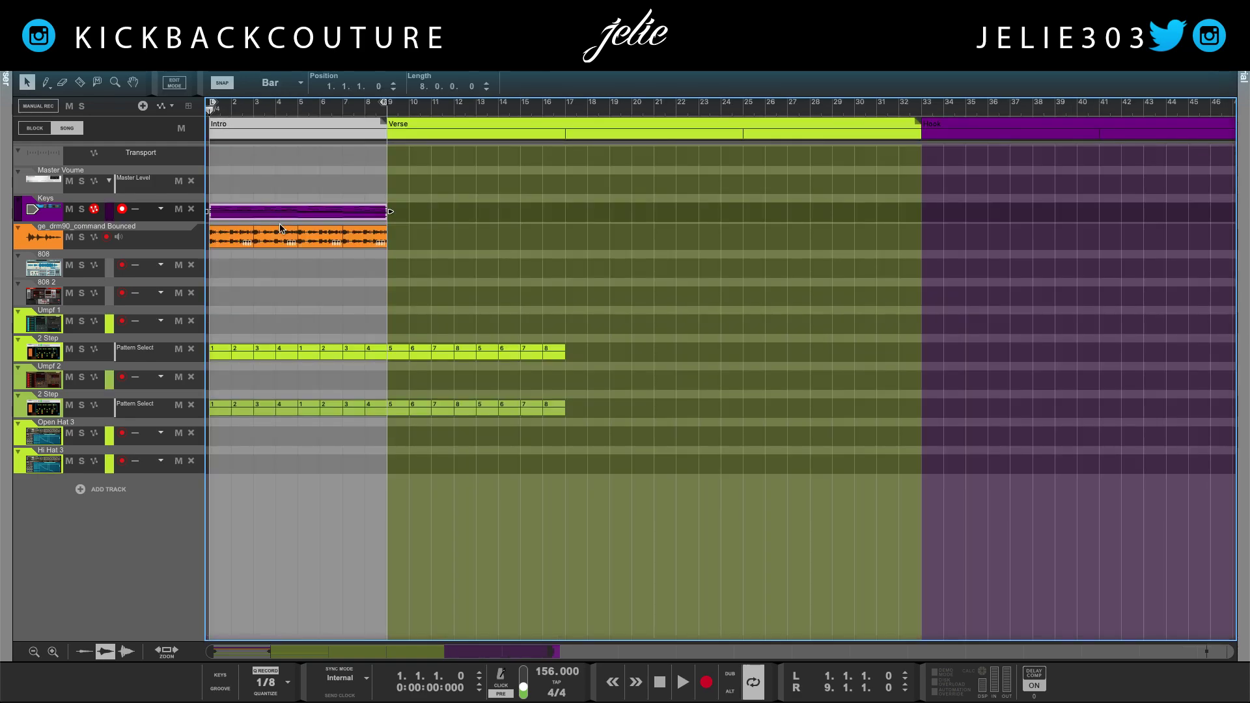
Open a clip on the ge_drm90_command Bounced track in Slice Edit and return to the arrangement
{"action": "left_click", "coordinate": [280, 229]}
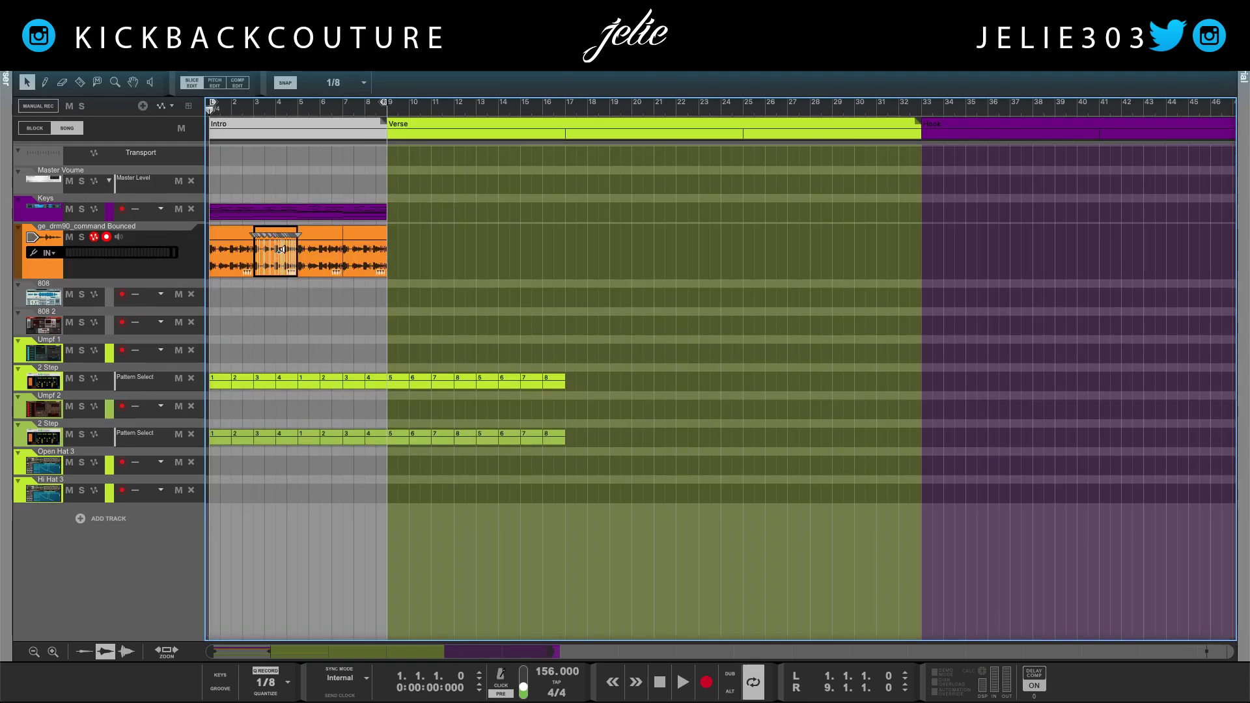
{"action": "left_click", "coordinate": [256, 178]}
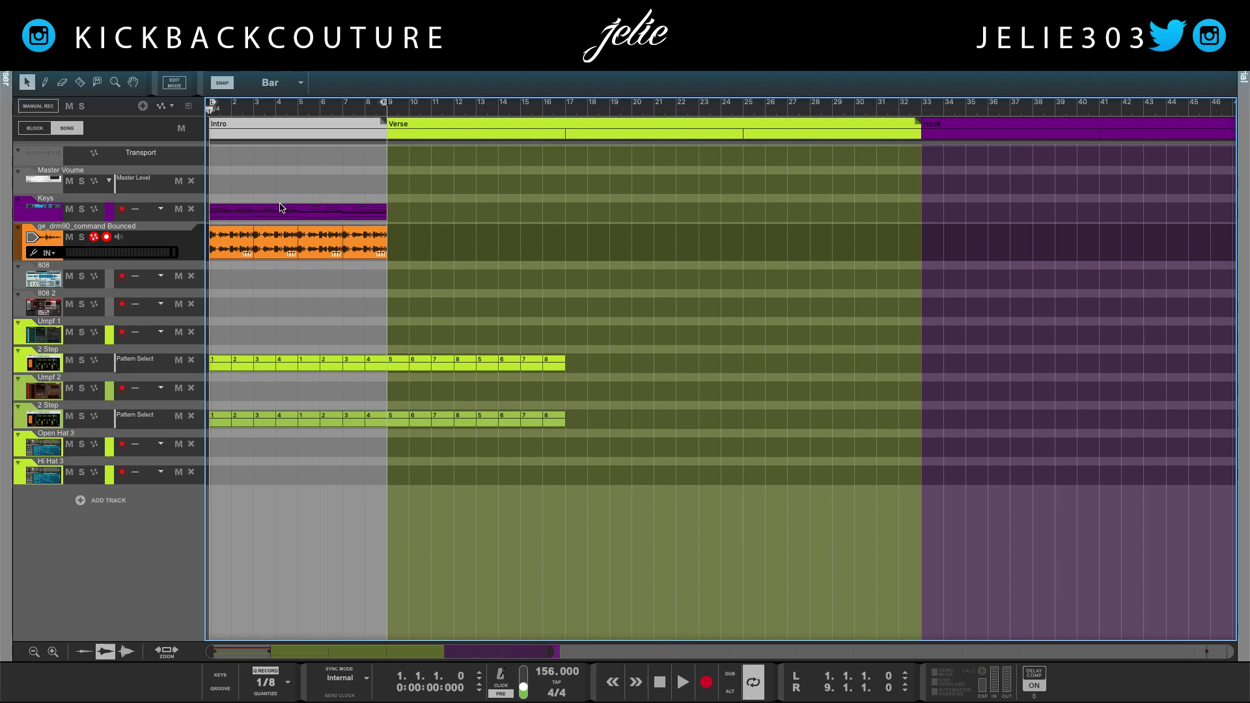
{"action": "key", "text": "b"}
{"action": "key", "text": "b"}
{"action": "key", "text": "b"}
{"action": "key", "text": "b"}
Make 808 2 the active track and show the browser
{"action": "left_click", "coordinate": [58, 285]}
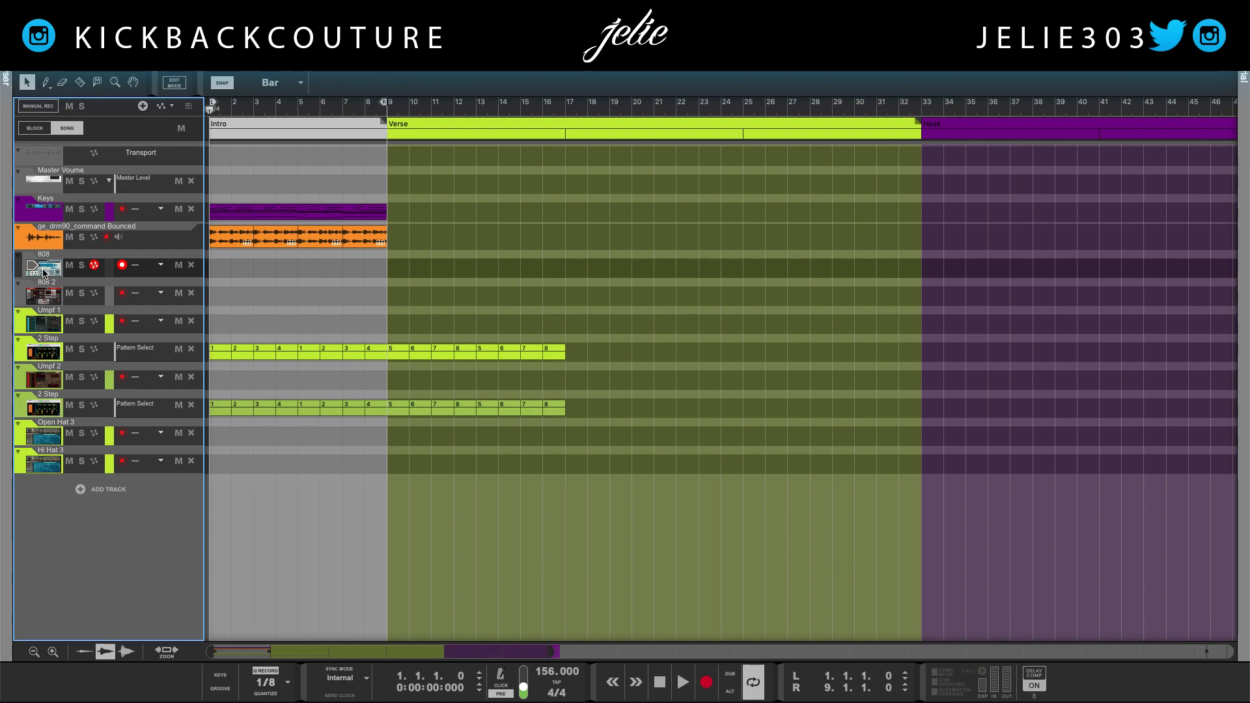
{"action": "left_click", "coordinate": [45, 294]}
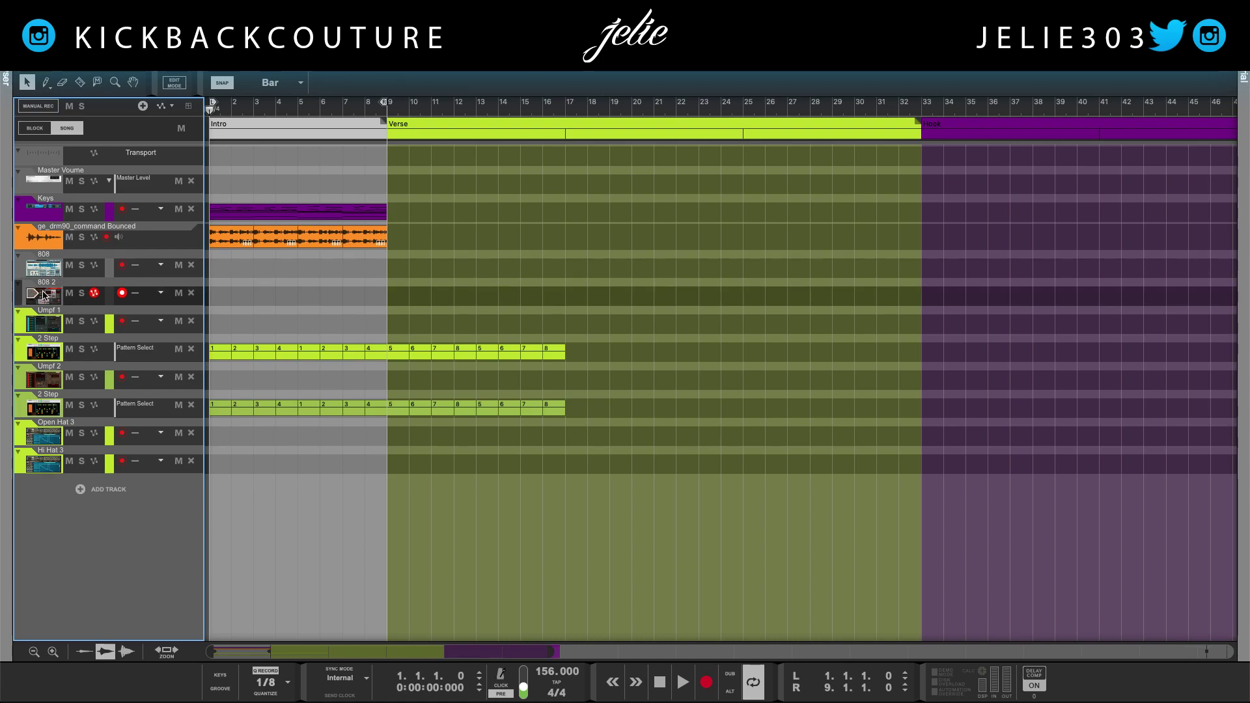
{"action": "key", "text": "F3"}
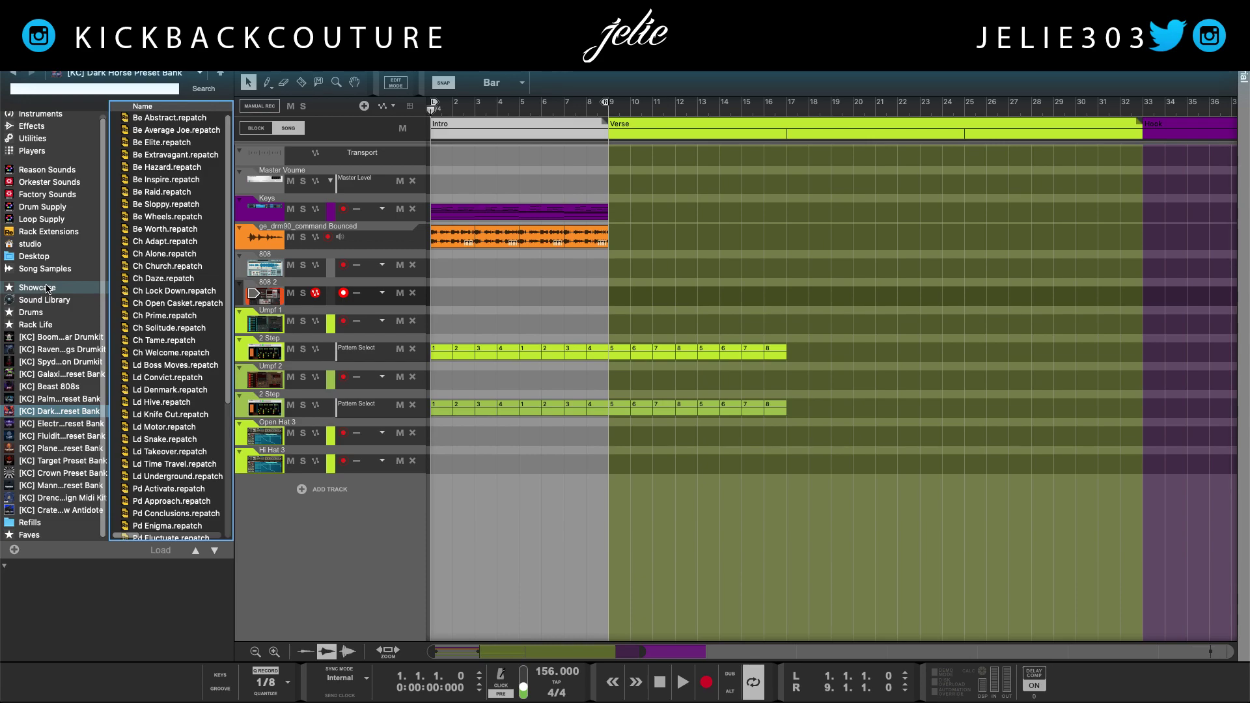
{"action": "left_click", "coordinate": [465, 294]}
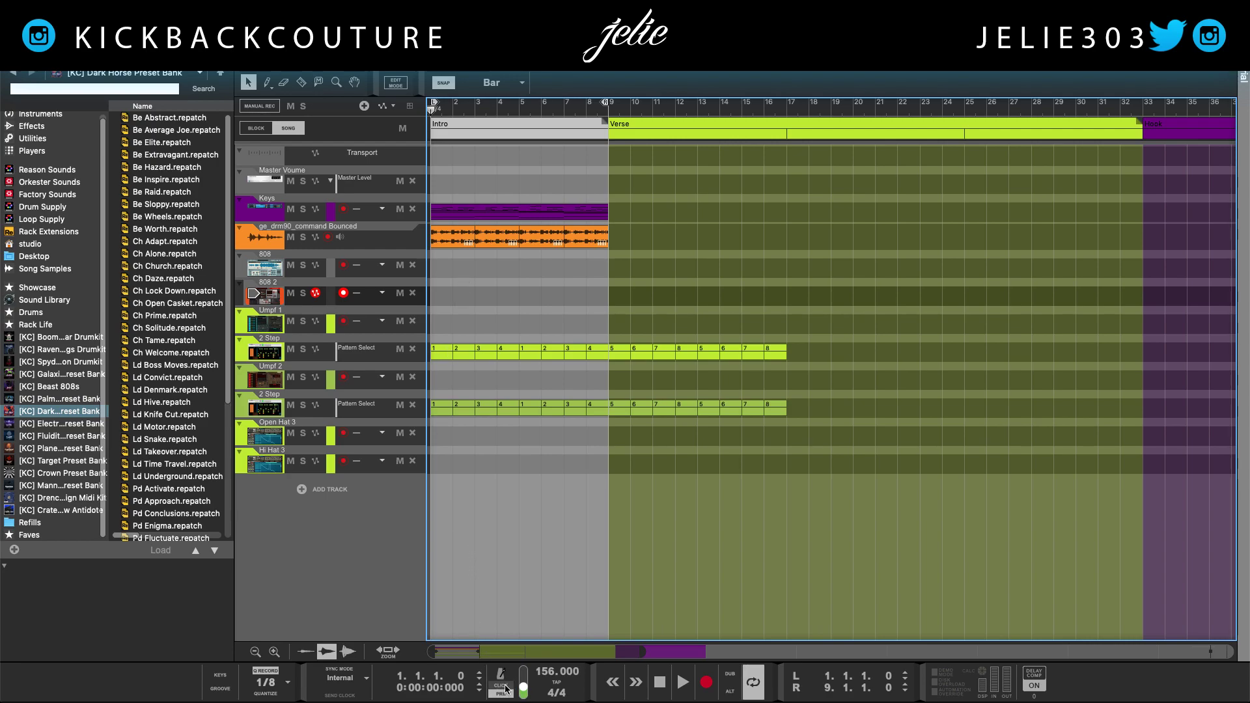
Mute the ge_drm90_command Bounced and Keys tracks, and play part of the Intro
{"action": "left_click", "coordinate": [290, 237]}
{"action": "left_click", "coordinate": [291, 209]}
{"action": "key", "text": "space"}
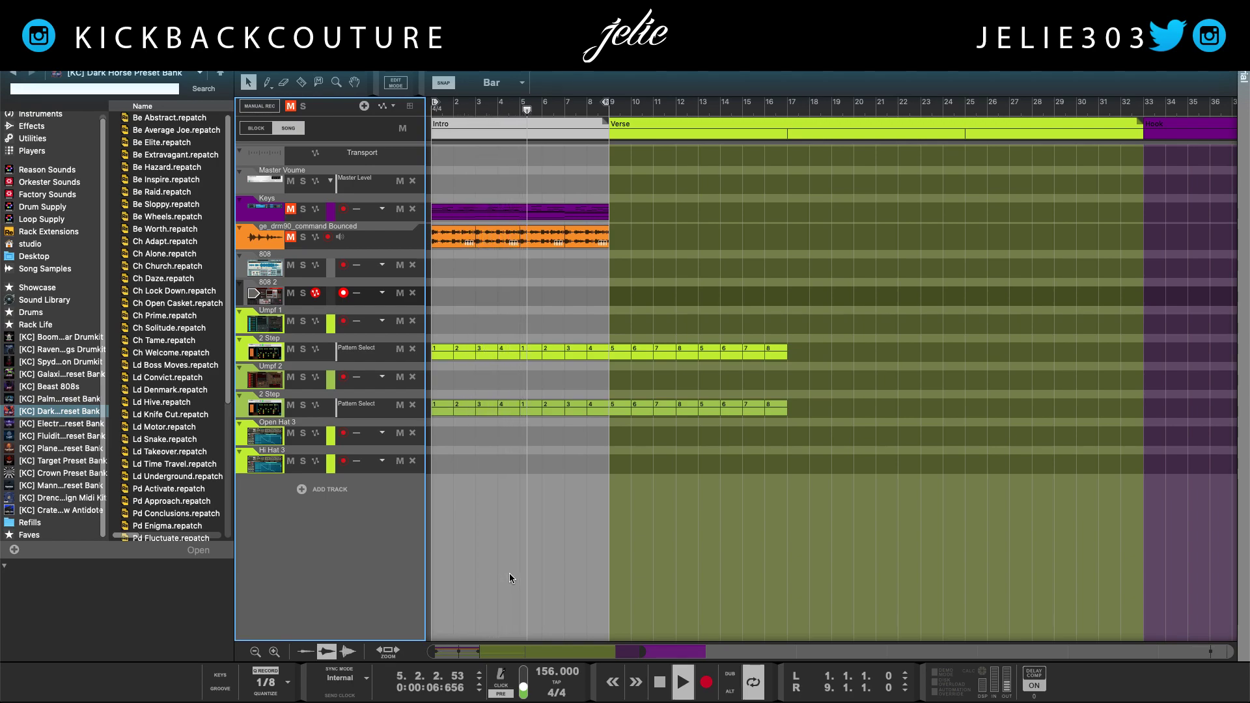
{"action": "key", "text": "space"}
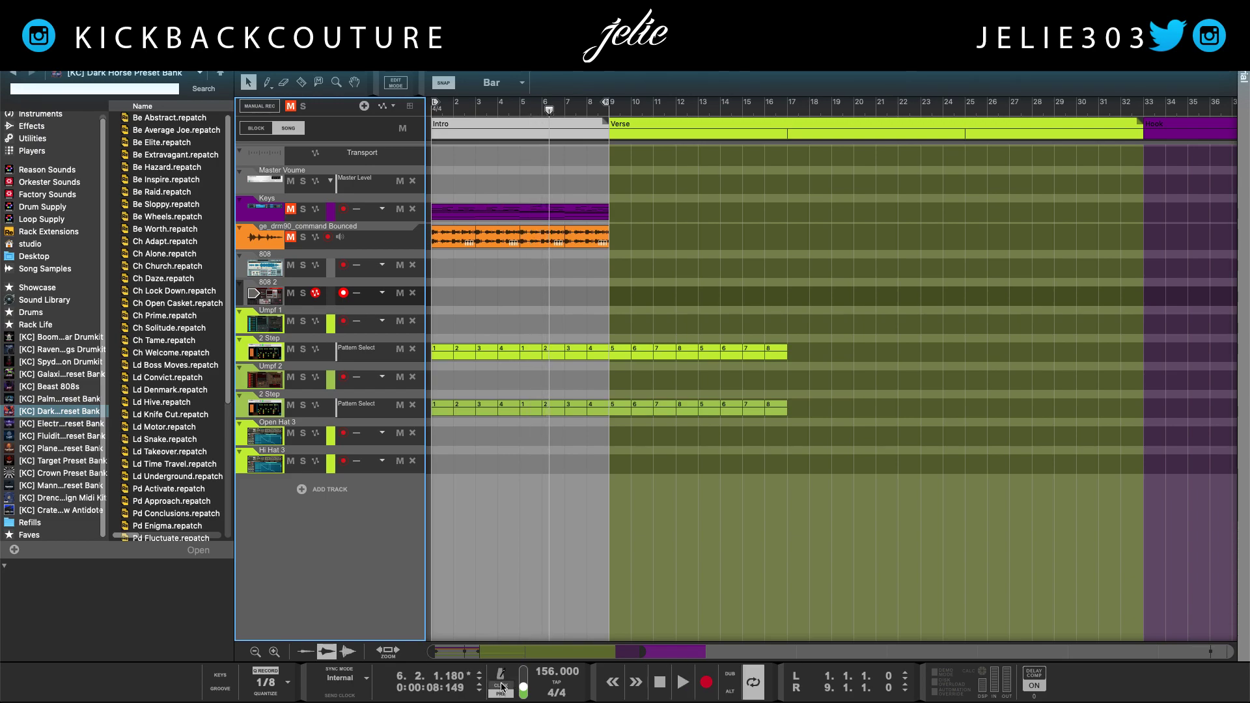
{"action": "left_click", "coordinate": [504, 536]}
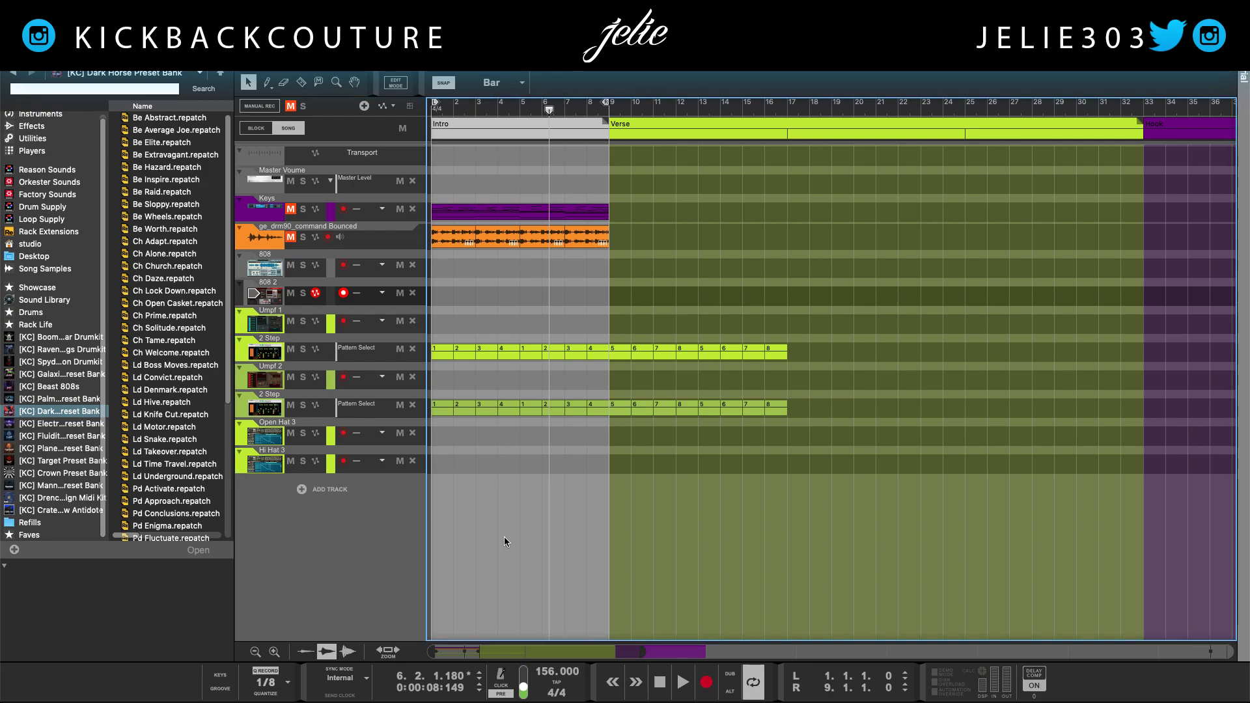
{"action": "left_click", "coordinate": [590, 237]}
{"action": "key", "text": "super+c"}
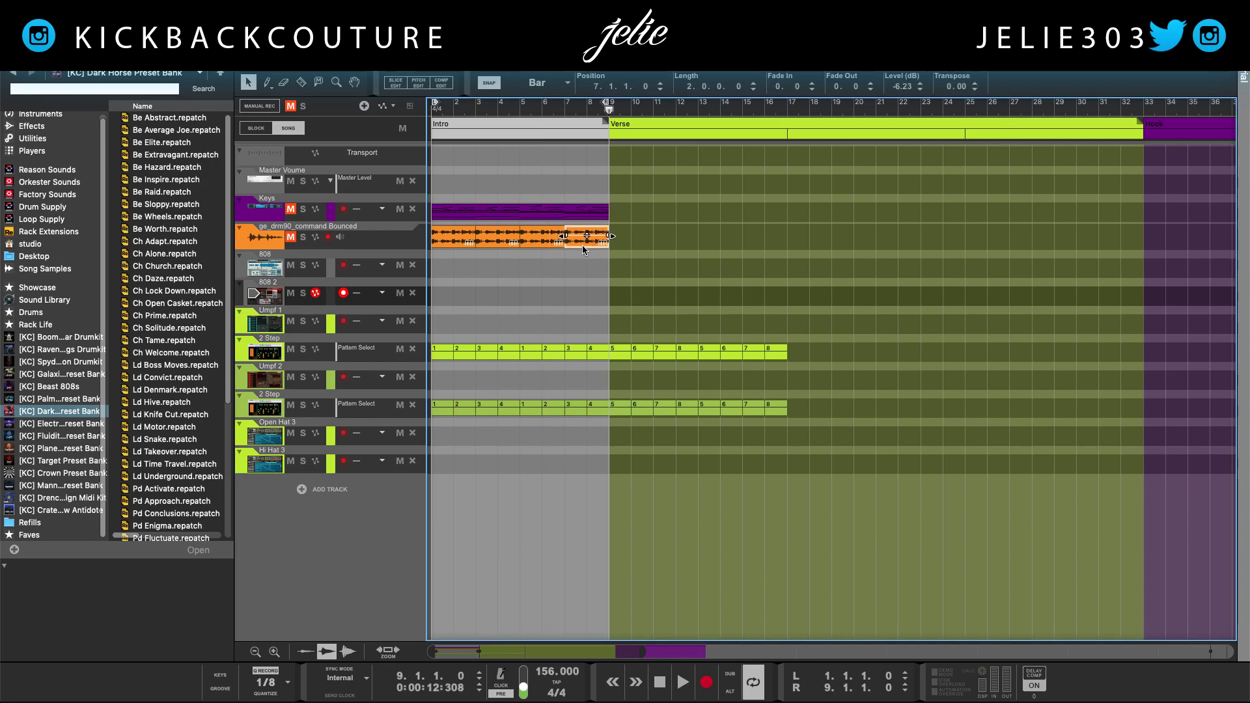
{"action": "right_click", "coordinate": [616, 111]}
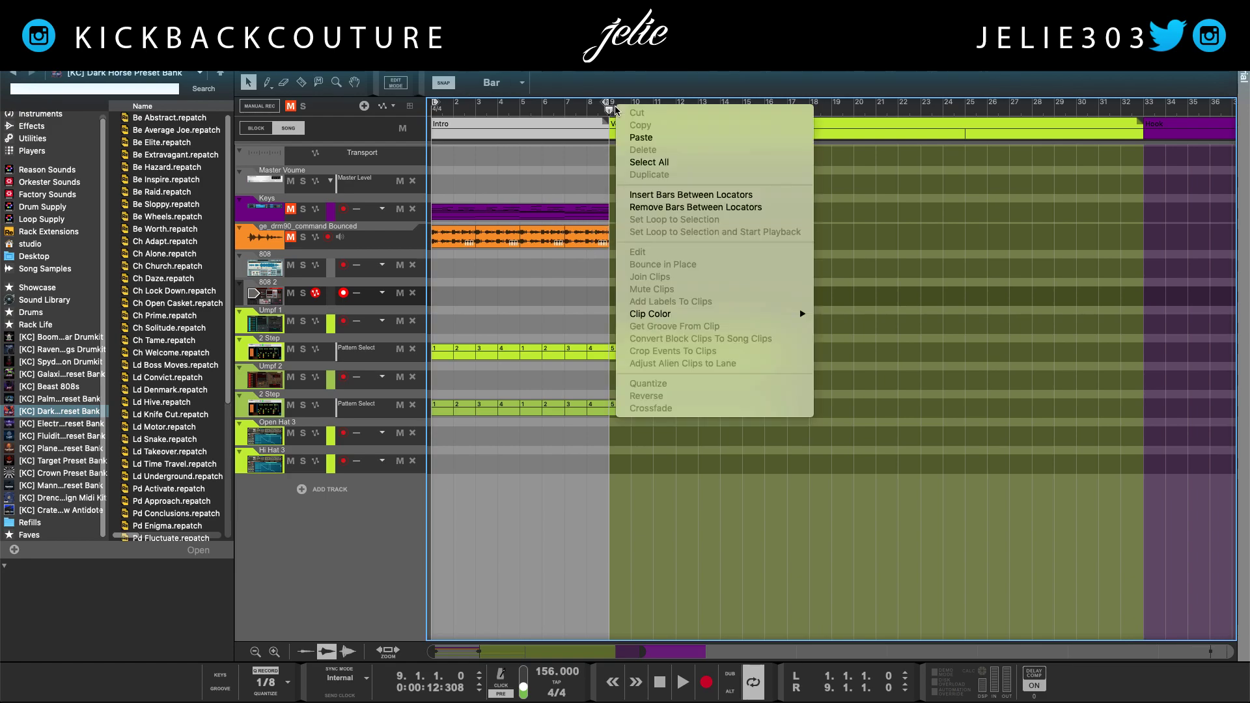
{"action": "left_click", "coordinate": [653, 138]}
{"action": "key", "text": "Delete"}
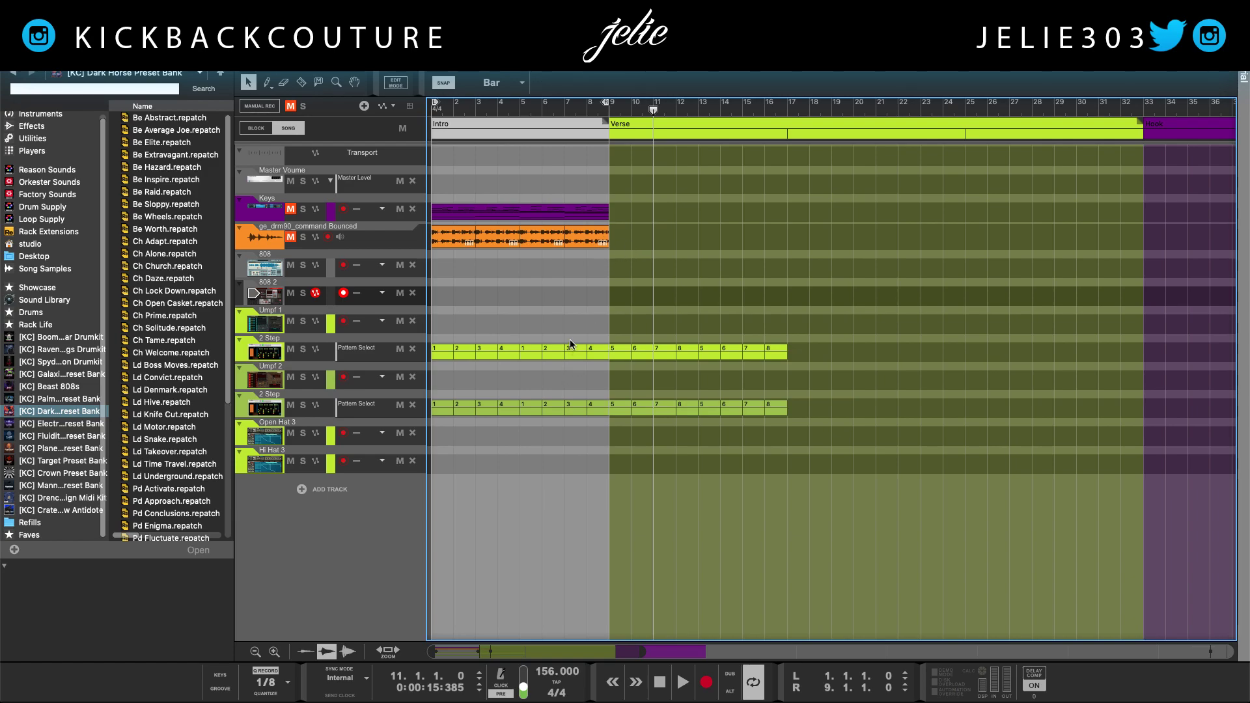
Duplicate the last two-bar clip on the ge_drm90_command Bounced track so the copy starts at bar 9
{"action": "left_click", "coordinate": [588, 241]}
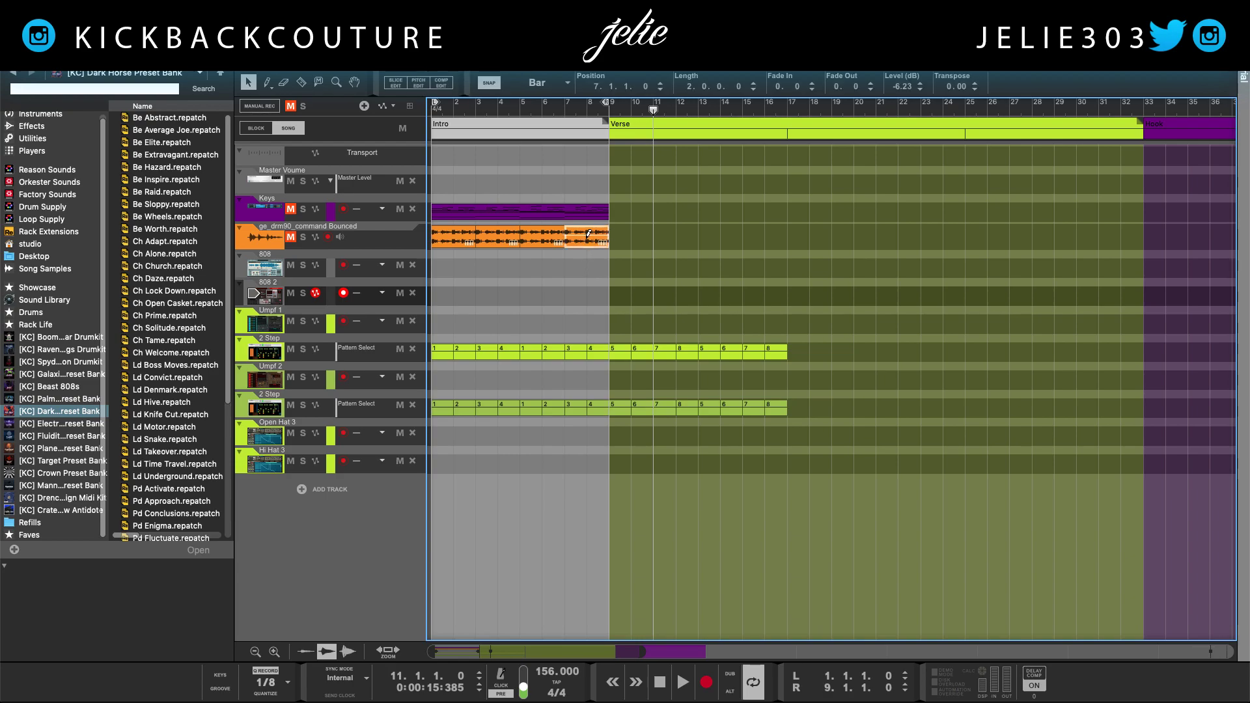
{"action": "key", "text": "ctrl+v"}
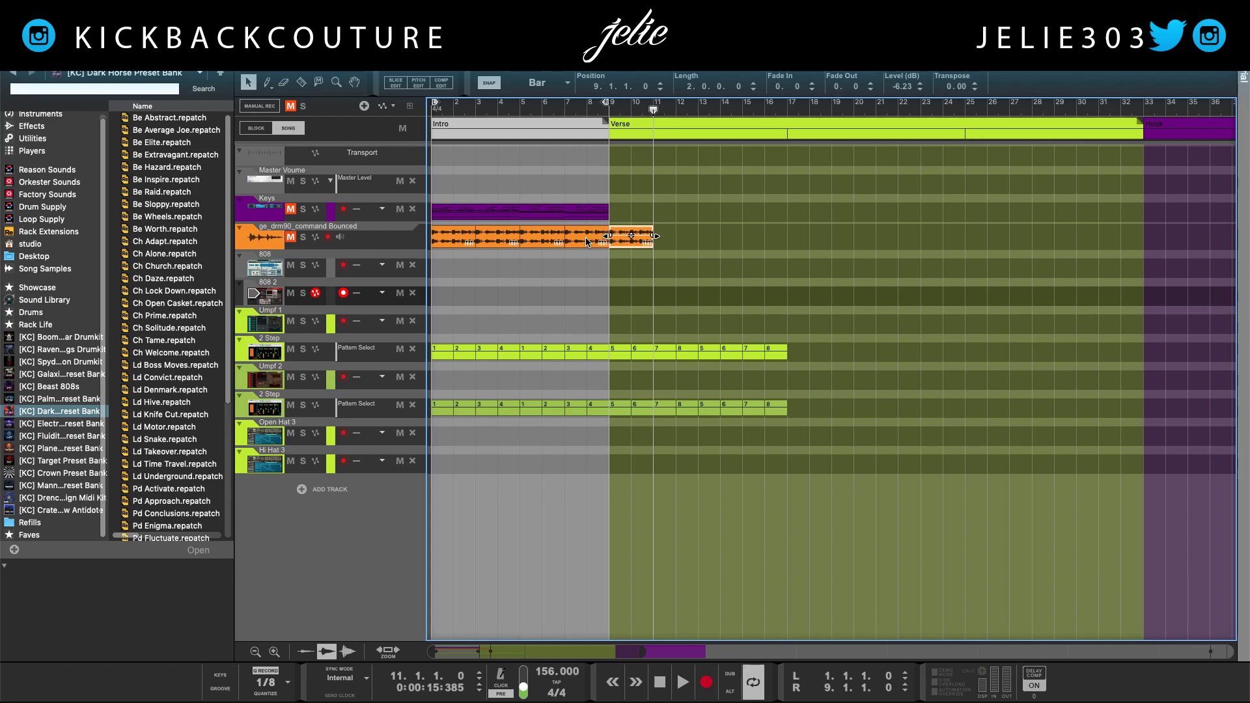
{"action": "key", "text": "e"}
{"action": "key", "text": "q"}
Open the drum clip at bar 9 and the Keys clip in their editors, returning to the arrangement after each
{"action": "double_click", "coordinate": [618, 244]}
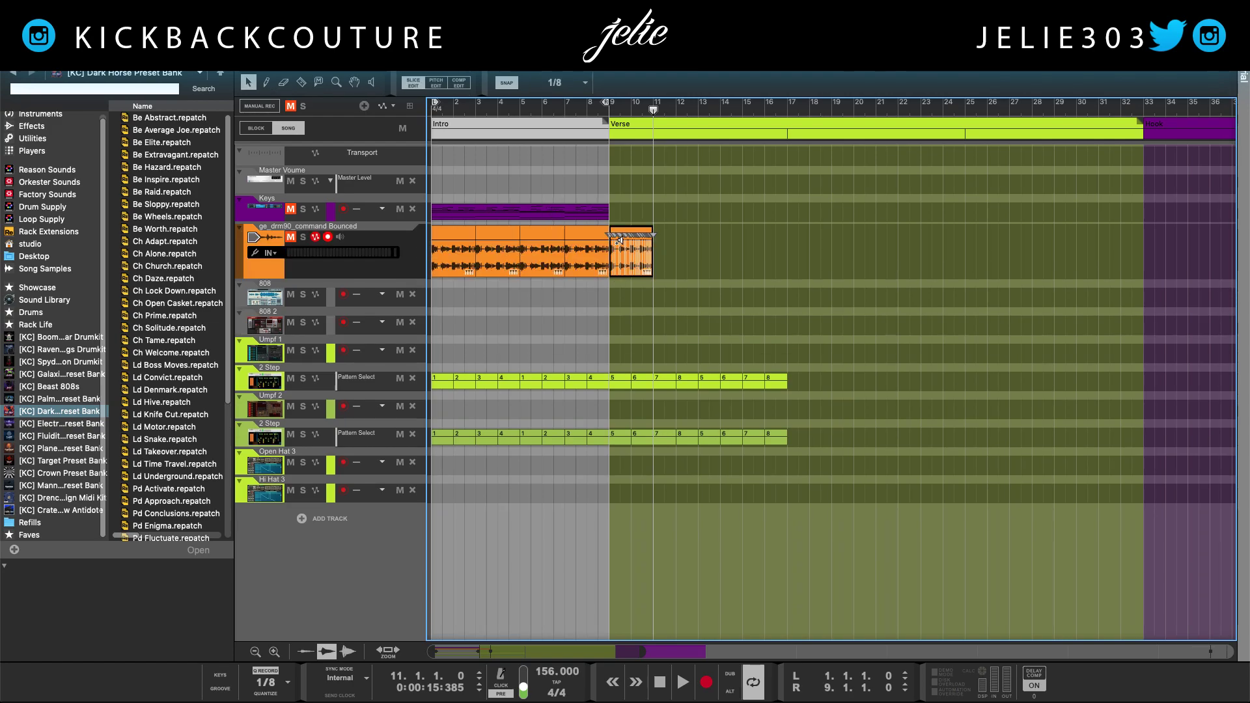
{"action": "left_click", "coordinate": [641, 220]}
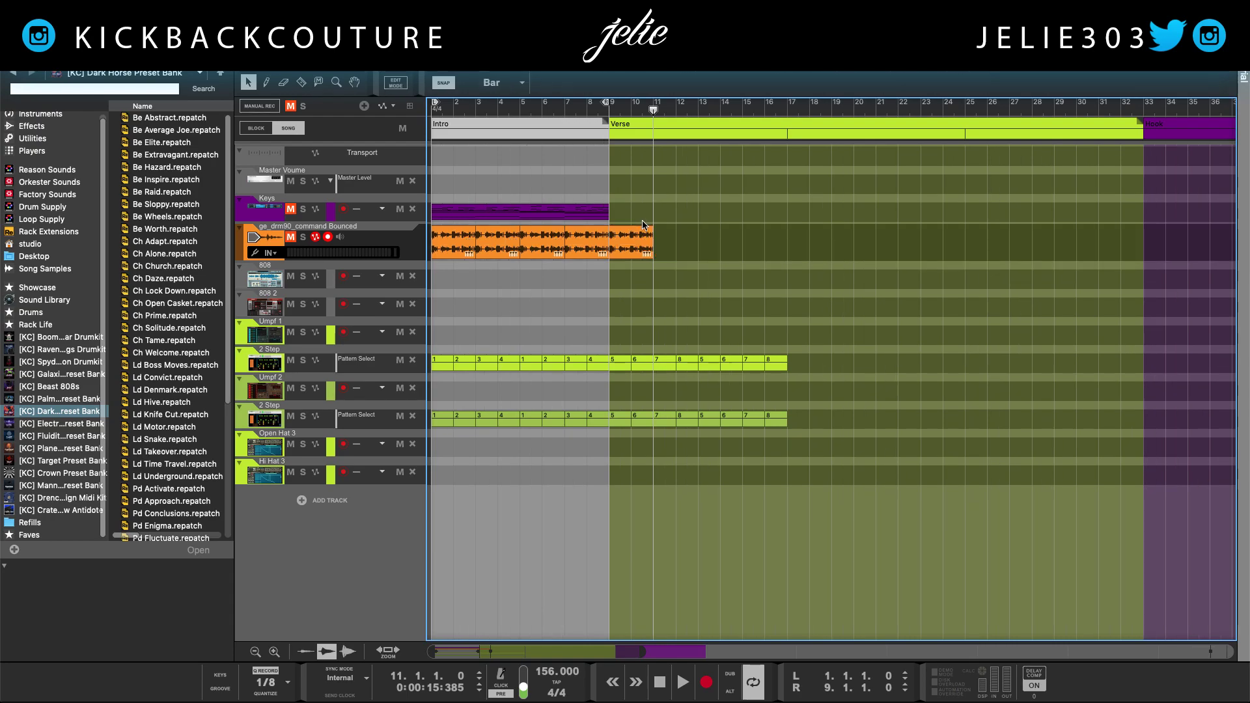
{"action": "left_click", "coordinate": [545, 215]}
{"action": "double_click", "coordinate": [546, 210]}
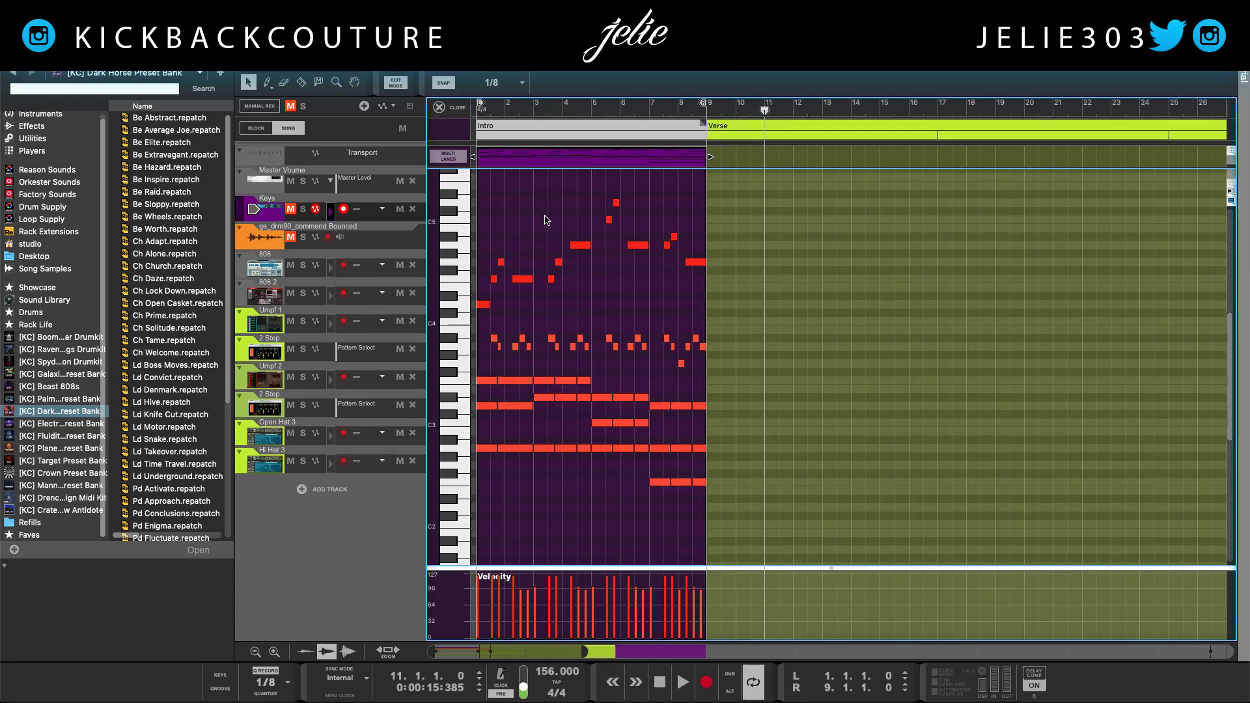
{"action": "key", "text": "Escape"}
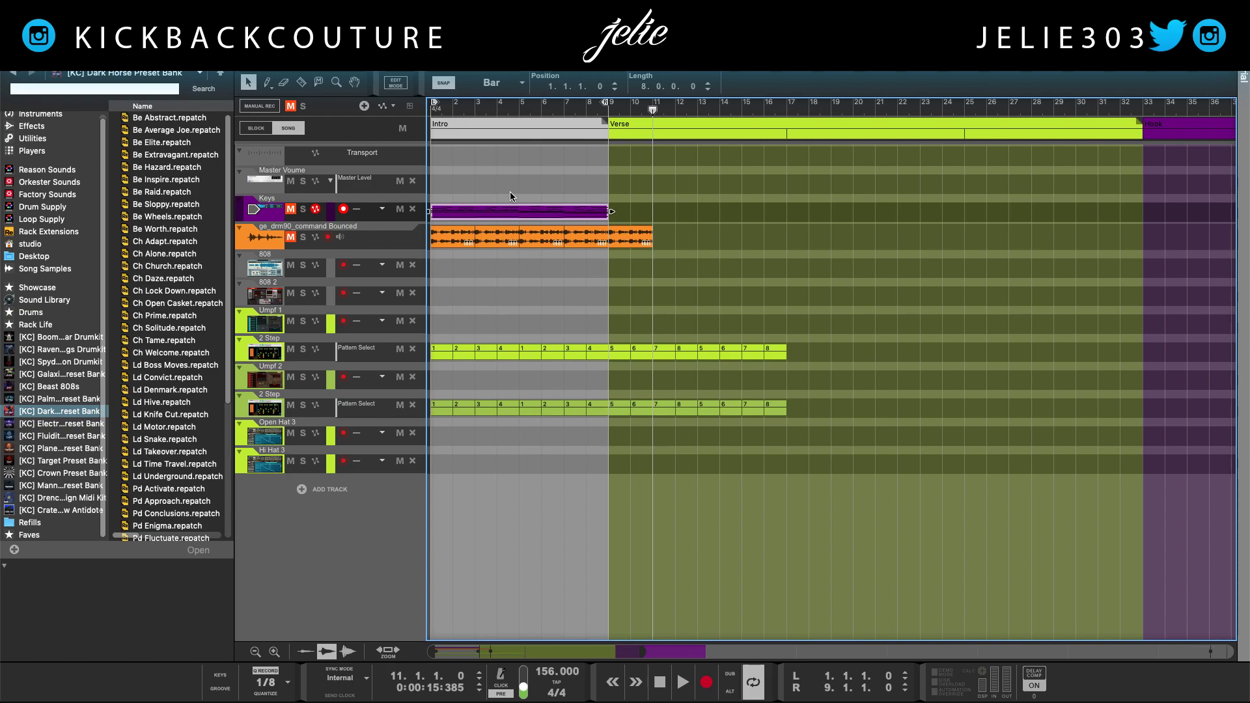
Zoom the arrangement to the first pattern clip on the upper 2 Step track and play from the song start
{"action": "left_click", "coordinate": [440, 354]}
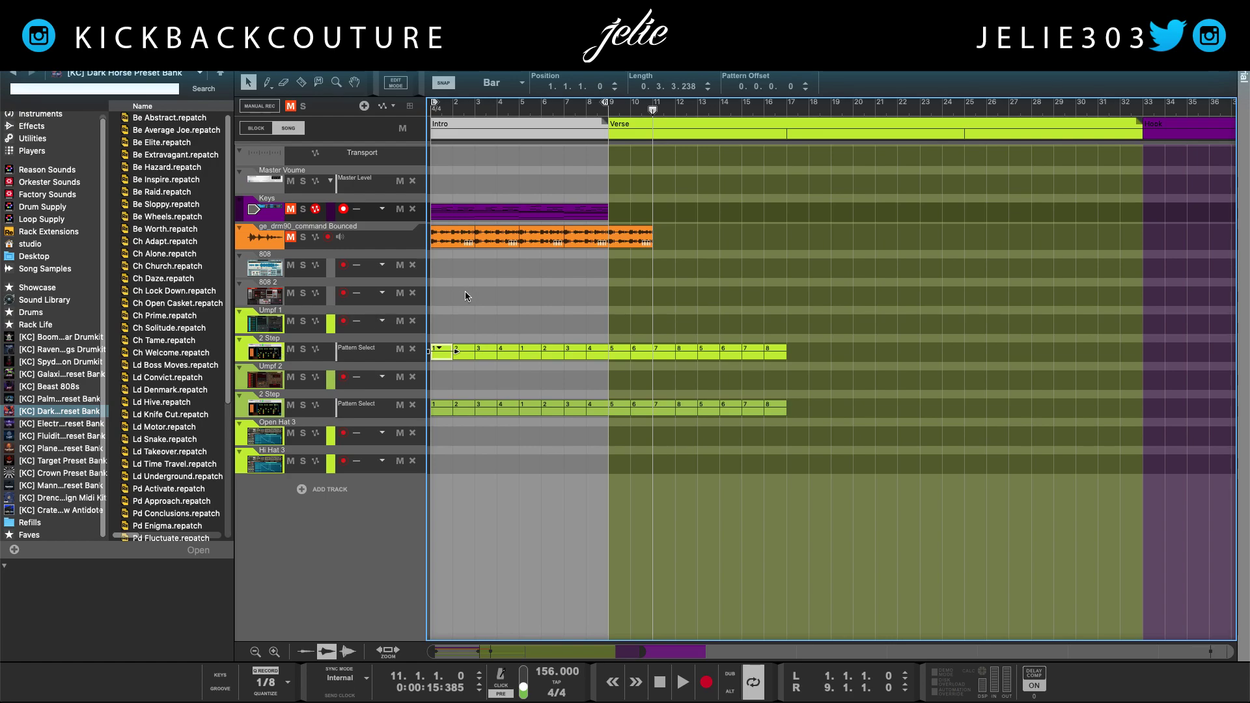
{"action": "left_click_drag", "start_coordinate": [466, 106], "coordinate": [386, 106]}
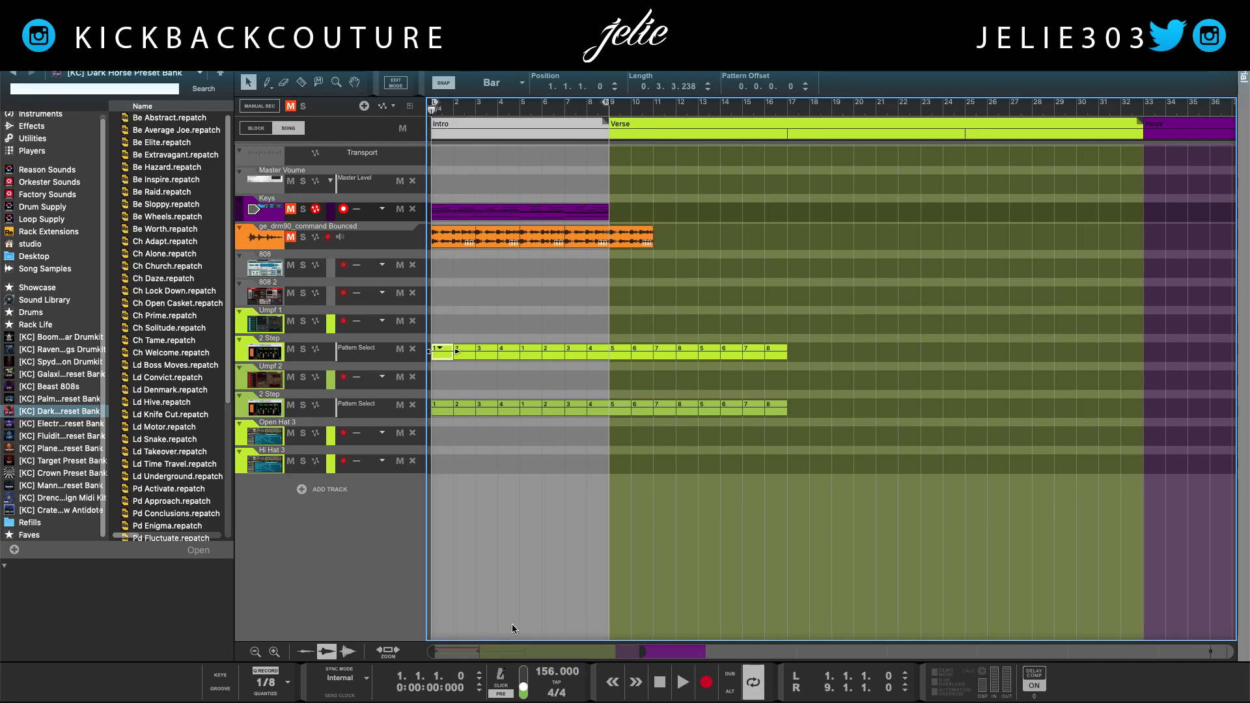
{"action": "left_click", "coordinate": [395, 652]}
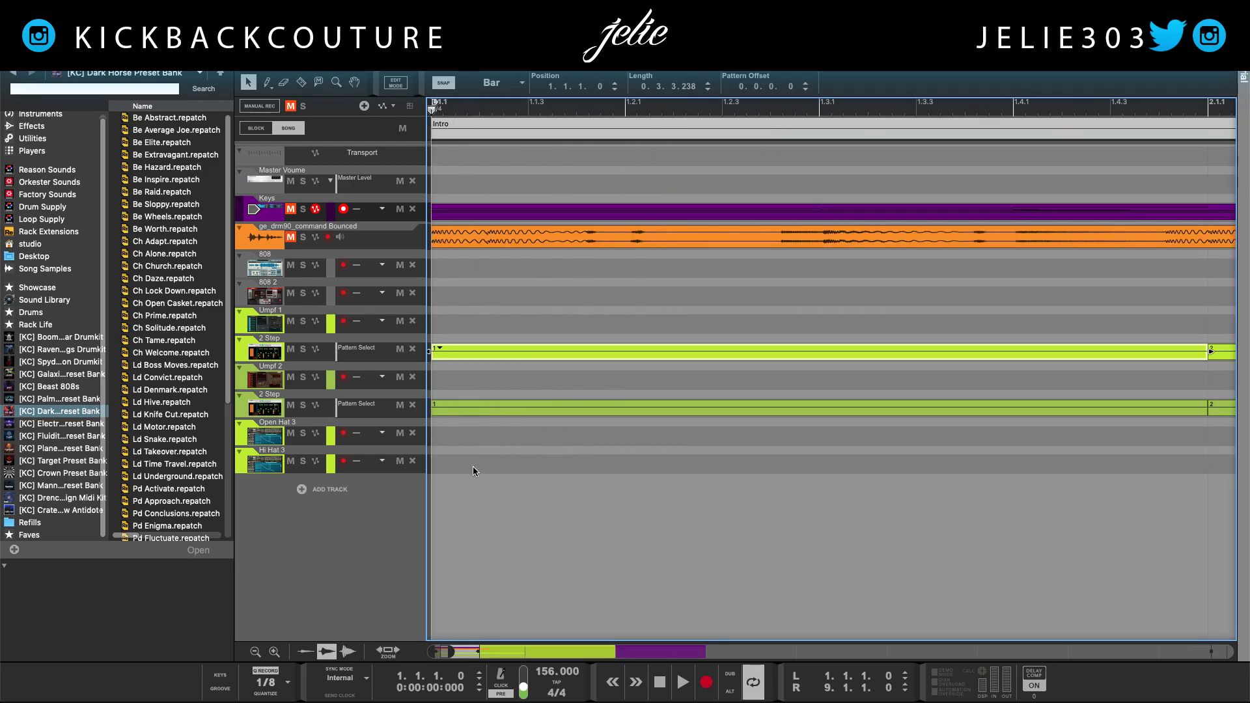
{"action": "key", "text": "space"}
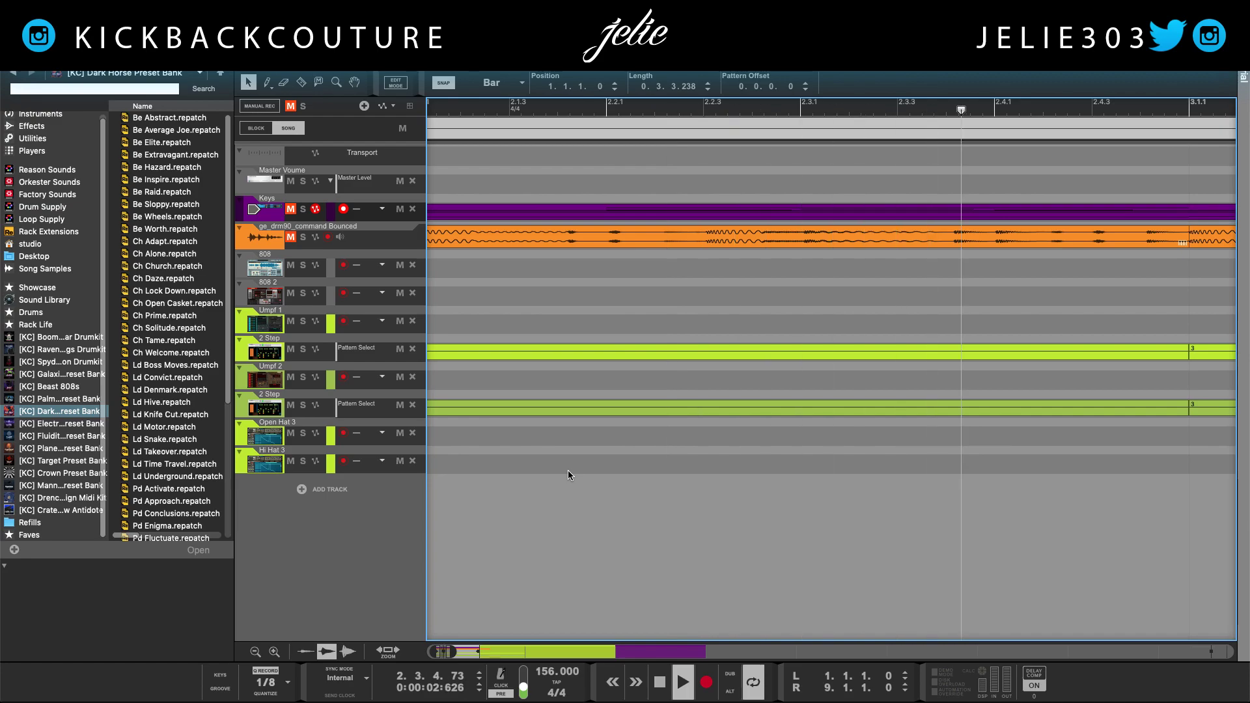
Add The Echo effect to the ge_drm90_command Bounced audio track
{"action": "left_click", "coordinate": [268, 210]}
{"action": "left_click", "coordinate": [266, 244]}
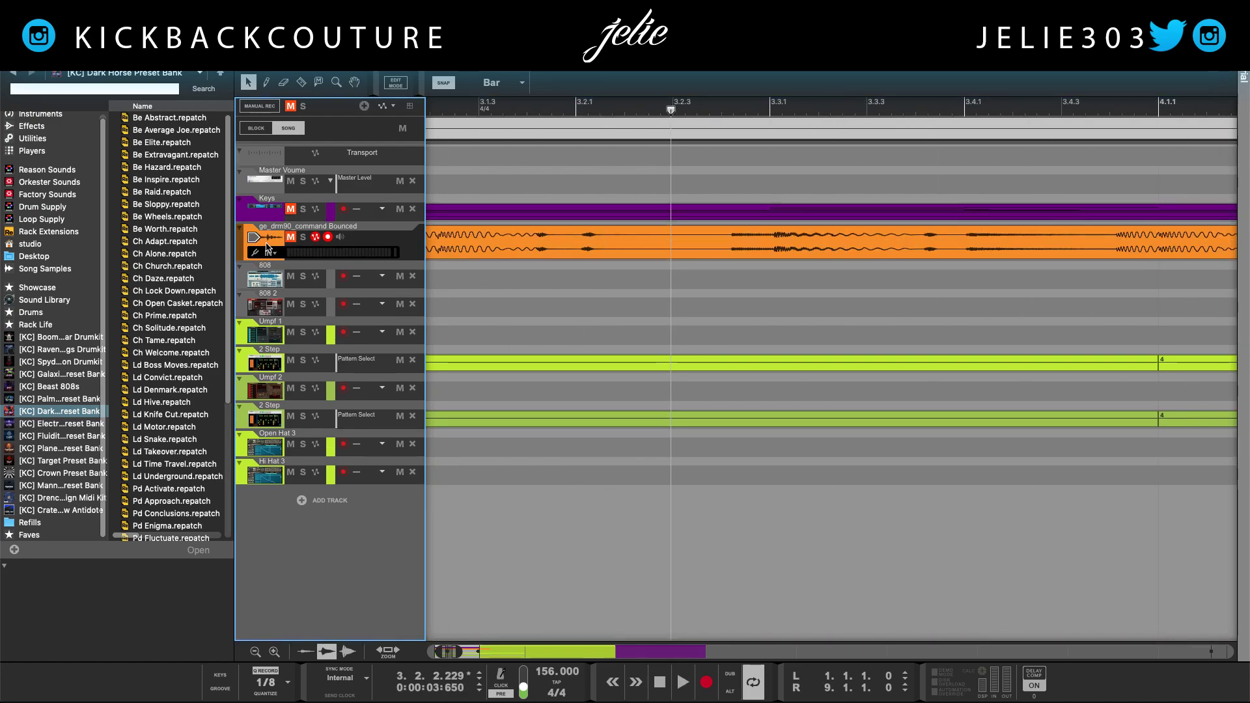
{"action": "key", "text": "super+f"}
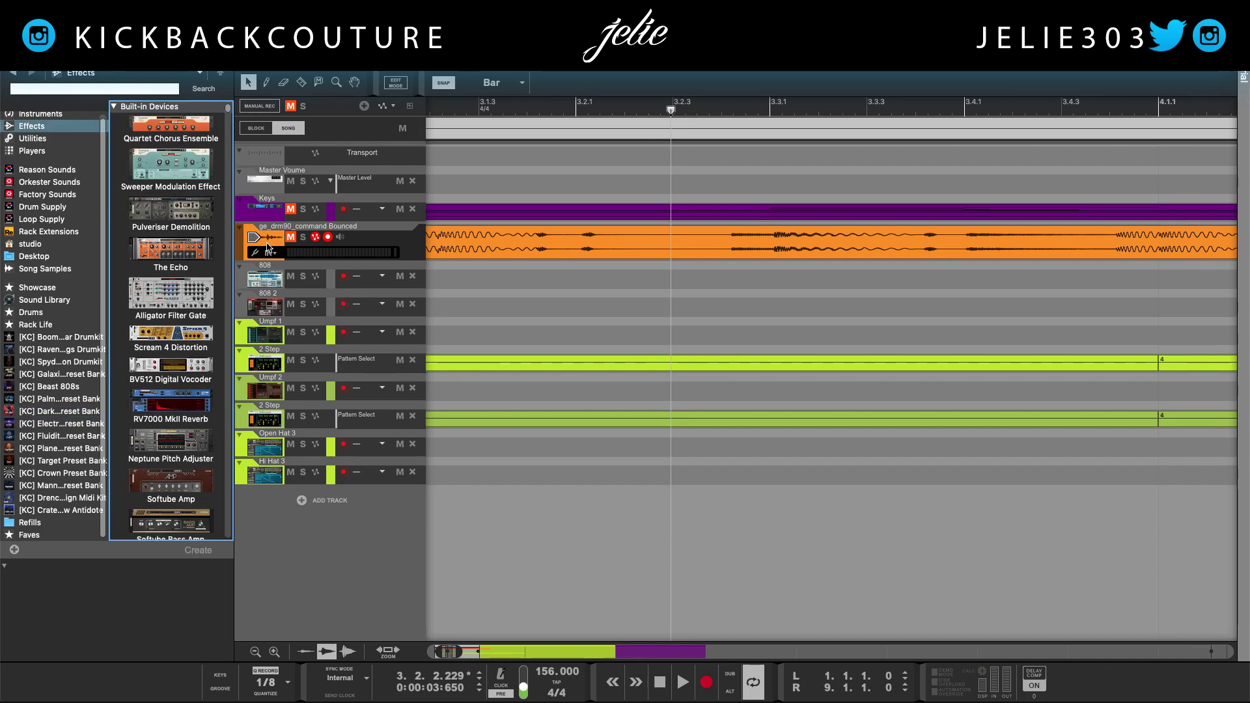
{"action": "double_click", "coordinate": [206, 248]}
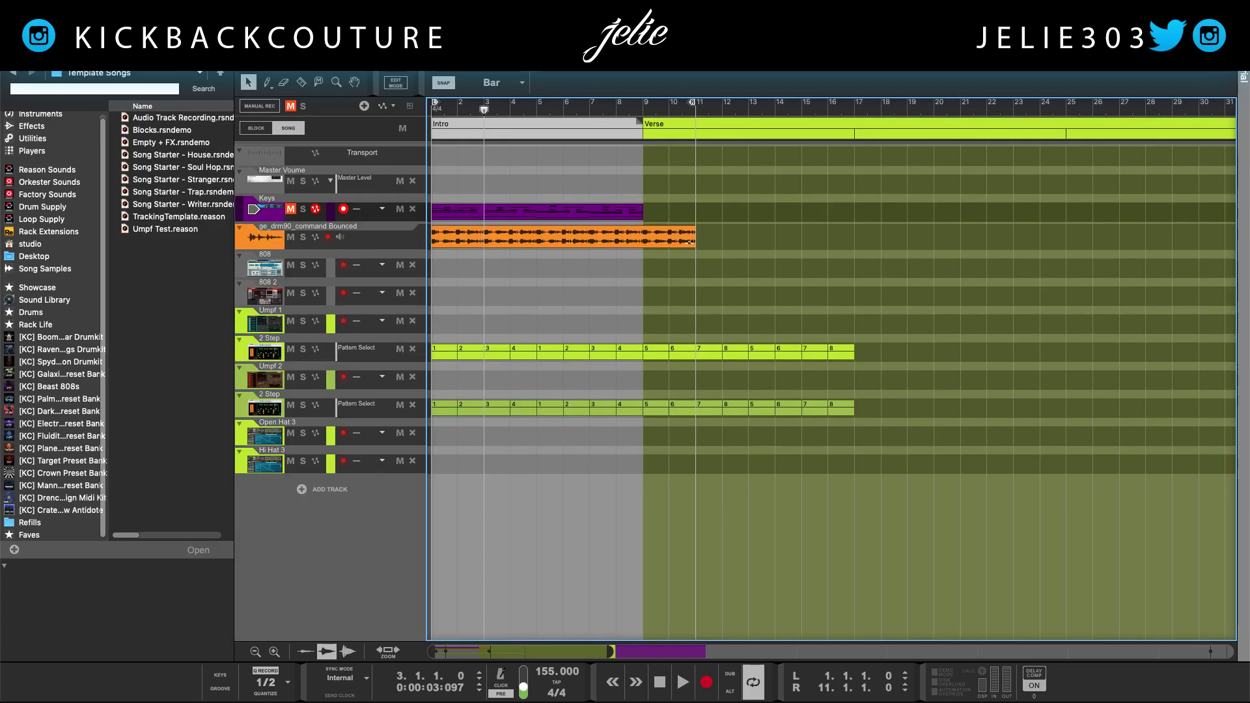
Close the Spectrum EQ window, and show and hide the browser
{"action": "key", "text": "F3"}
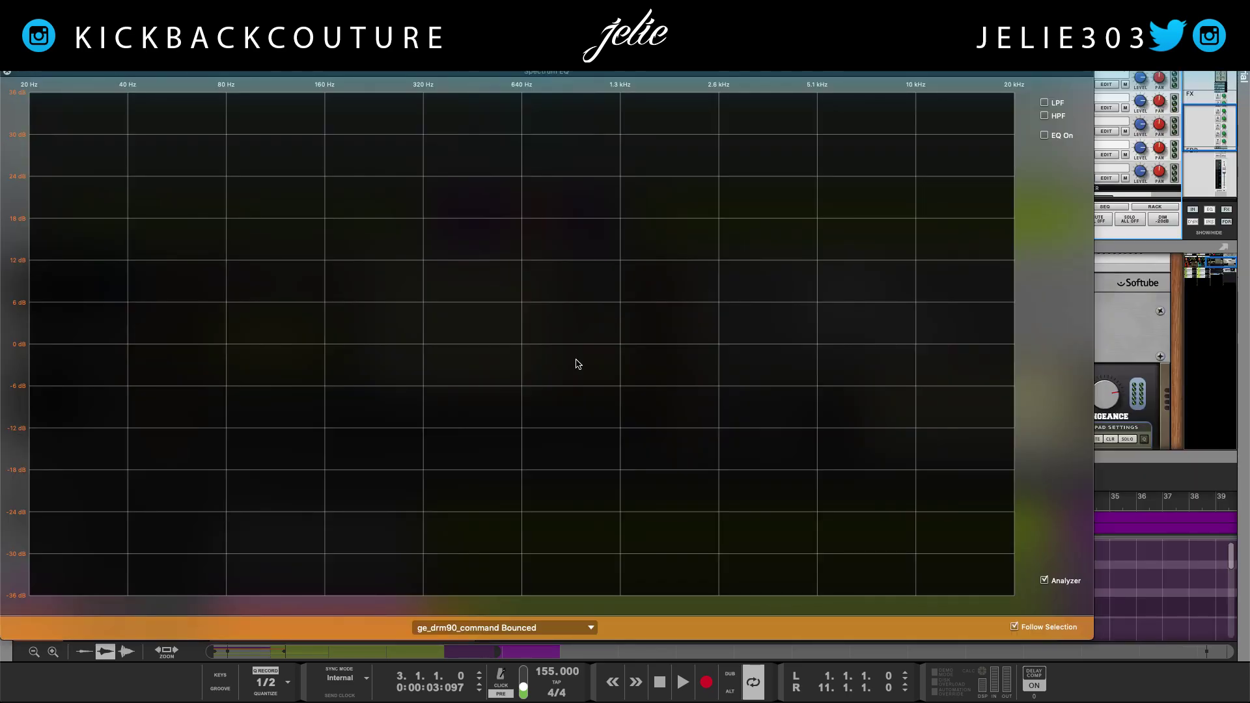
{"action": "key", "text": "F2"}
{"action": "key", "text": "F3"}
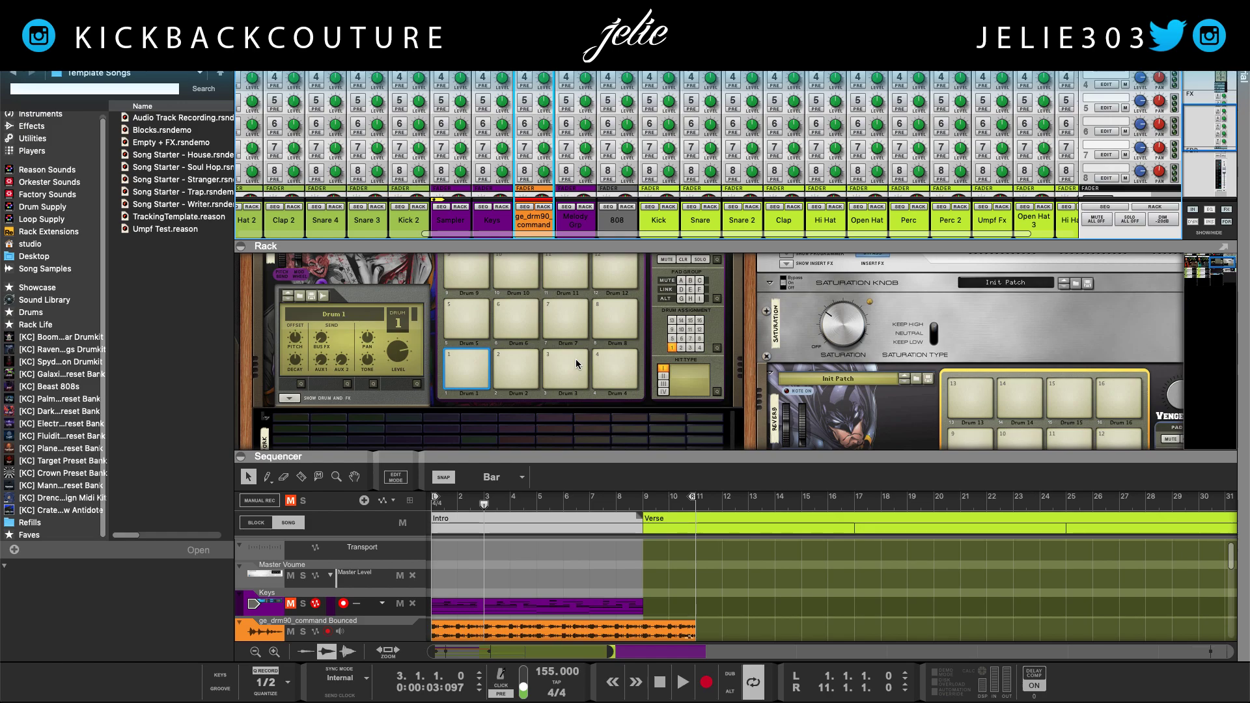
{"action": "key", "text": "F3"}
{"action": "key", "text": "F3"}
{"action": "key", "text": "F3"}
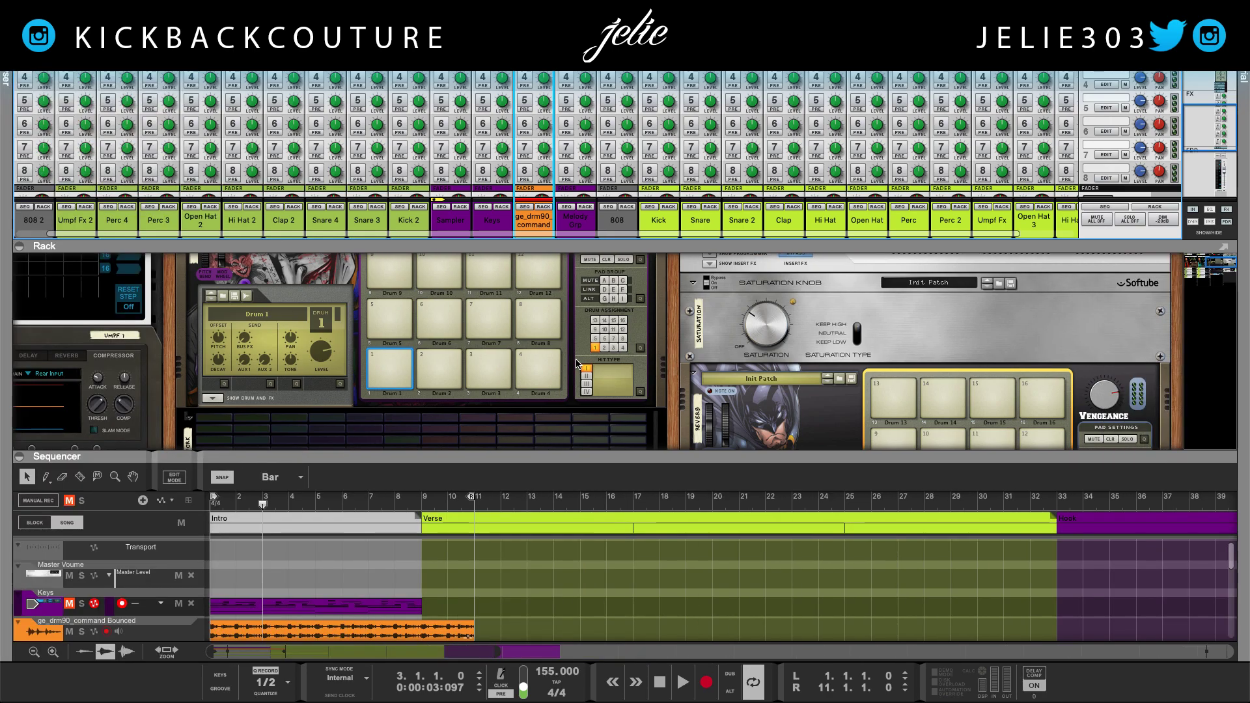
Show and hide the on-screen piano keys window several times
{"action": "key", "text": "F4"}
{"action": "key", "text": "F4"}
{"action": "key", "text": "F4"}
{"action": "key", "text": "F4"}
{"action": "key", "text": "F4"}
{"action": "key", "text": "F4"}
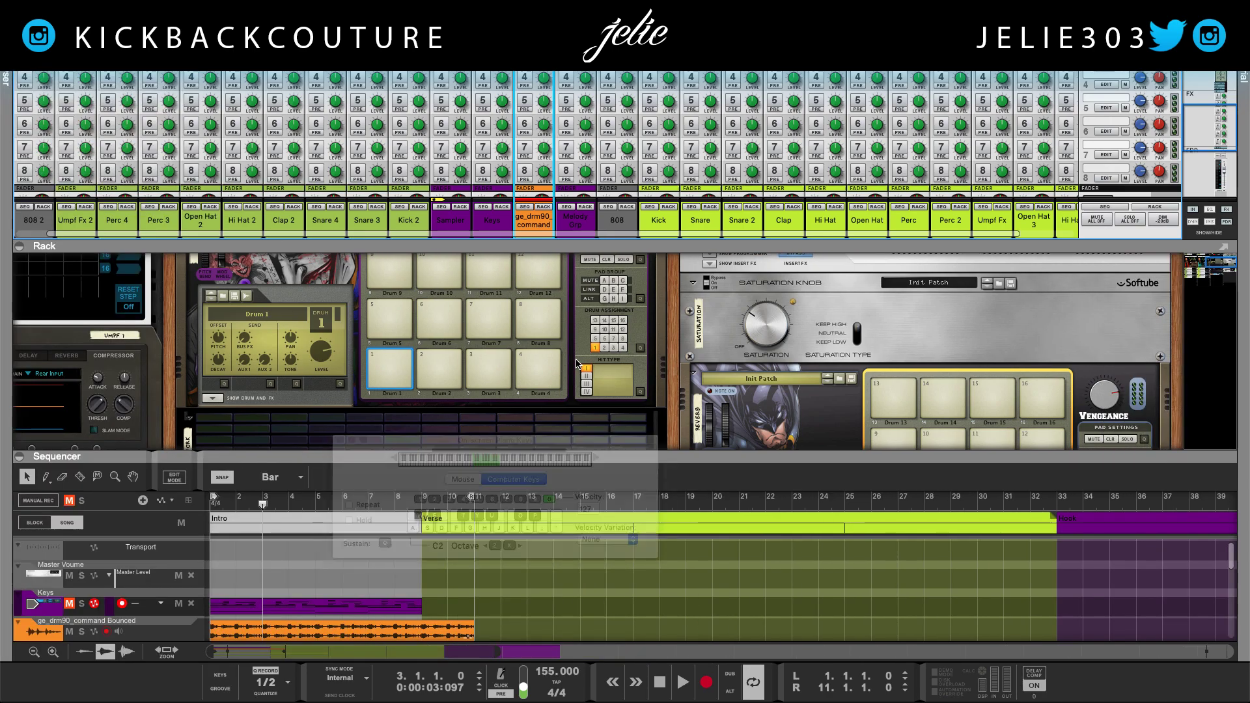
{"action": "key", "text": "F4"}
{"action": "key", "text": "F4"}
{"action": "key", "text": "F4"}
{"action": "key", "text": "F4"}
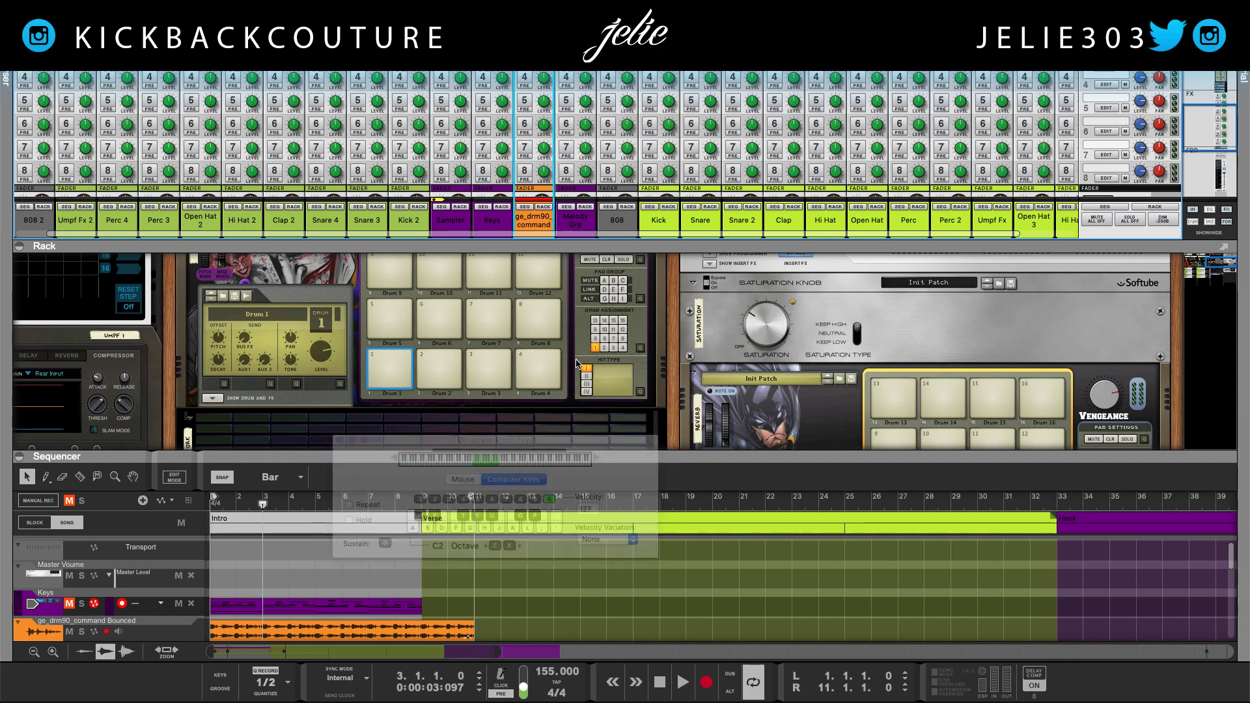
Display the mixer at full size and switch to the full-size rack view
{"action": "key", "text": "F5"}
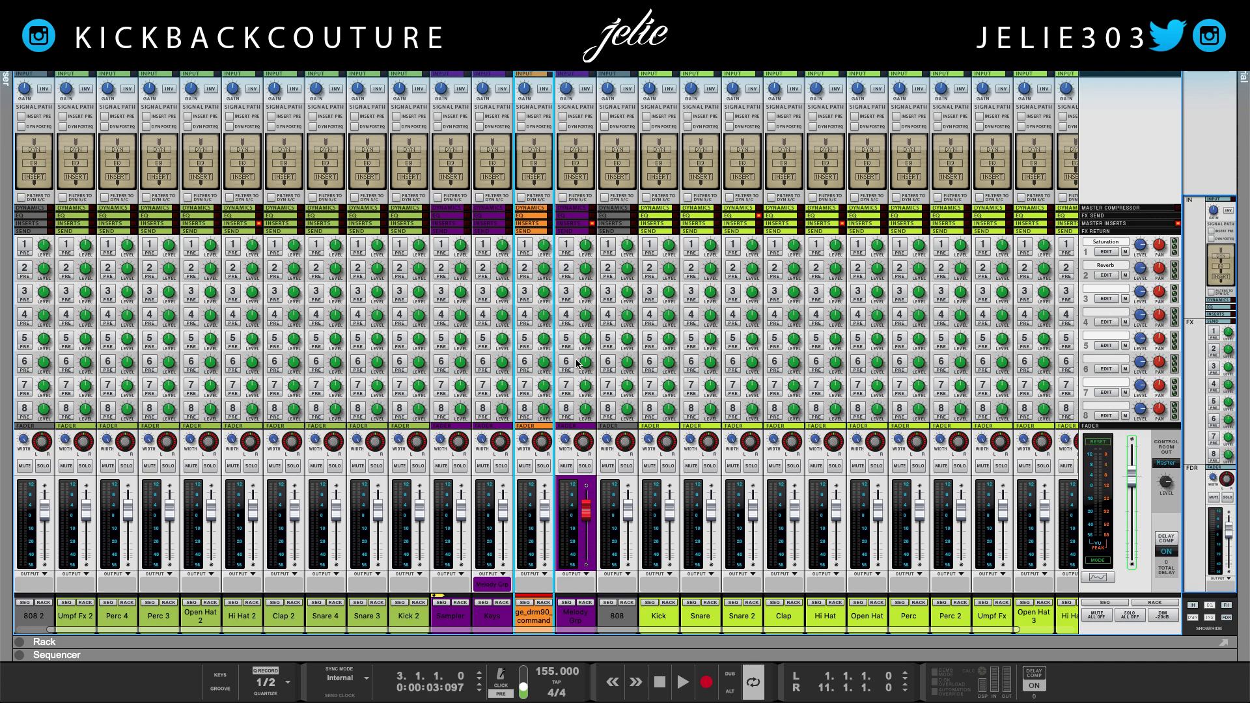
{"action": "key", "text": "F6"}
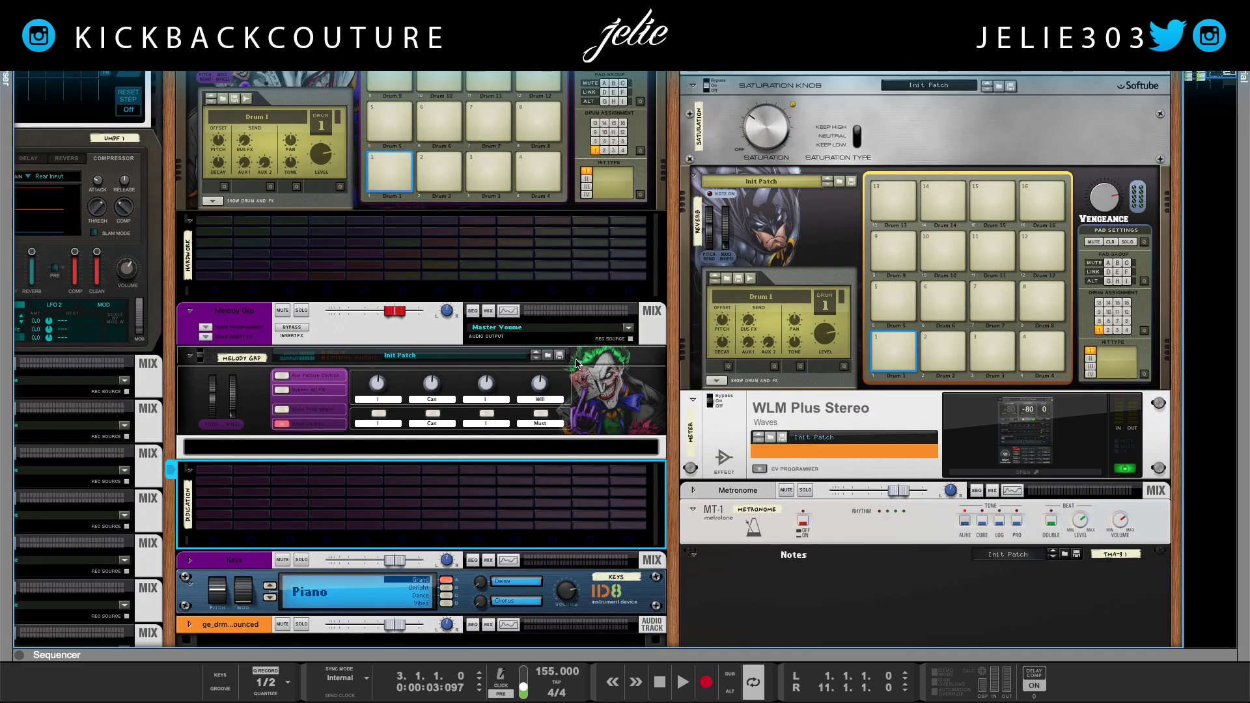
Display the sequencer at full size in place of the rack view
{"action": "key", "text": "F7"}
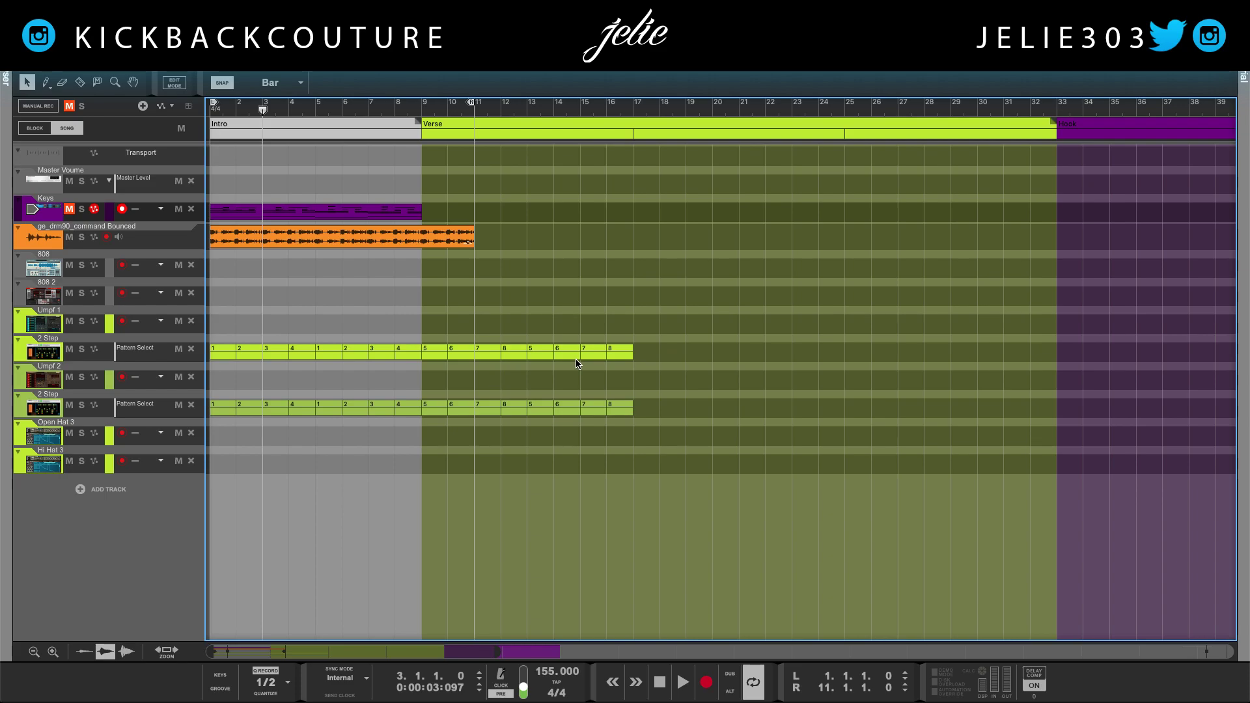
{"action": "key", "text": "F8"}
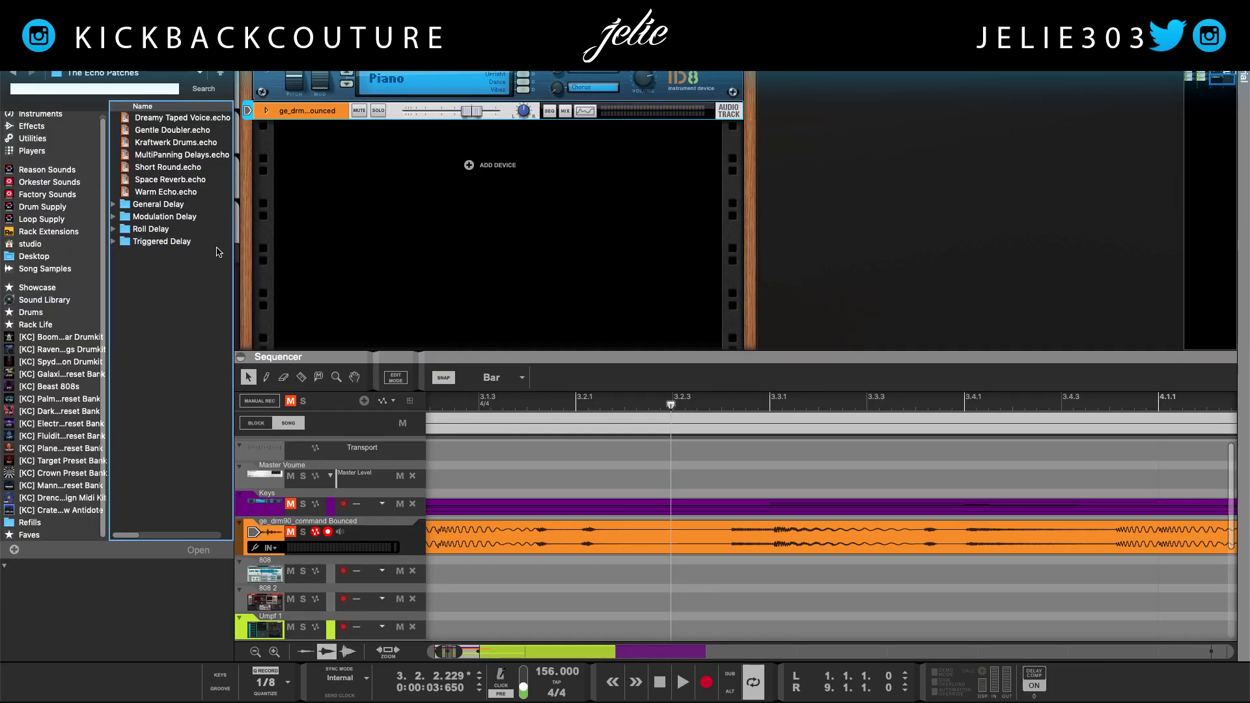
{"action": "left_click_drag", "start_coordinate": [370, 349], "coordinate": [369, 72]}
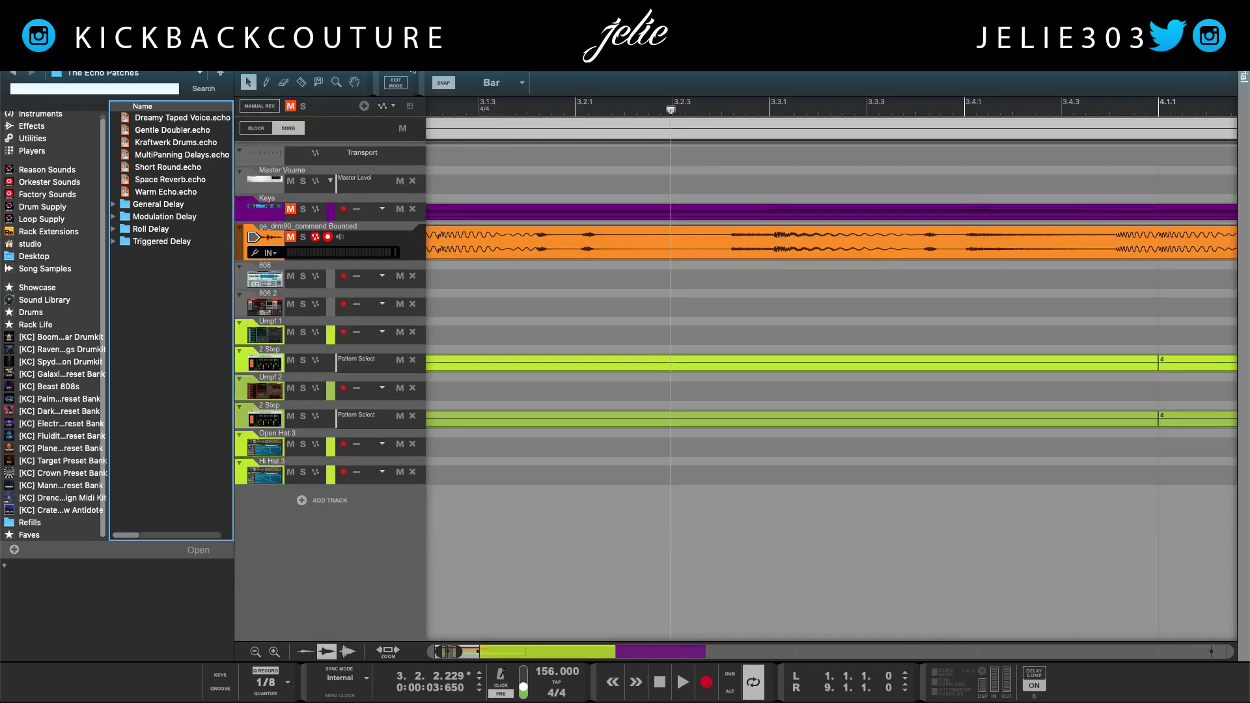
Zoom the sequencer timeline in and out several times, ending zoomed out over the Intro and Verse
{"action": "scroll", "coordinate": [575, 322], "scroll_direction": "down", "scroll_amount": 15}
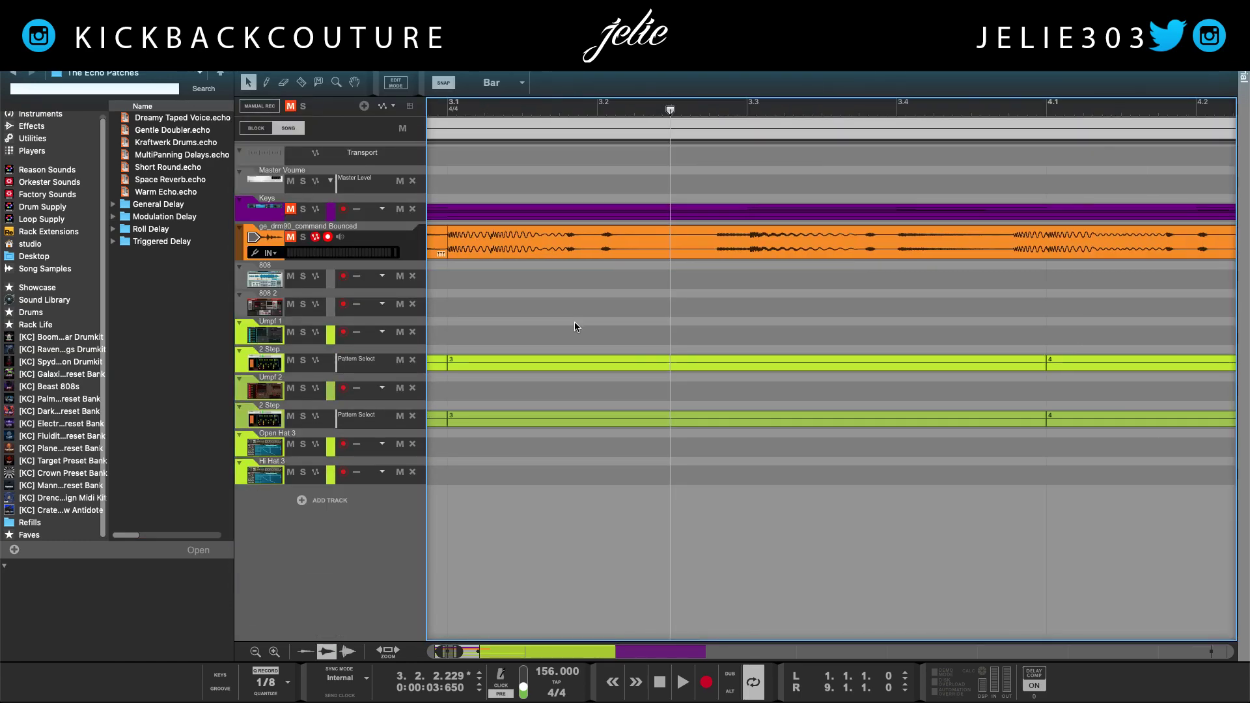
{"action": "scroll", "coordinate": [574, 321], "scroll_direction": "down", "scroll_amount": 8}
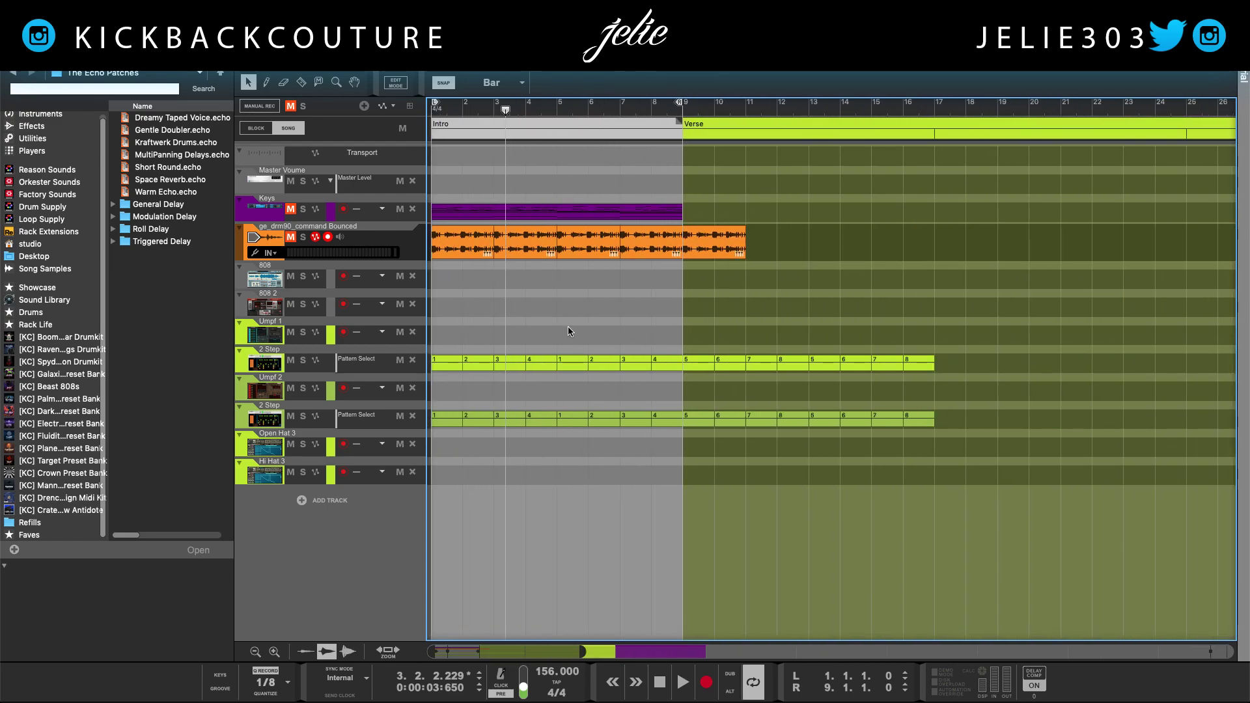
{"action": "scroll", "coordinate": [568, 327], "scroll_direction": "up", "scroll_amount": 6}
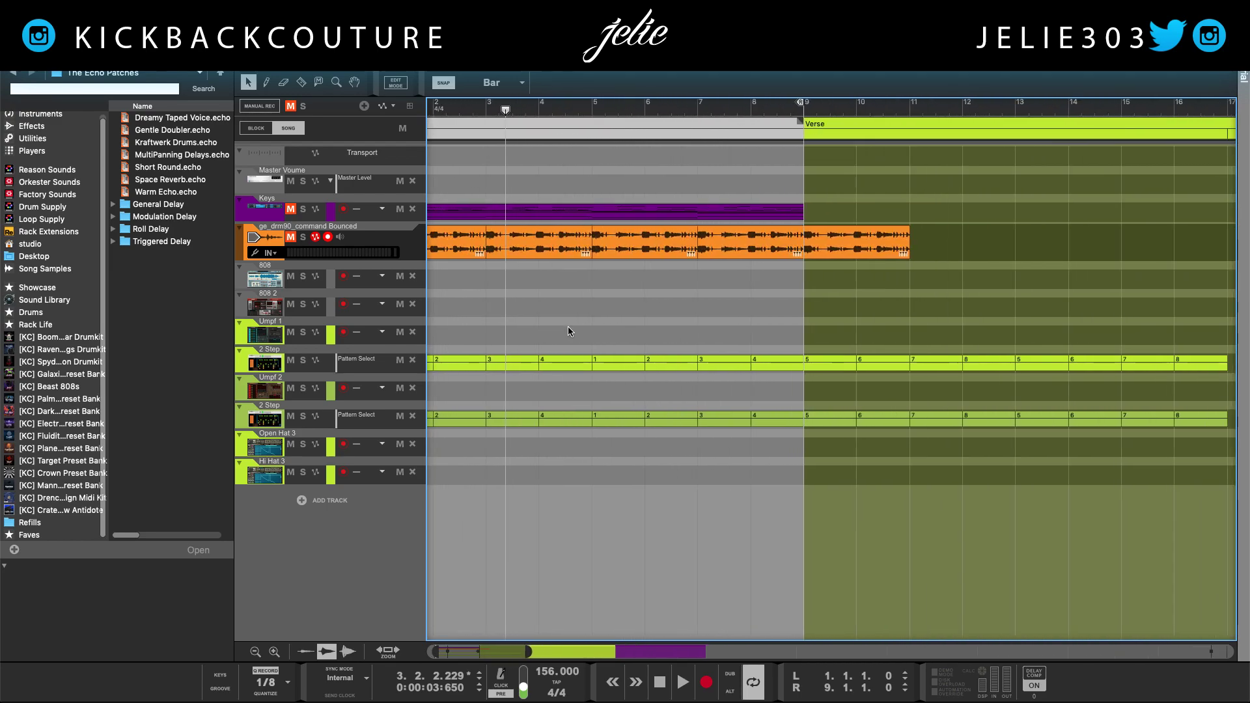
{"action": "scroll", "coordinate": [568, 327], "scroll_direction": "up", "scroll_amount": 10}
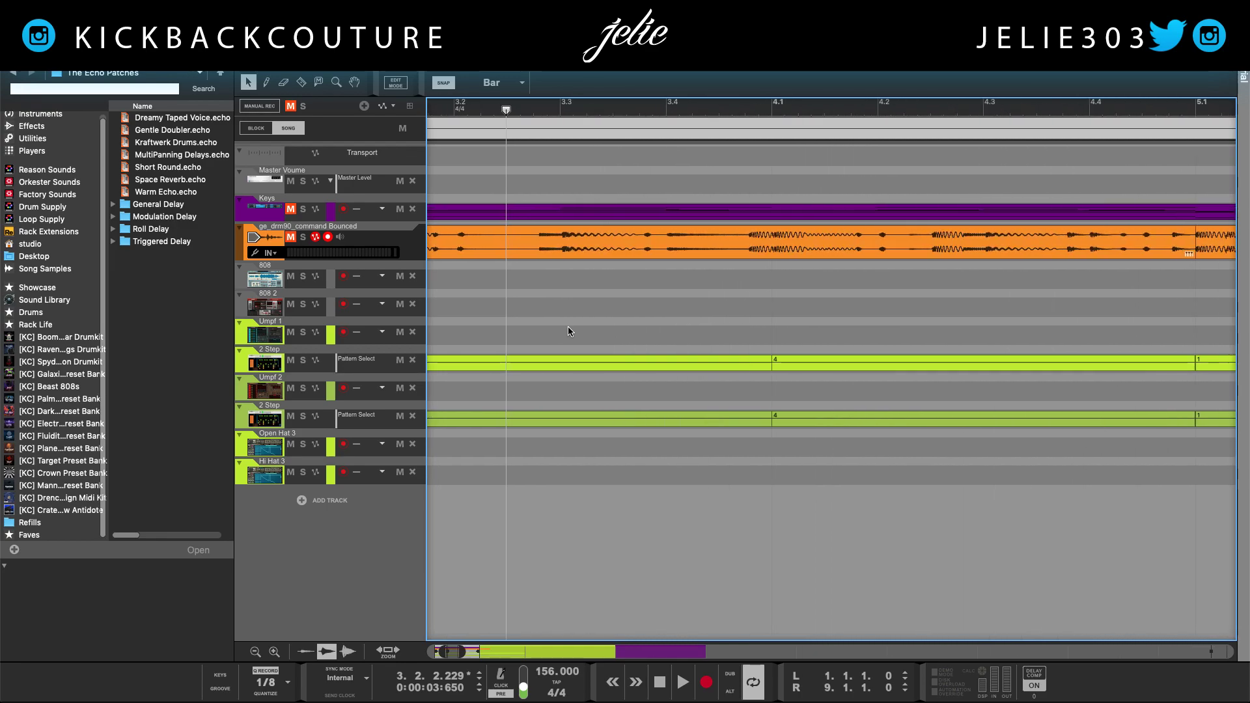
{"action": "scroll", "coordinate": [568, 327], "scroll_direction": "down", "scroll_amount": 2}
{"action": "key", "text": "g"}
{"action": "key", "text": "g"}
{"action": "key", "text": "g"}
{"action": "key", "text": "g"}
{"action": "key", "text": "g"}
{"action": "key", "text": "g"}
{"action": "key", "text": "g"}
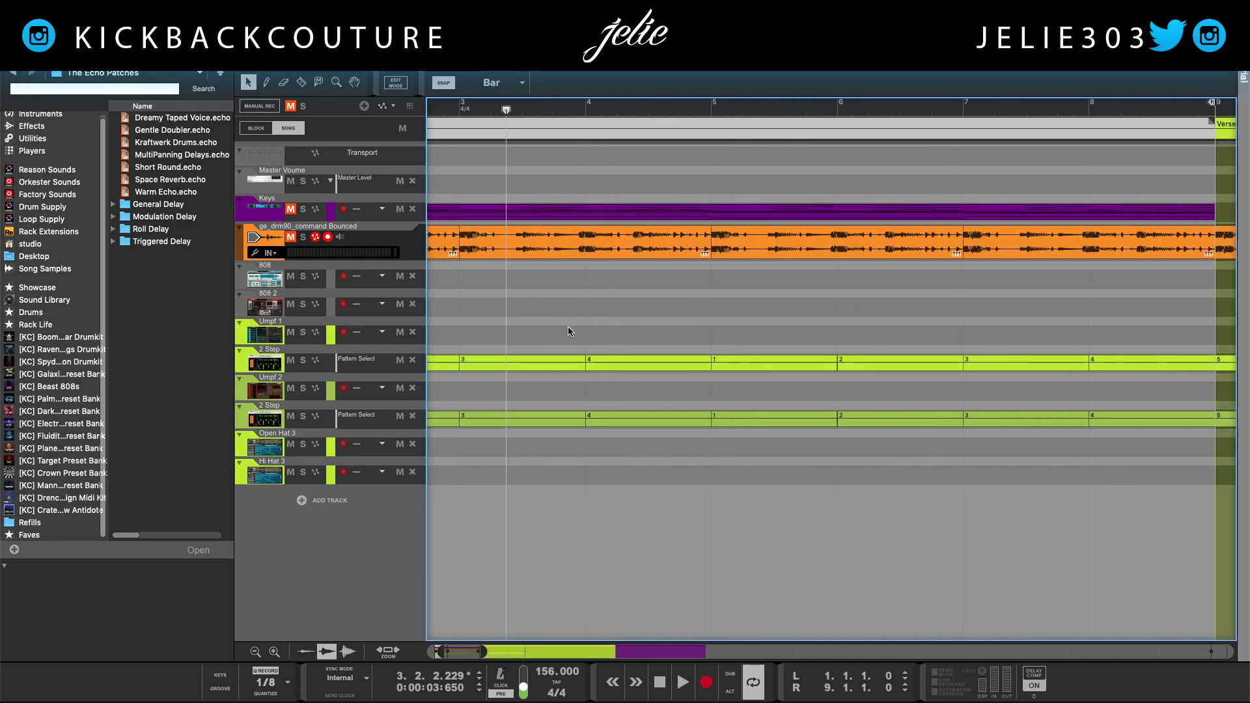
{"action": "key", "text": "minus"}
{"action": "key", "text": "minus"}
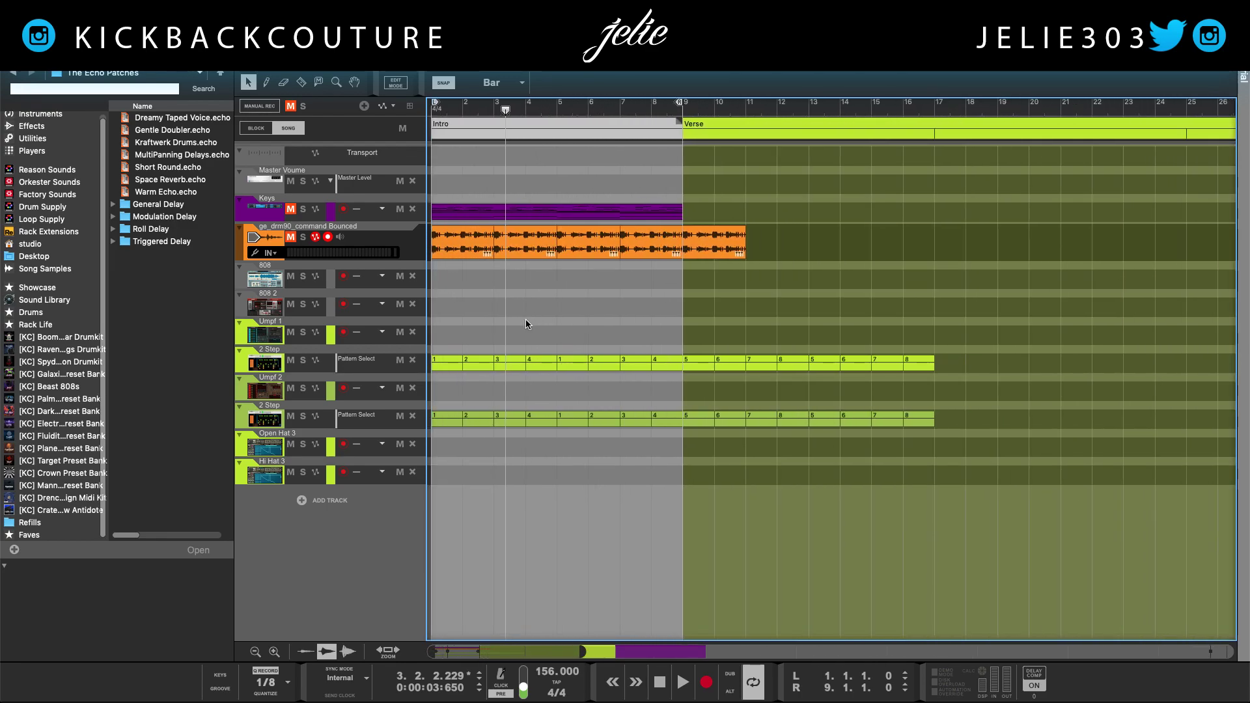
Open the ge_drm90_command Bounced clip at bar 3 for slice editing and list the instrument devices in the browser
{"action": "left_click", "coordinate": [497, 252]}
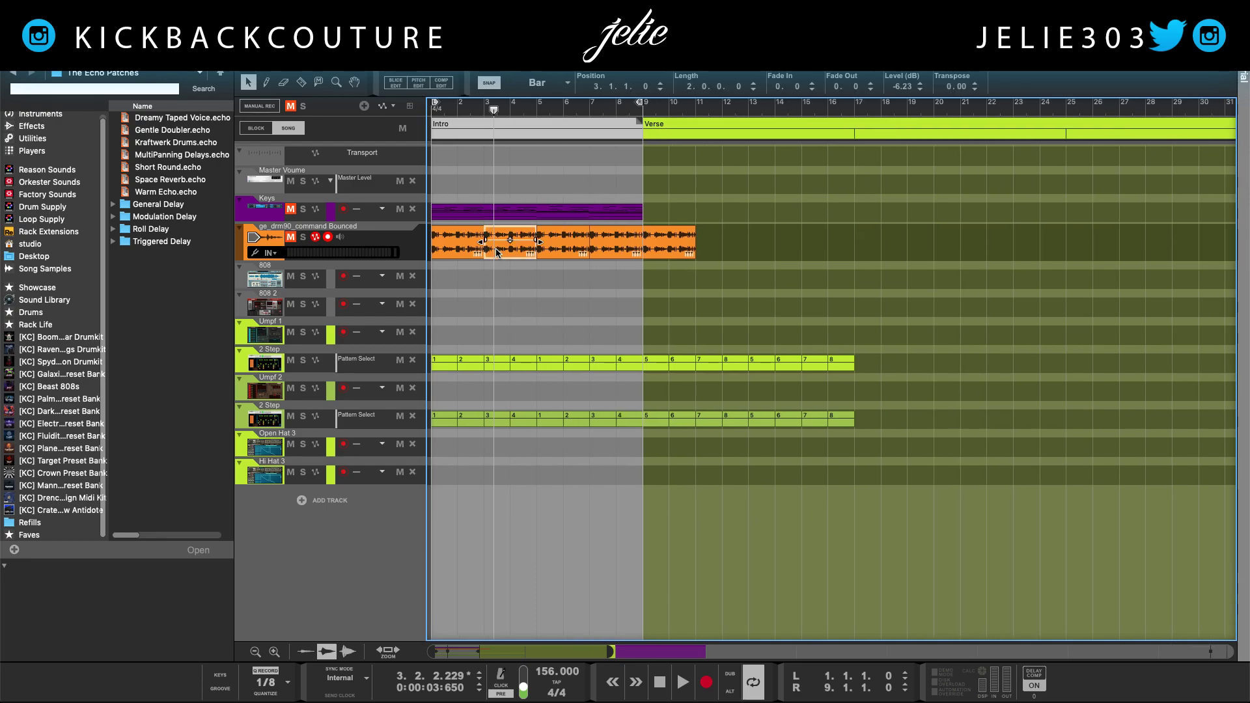
{"action": "double_click", "coordinate": [496, 252]}
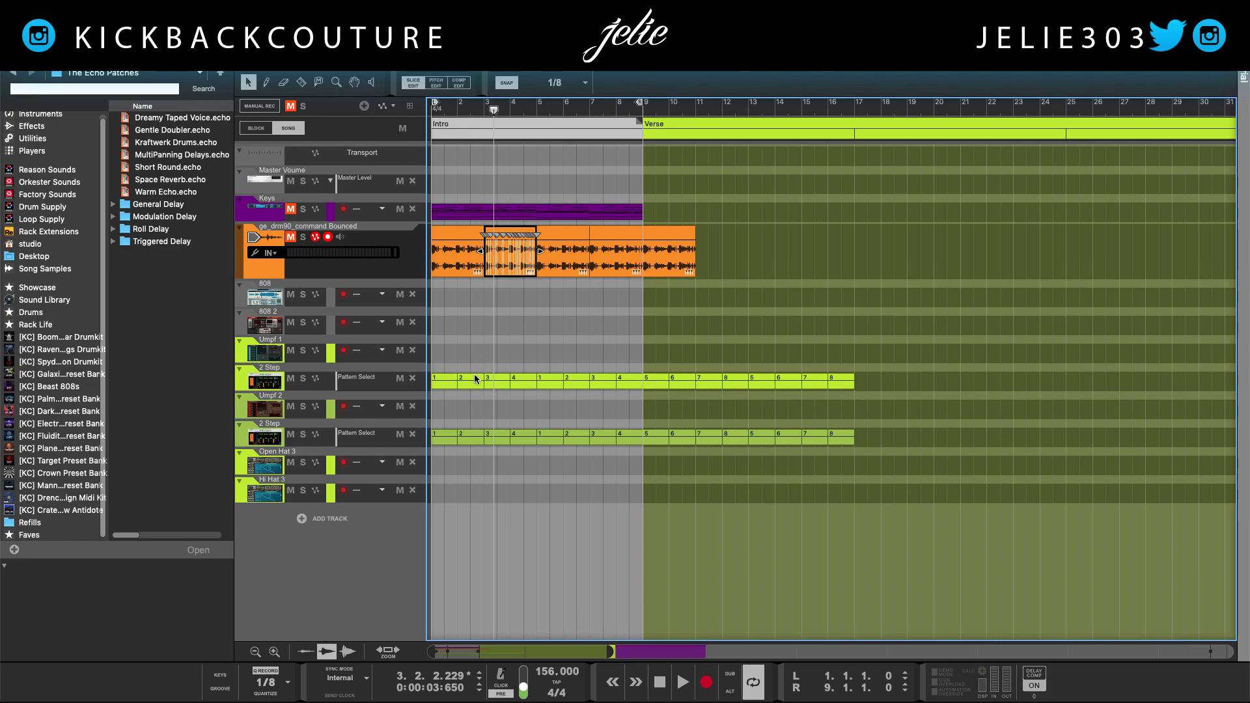
{"action": "key", "text": "i"}
{"action": "key", "text": "super+i"}
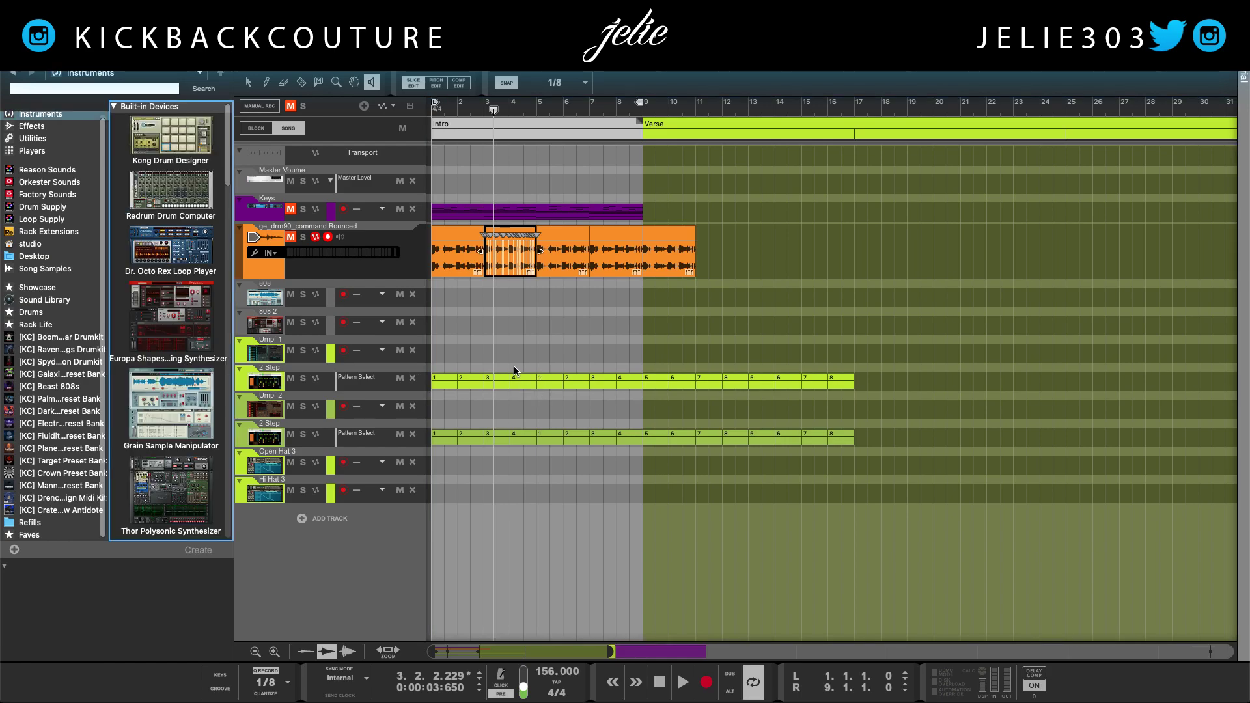
Leave slice editing and join all clips on the ge_drm90_command Bounced track into one clip
{"action": "left_click", "coordinate": [172, 311]}
{"action": "left_click", "coordinate": [173, 321], "text": "super"}
{"action": "double_click", "coordinate": [474, 299]}
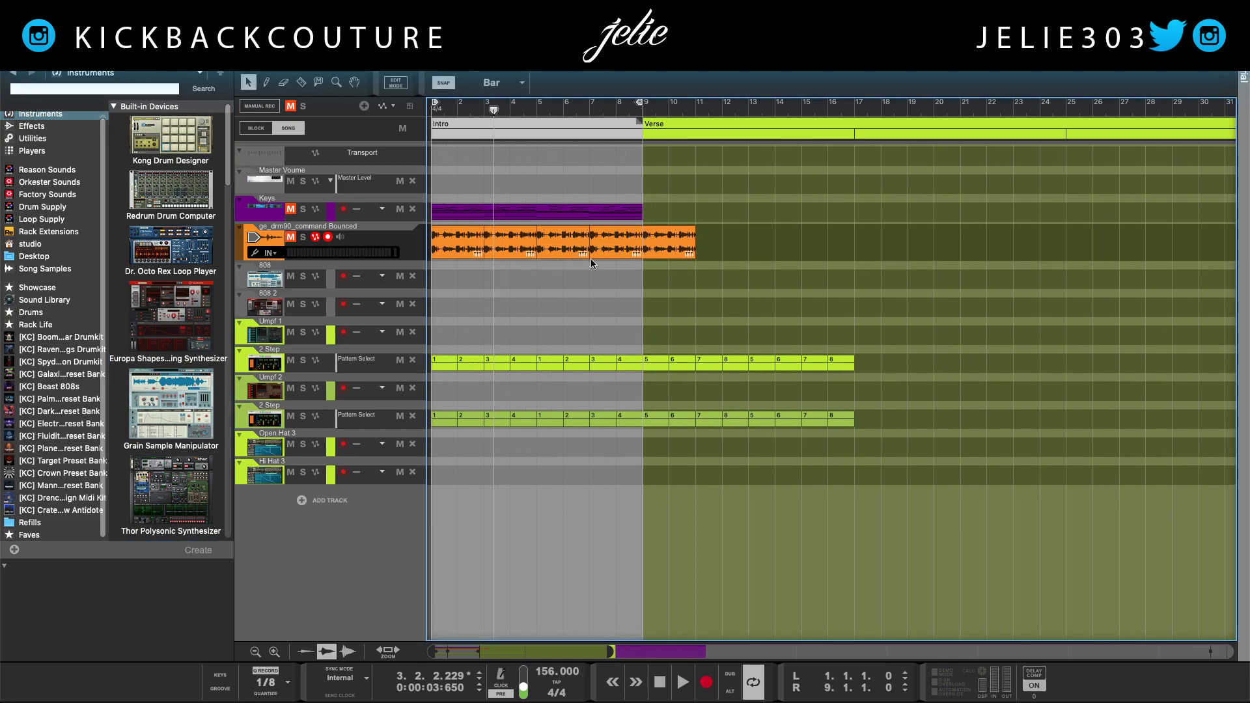
{"action": "left_click", "coordinate": [627, 251]}
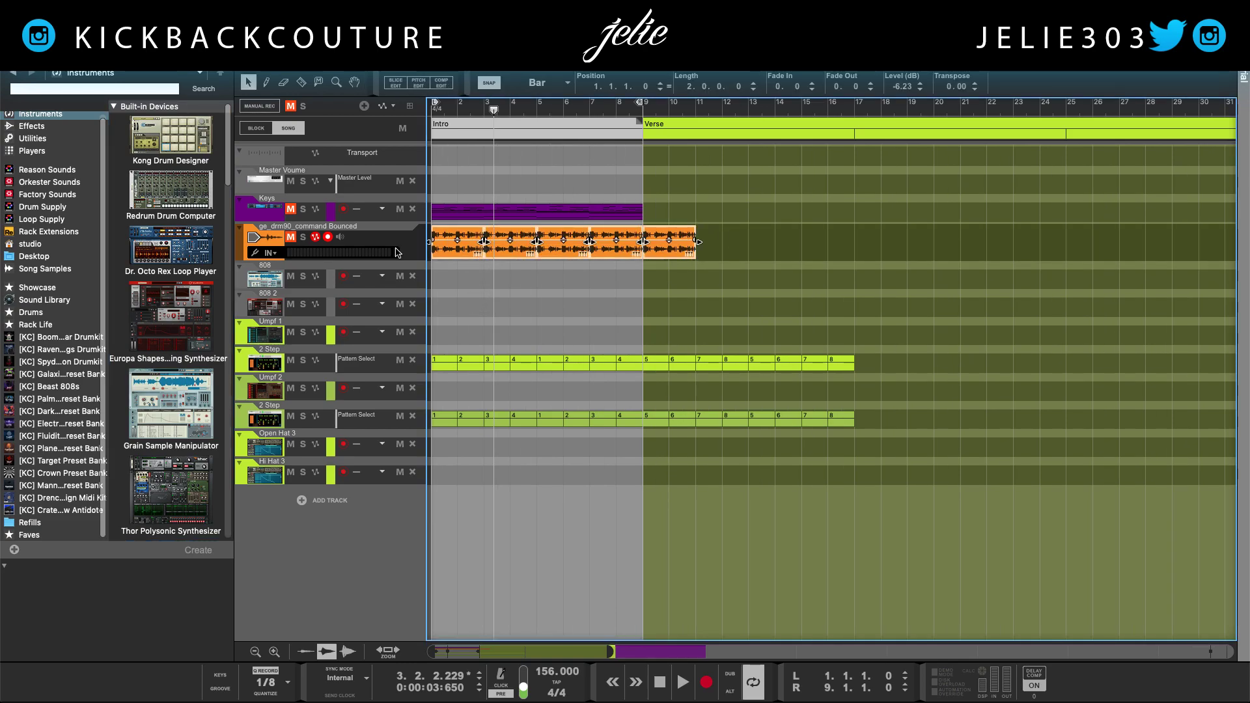
{"action": "key", "text": "ctrl+j"}
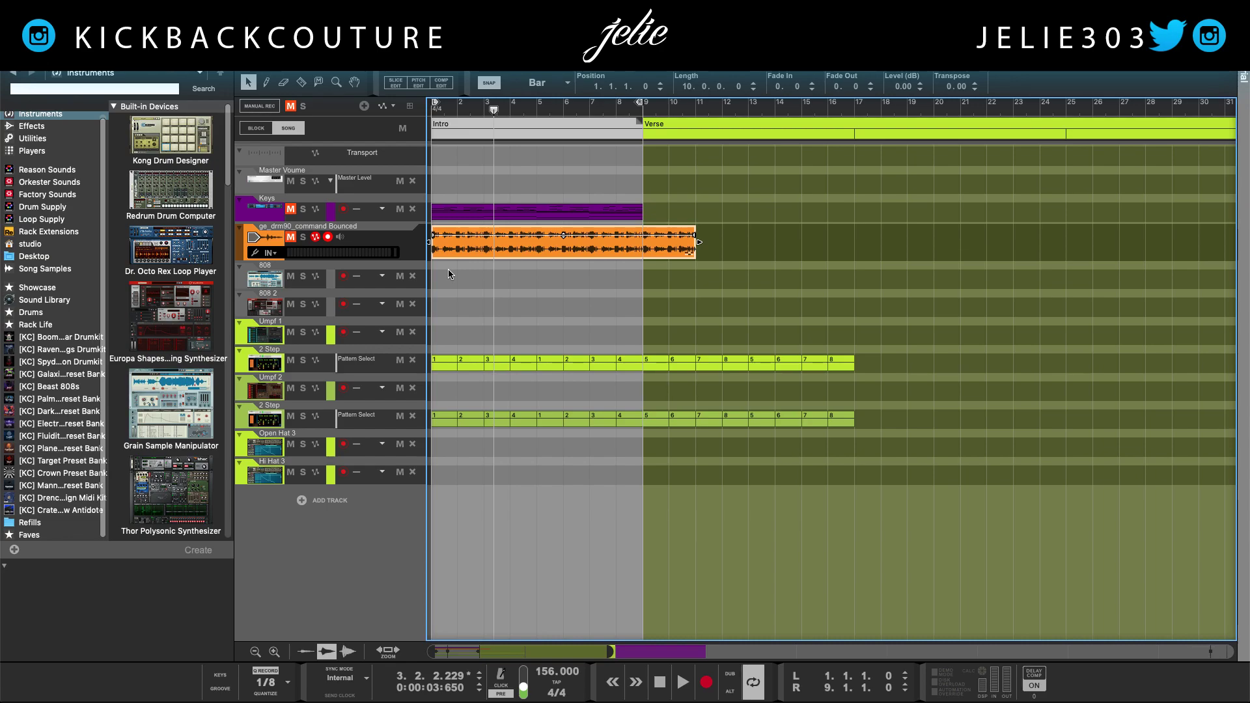
Switch to the full-size rack view and flip the rack to its rear side
{"action": "key", "text": "F6"}
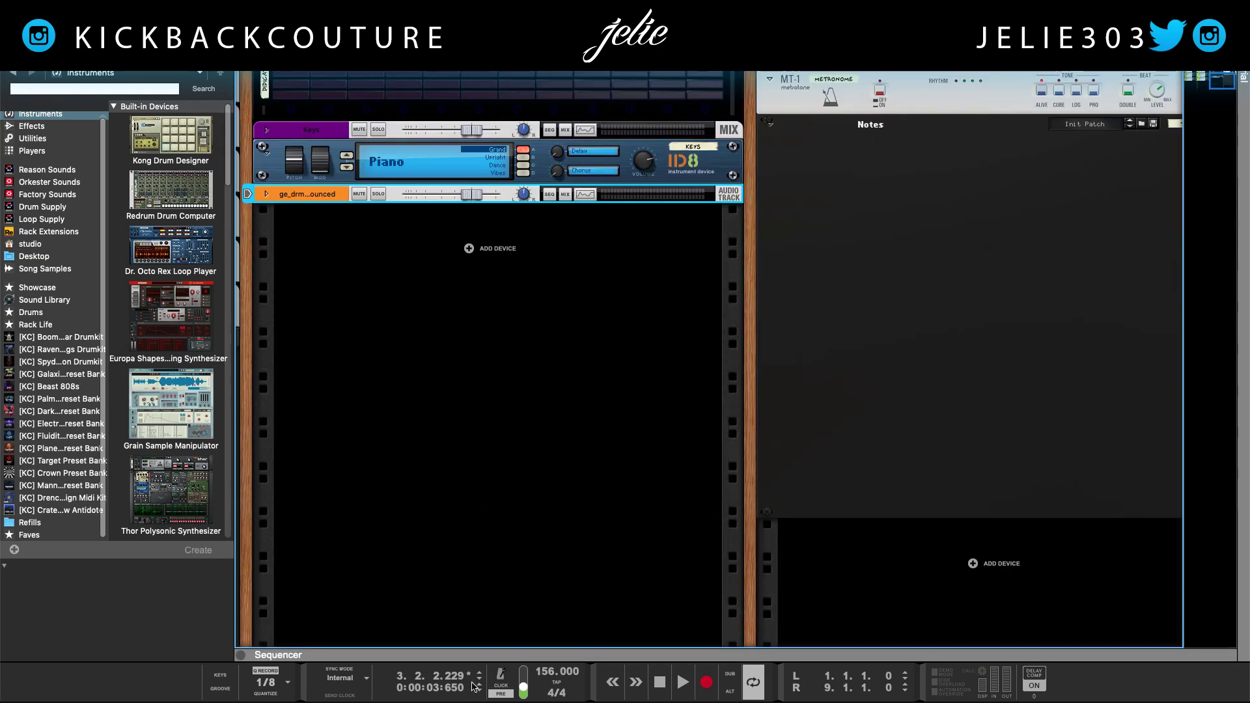
{"action": "scroll", "coordinate": [404, 518], "scroll_direction": "up", "scroll_amount": 5}
{"action": "key", "text": "Tab"}
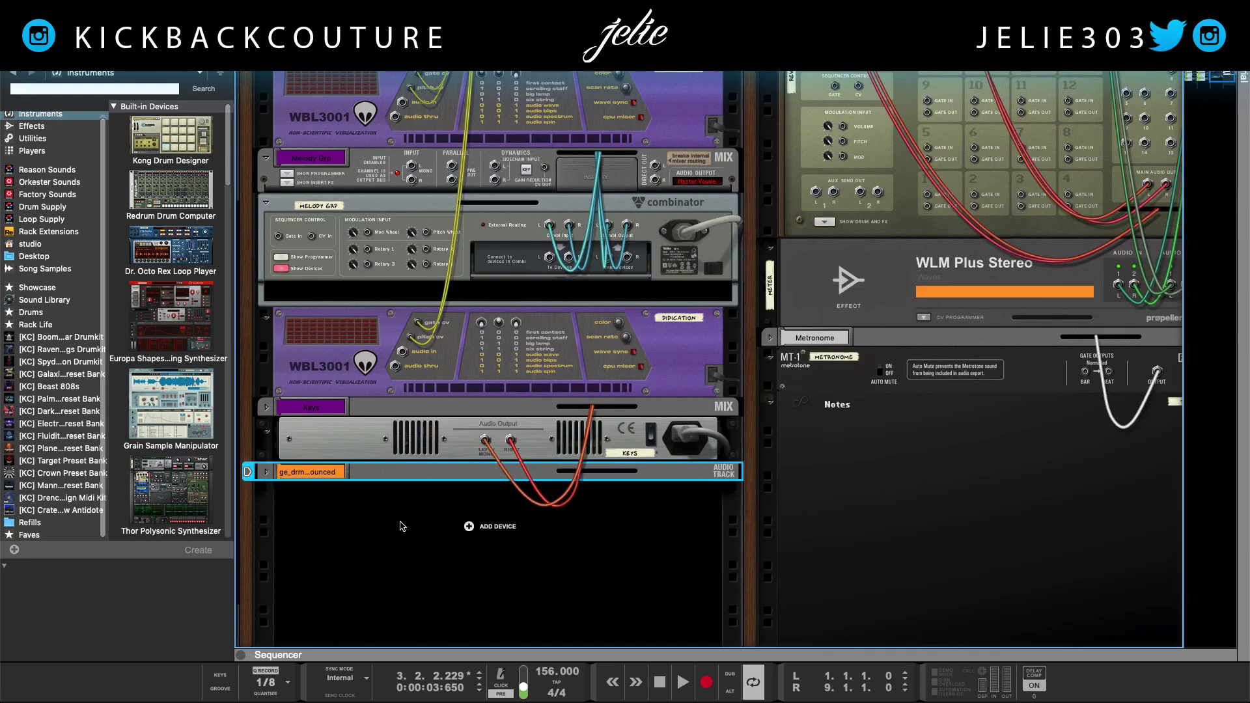
{"action": "scroll", "coordinate": [402, 526], "scroll_direction": "up", "scroll_amount": 4}
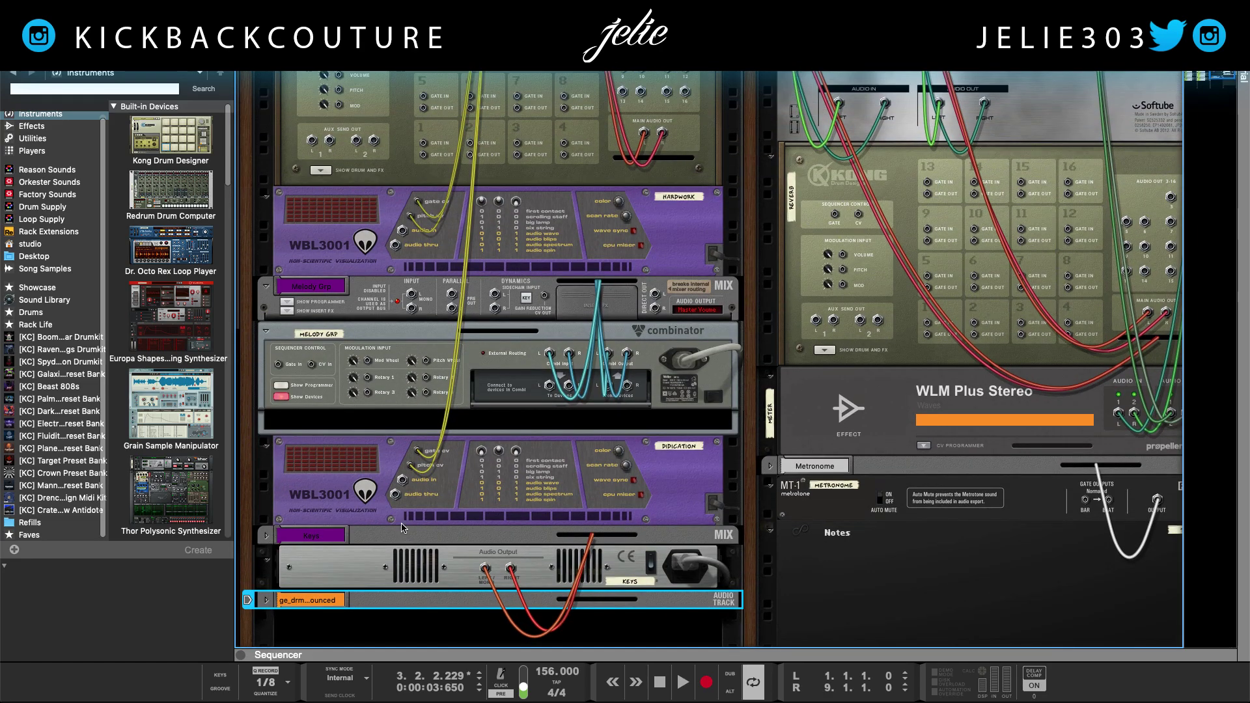
Reduce the cable clutter on the rack's rear and select the lower WBL3001 device to highlight its cables
{"action": "key", "text": "k"}
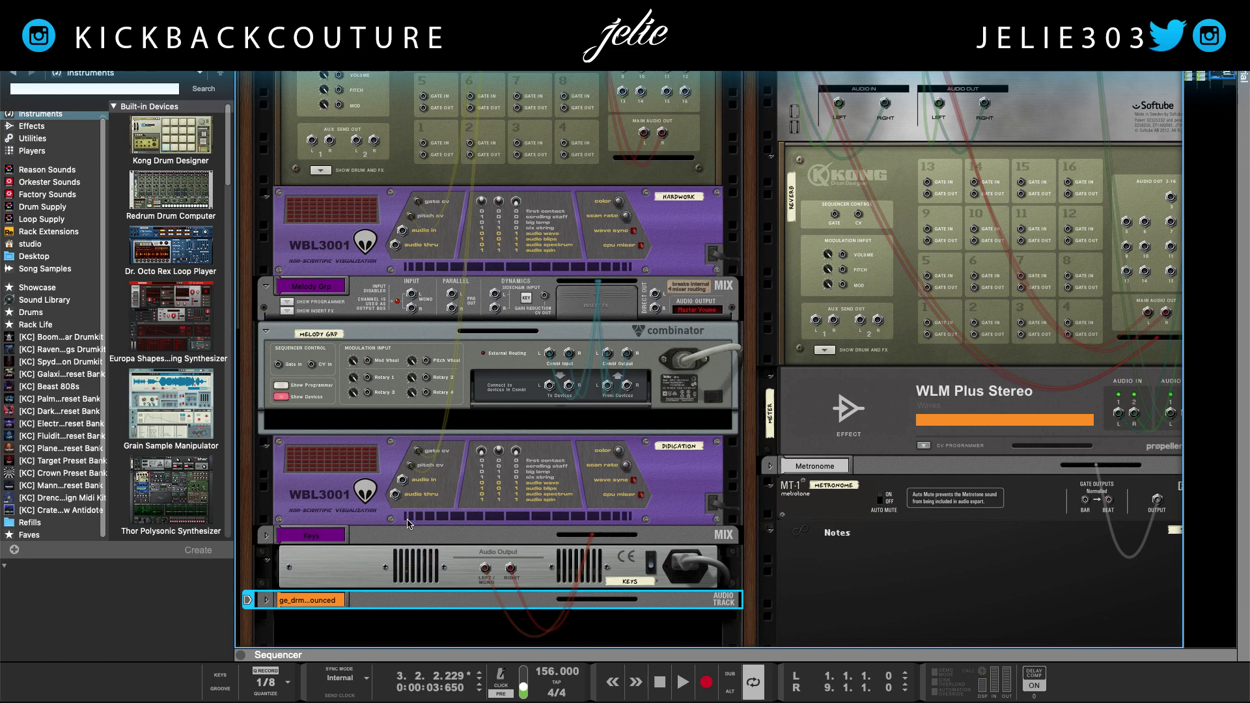
{"action": "left_click", "coordinate": [343, 505]}
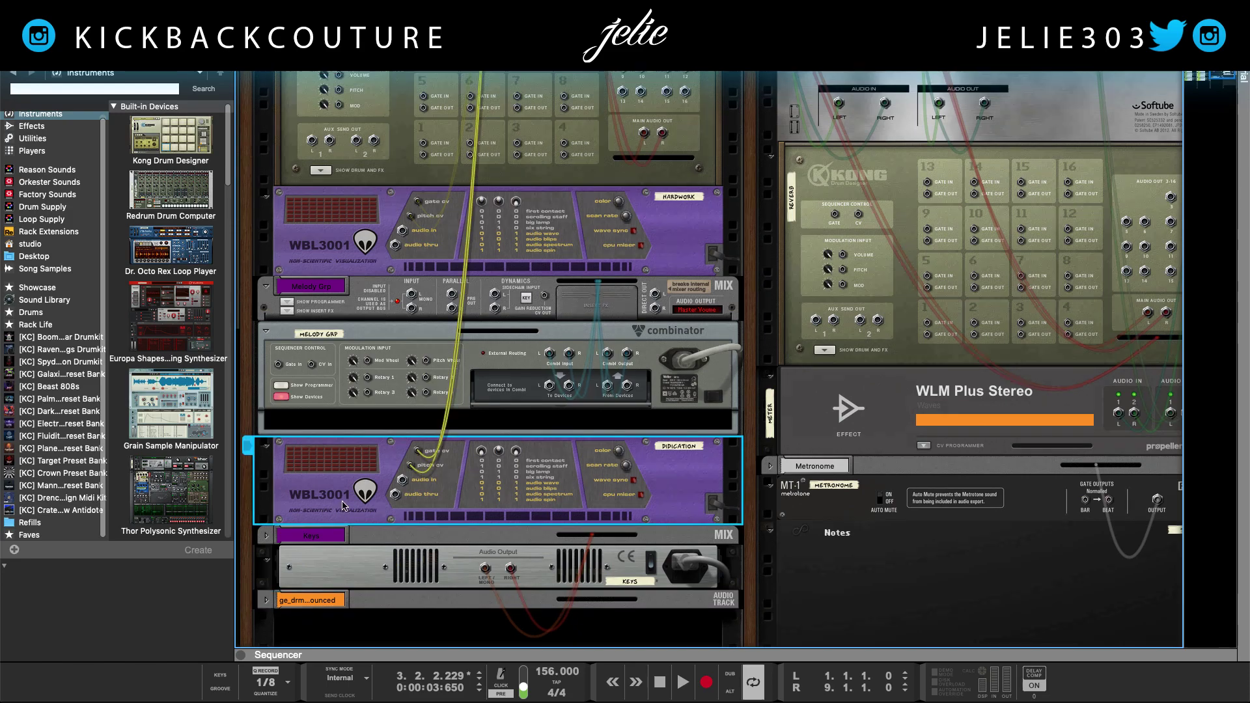
{"action": "scroll", "coordinate": [343, 506], "scroll_direction": "up", "scroll_amount": 9}
{"action": "scroll", "coordinate": [347, 506], "scroll_direction": "down", "scroll_amount": 8}
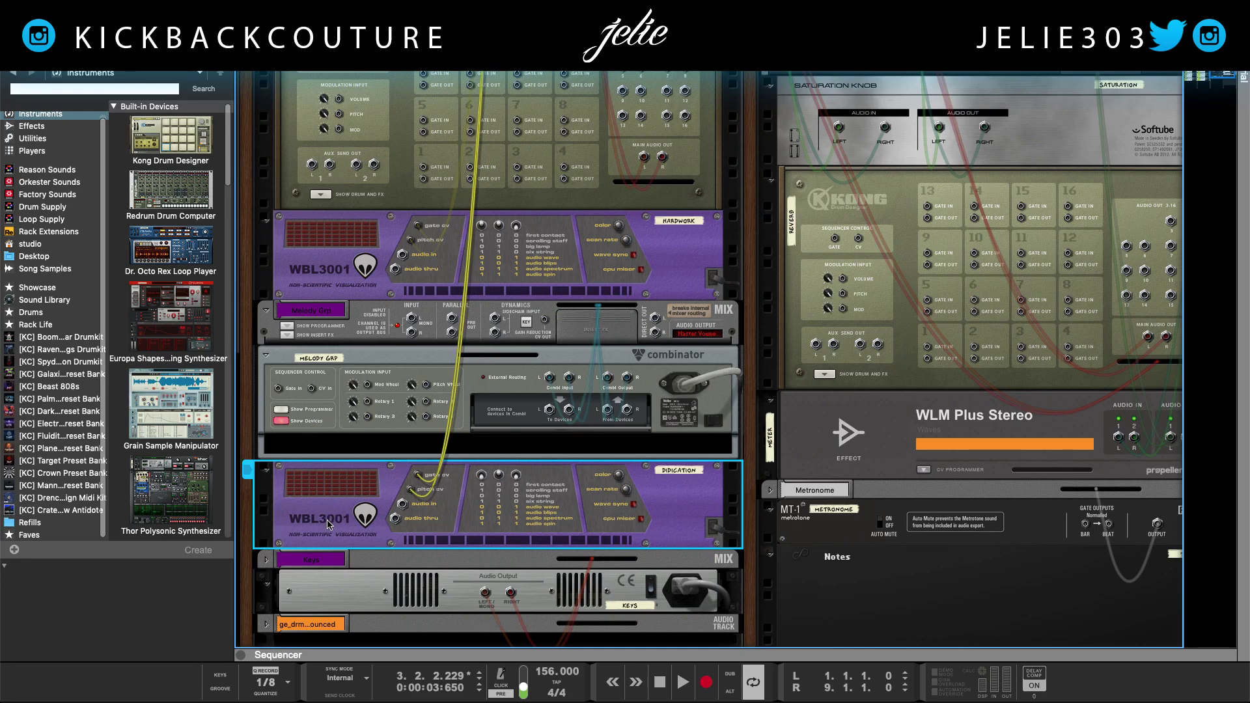
Restore the full display of all cables and flip the rack back to its front side
{"action": "key", "text": "k"}
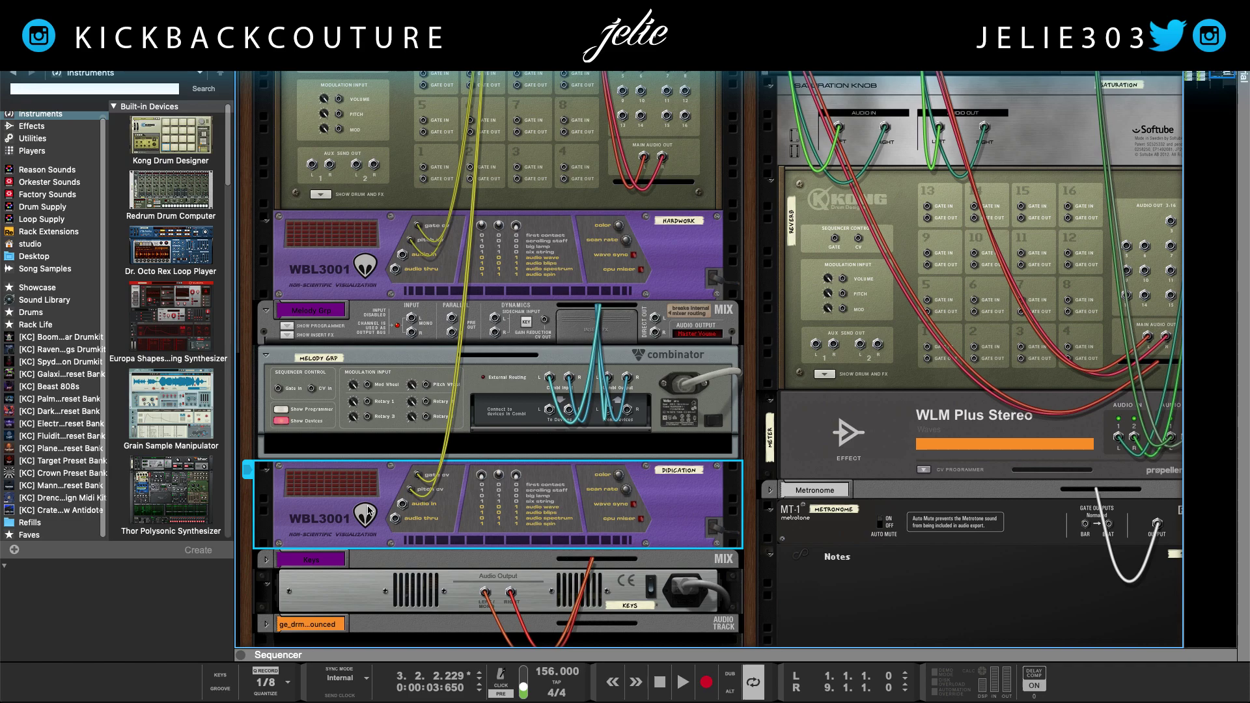
{"action": "key", "text": "Tab"}
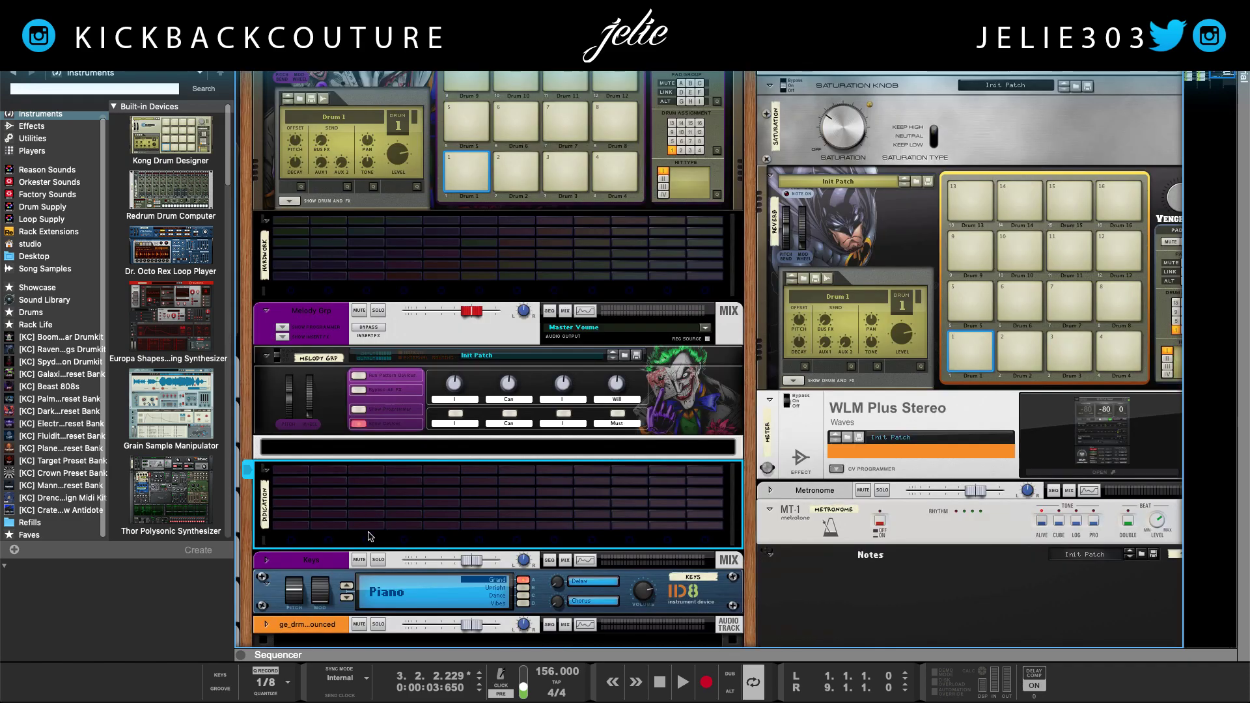
Enlarge the sequencer to full size and open the Keys clip in edit mode, selecting and deselecting its notes
{"action": "left_click_drag", "start_coordinate": [526, 656], "coordinate": [545, 62]}
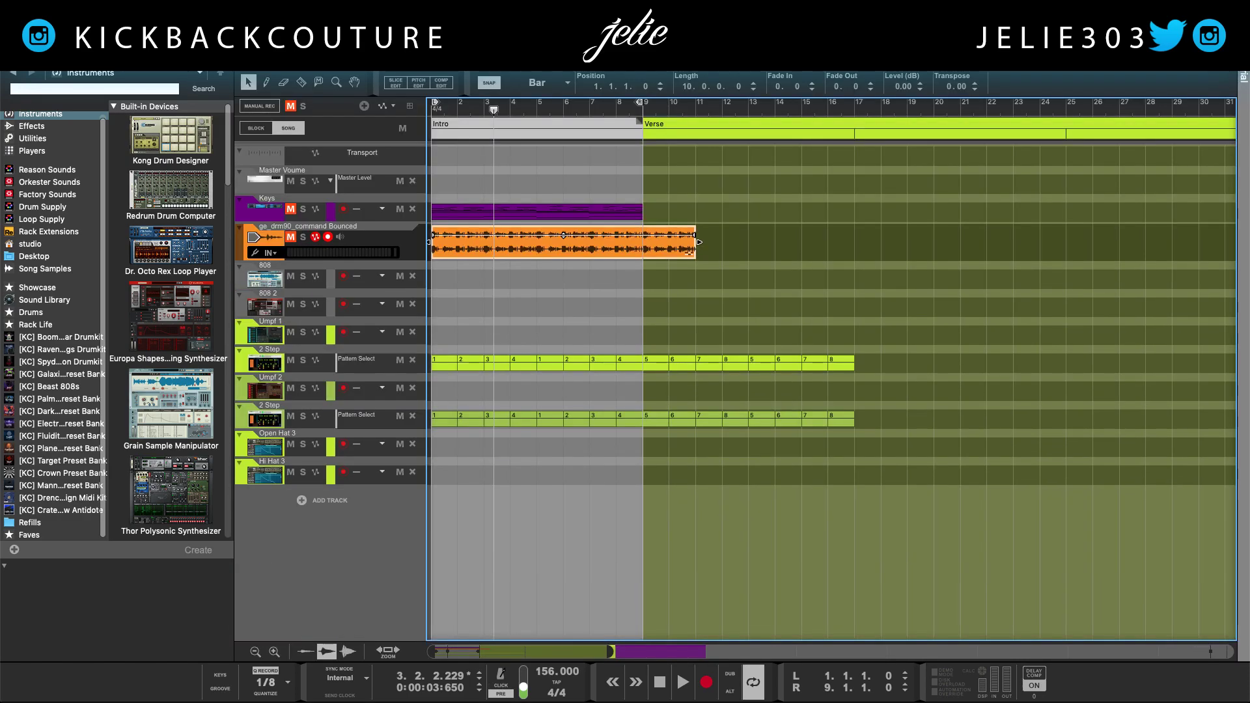
{"action": "double_click", "coordinate": [510, 211]}
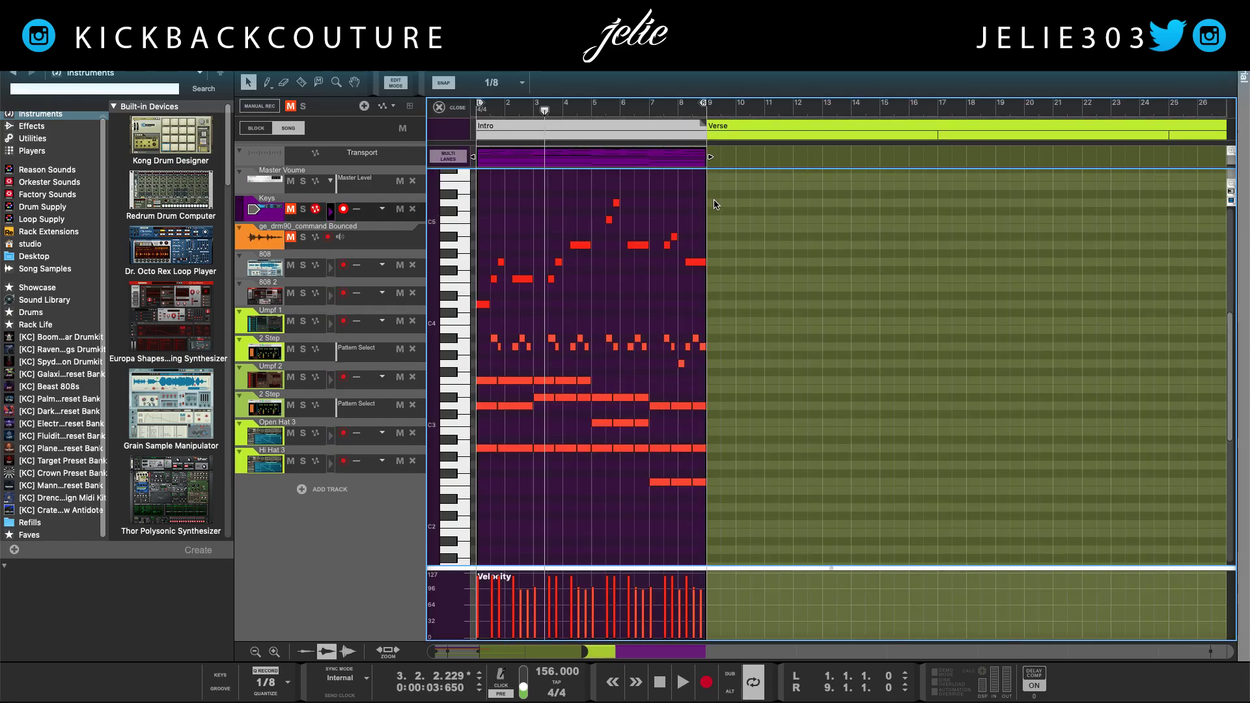
{"action": "left_click_drag", "start_coordinate": [713, 199], "coordinate": [470, 505]}
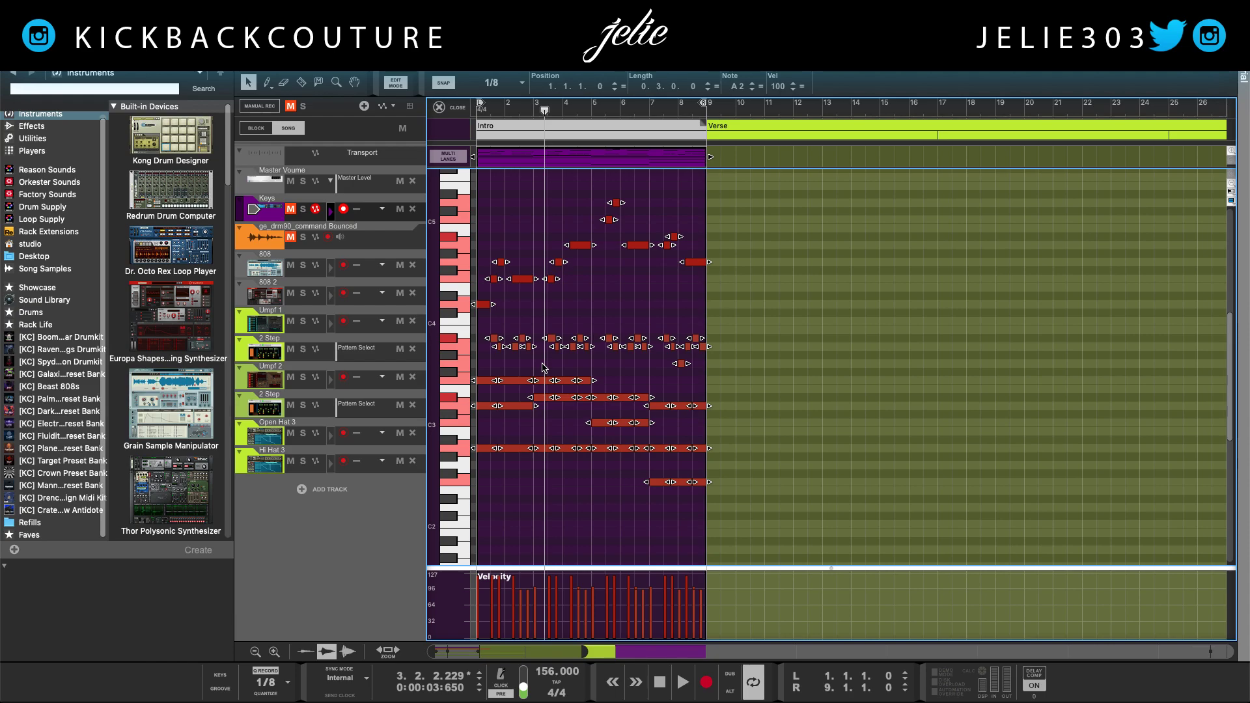
{"action": "left_click", "coordinate": [629, 307]}
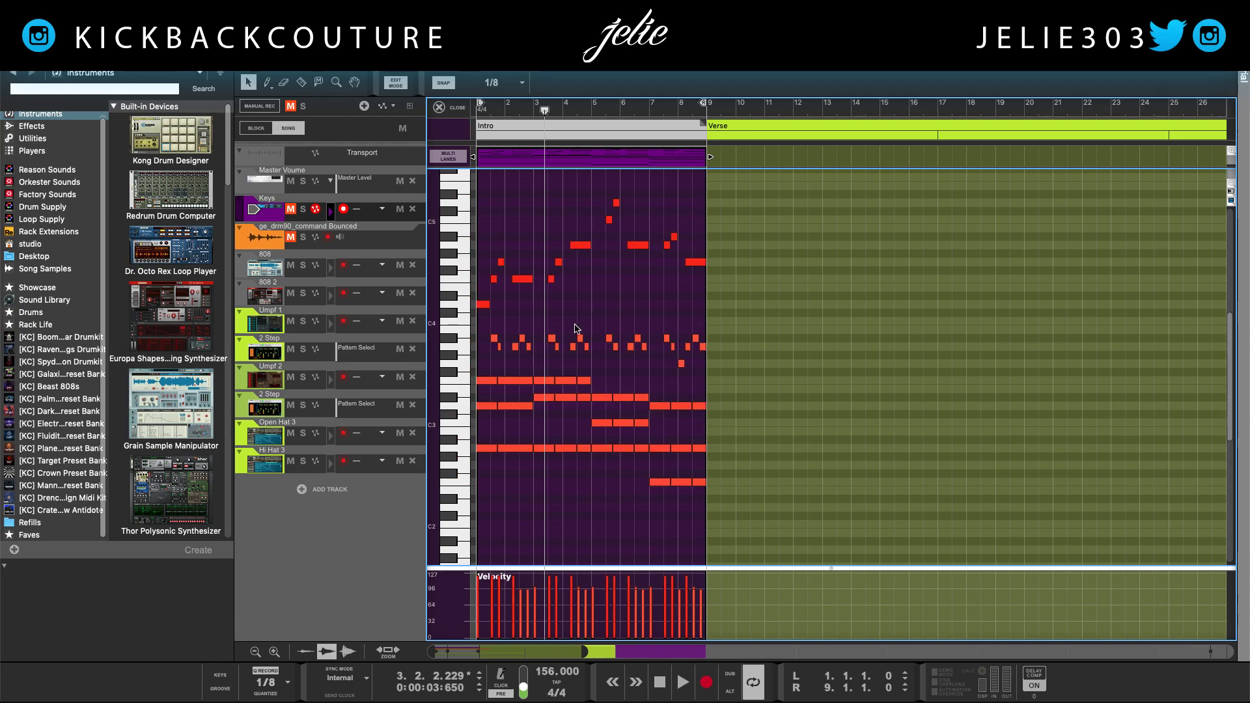
Quantize all notes in the Keys clip to 1/2 and close the clip editor
{"action": "left_click", "coordinate": [267, 681]}
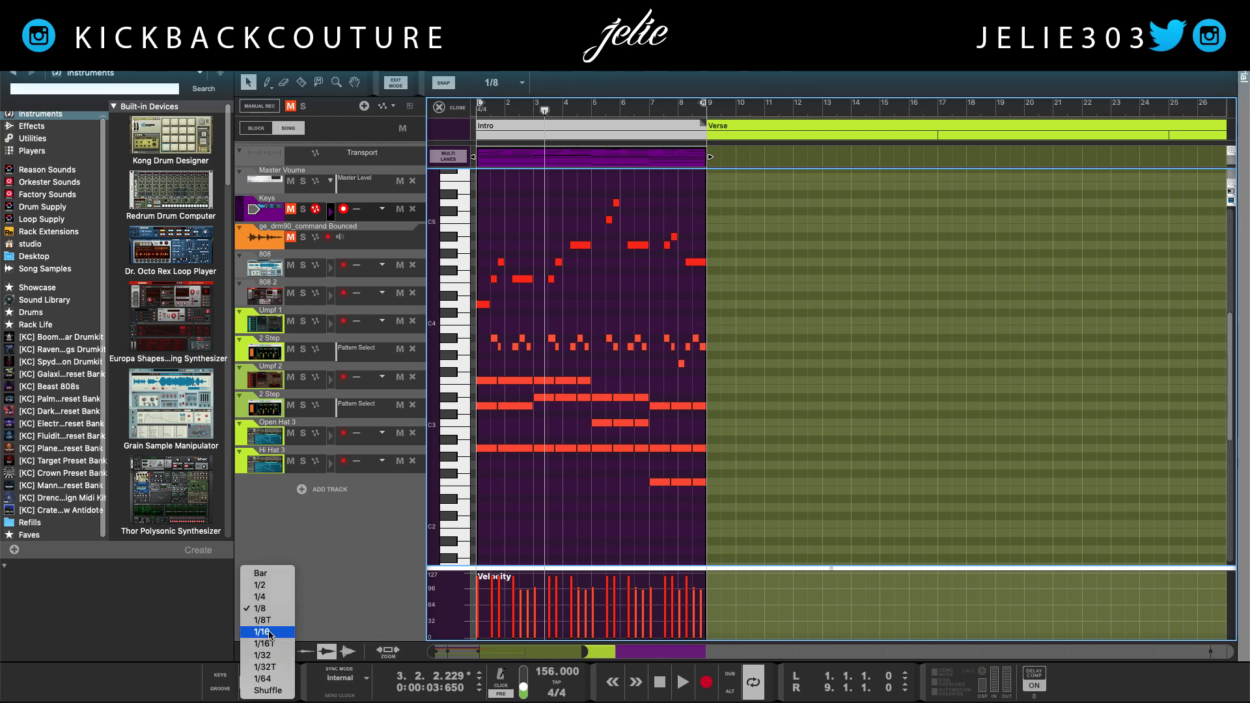
{"action": "left_click", "coordinate": [262, 586]}
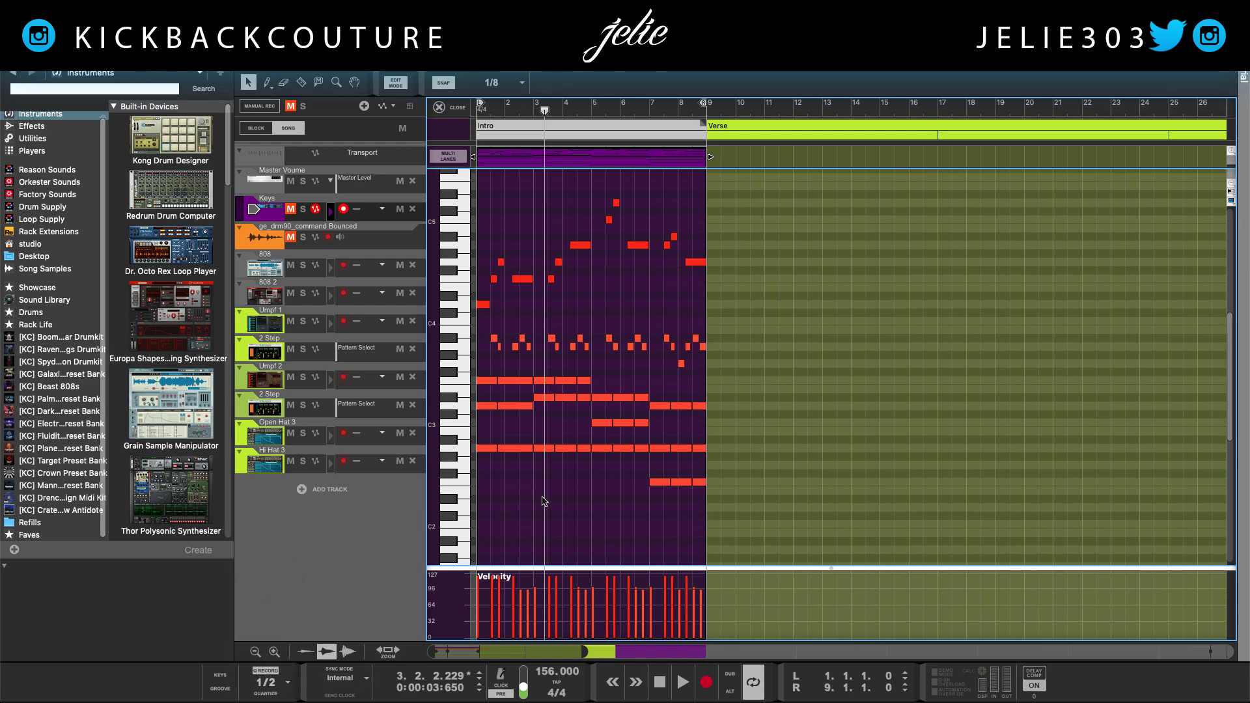
{"action": "key", "text": "ctrl+a"}
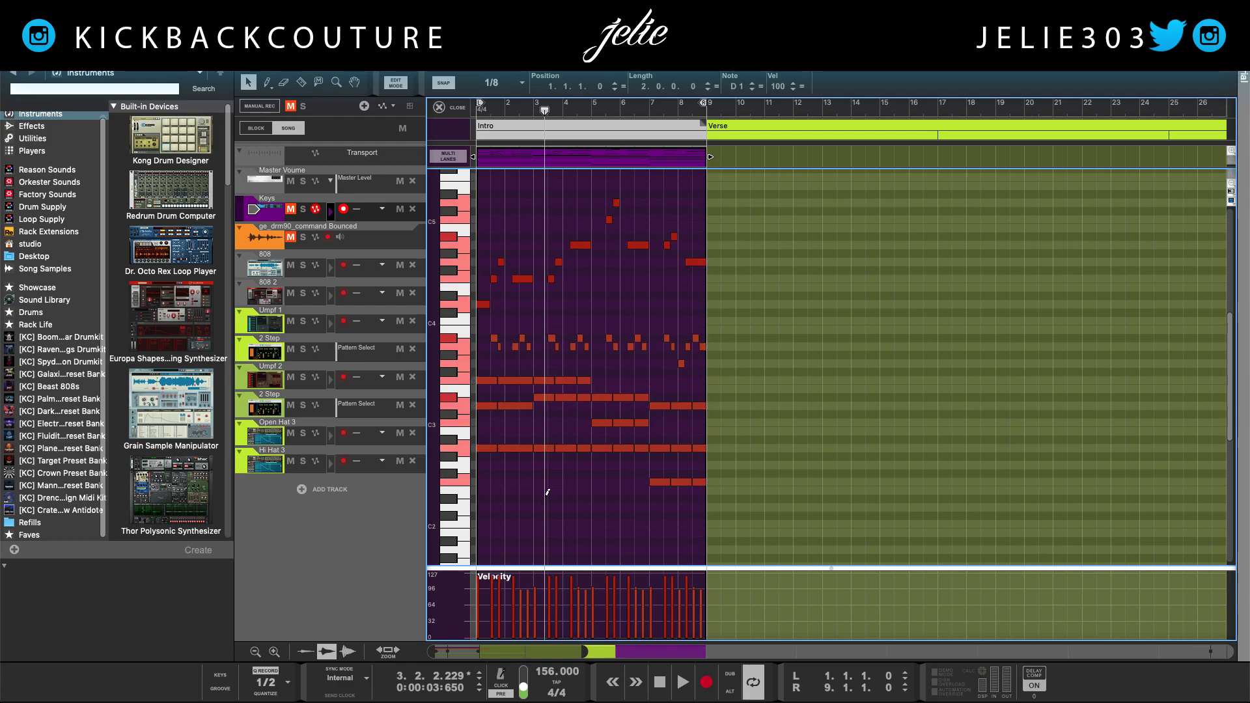
{"action": "key", "text": "ctrl+k"}
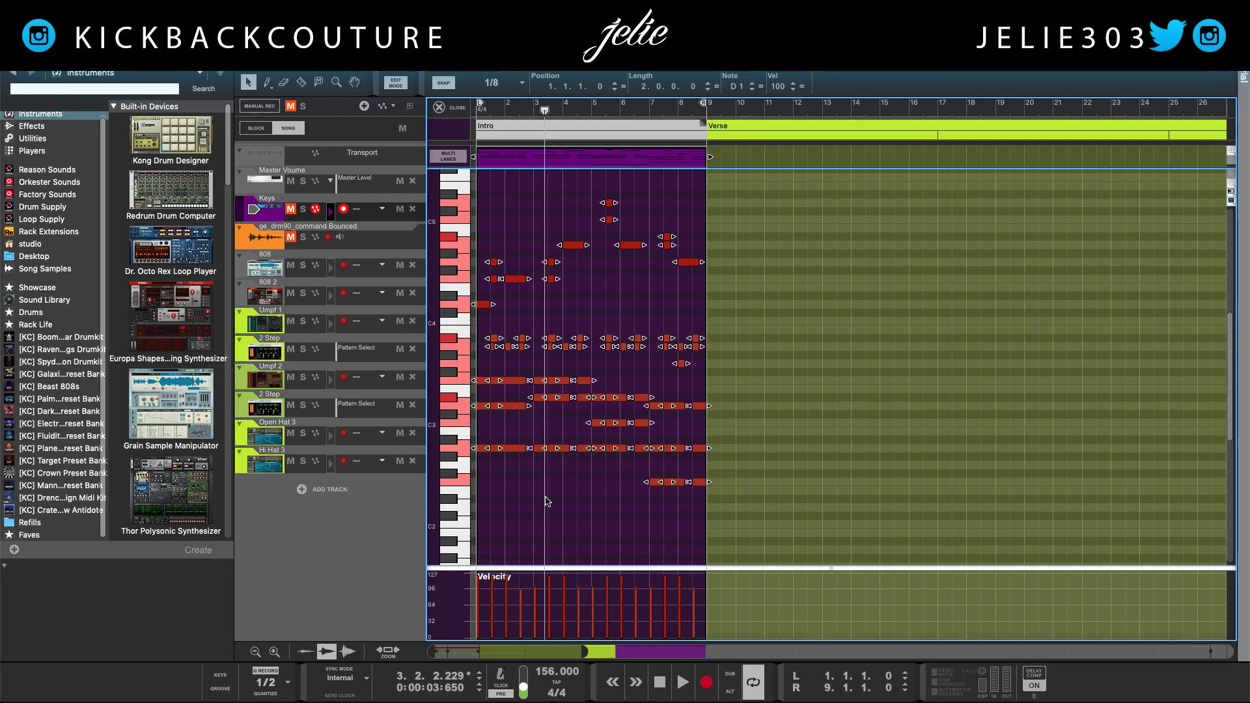
{"action": "left_click", "coordinate": [542, 517]}
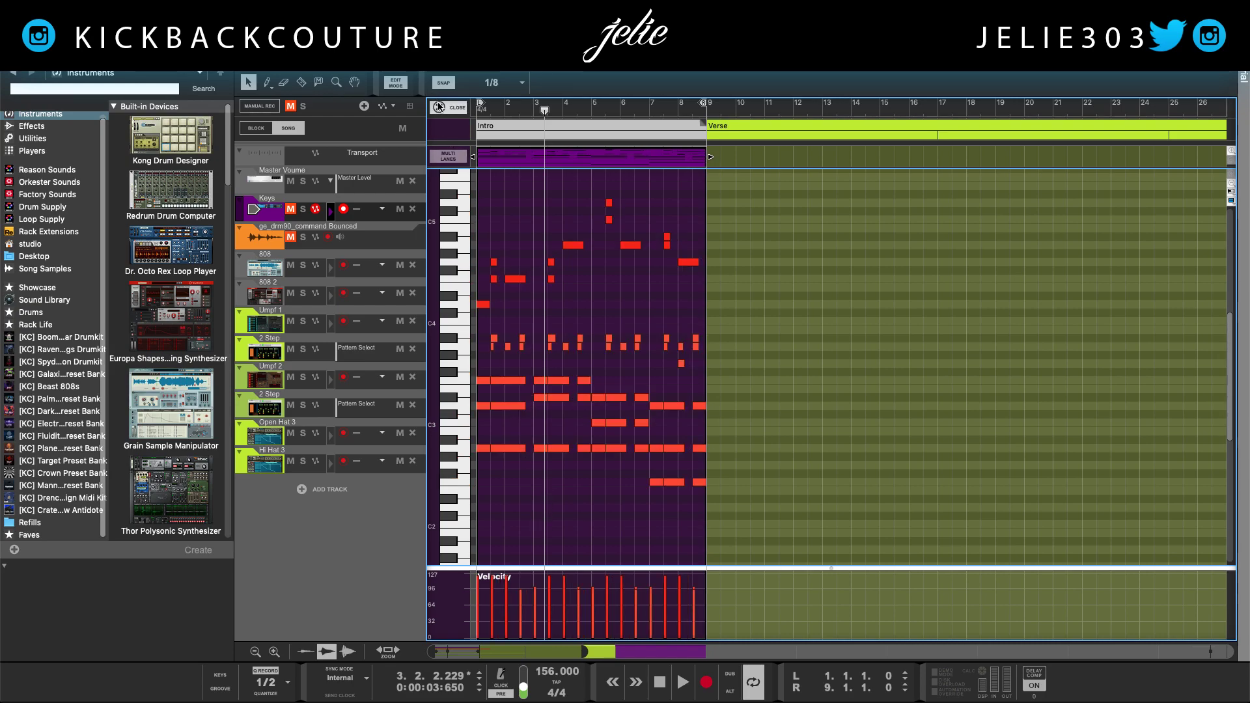
{"action": "left_click", "coordinate": [439, 108]}
{"action": "left_click", "coordinate": [535, 287]}
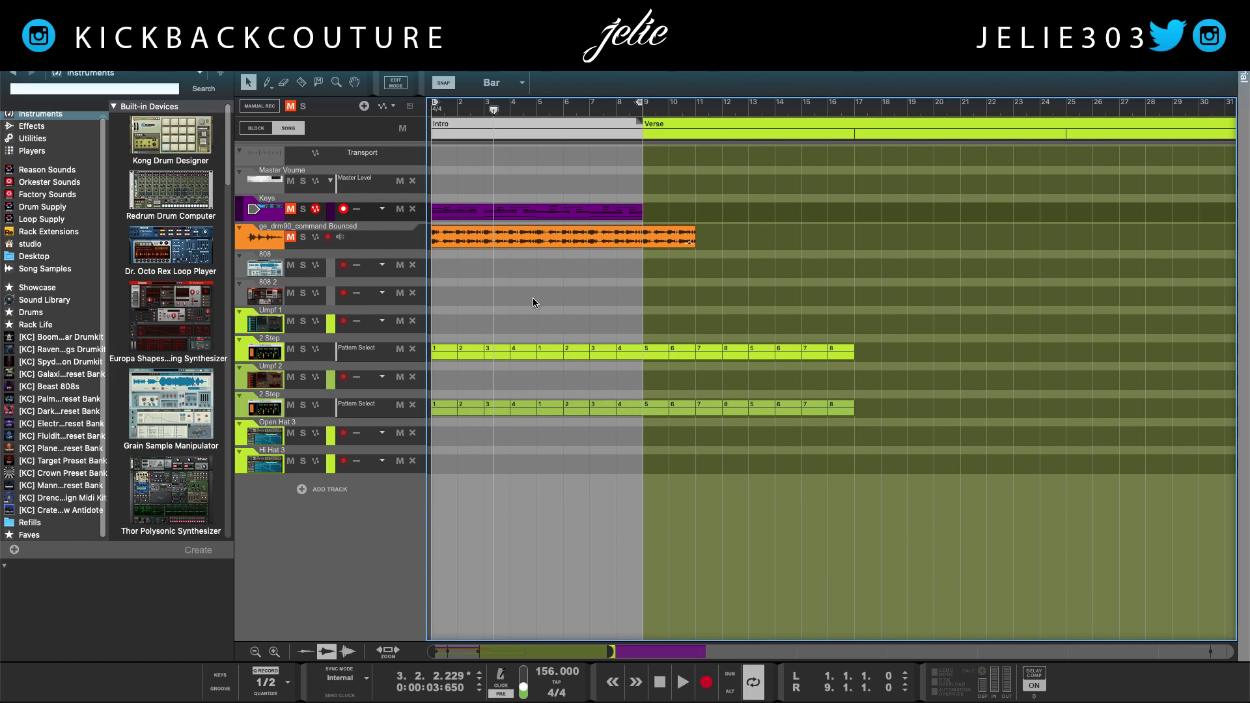
Move the Keys clip to start at bar 9 and set the loop locators to the clip's range
{"action": "left_click_drag", "start_coordinate": [573, 217], "coordinate": [777, 214]}
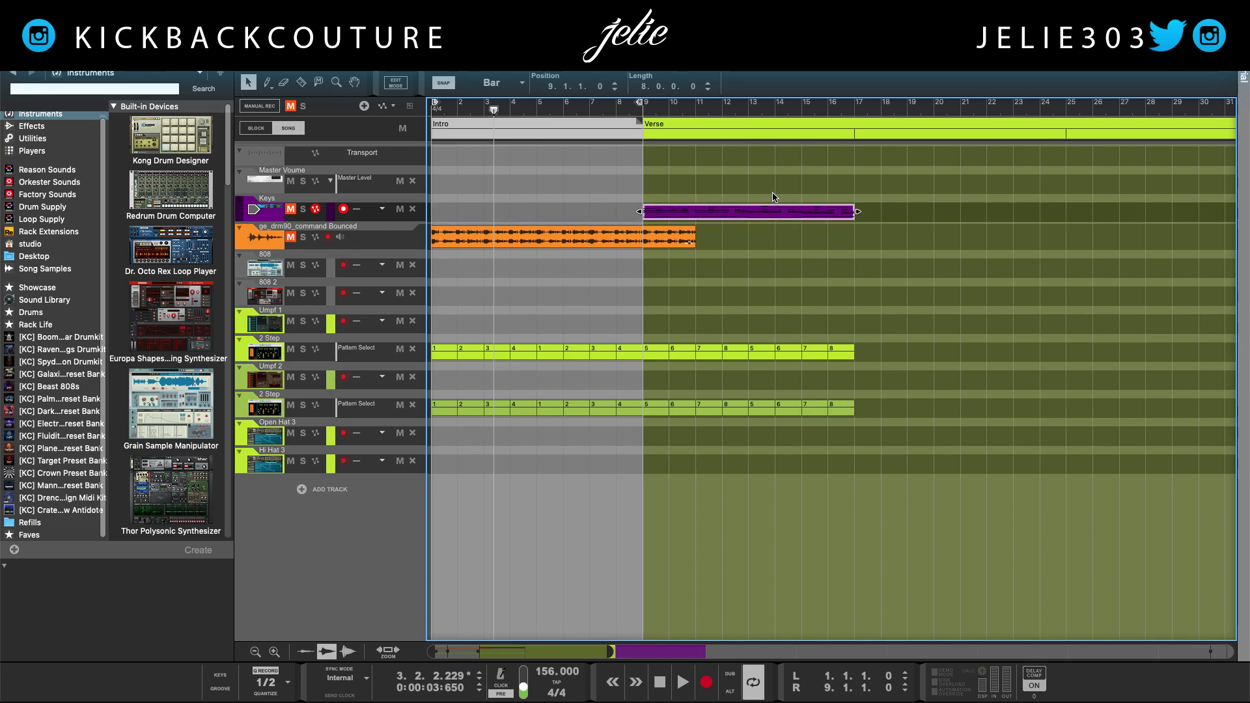
{"action": "key", "text": "ctrl+l"}
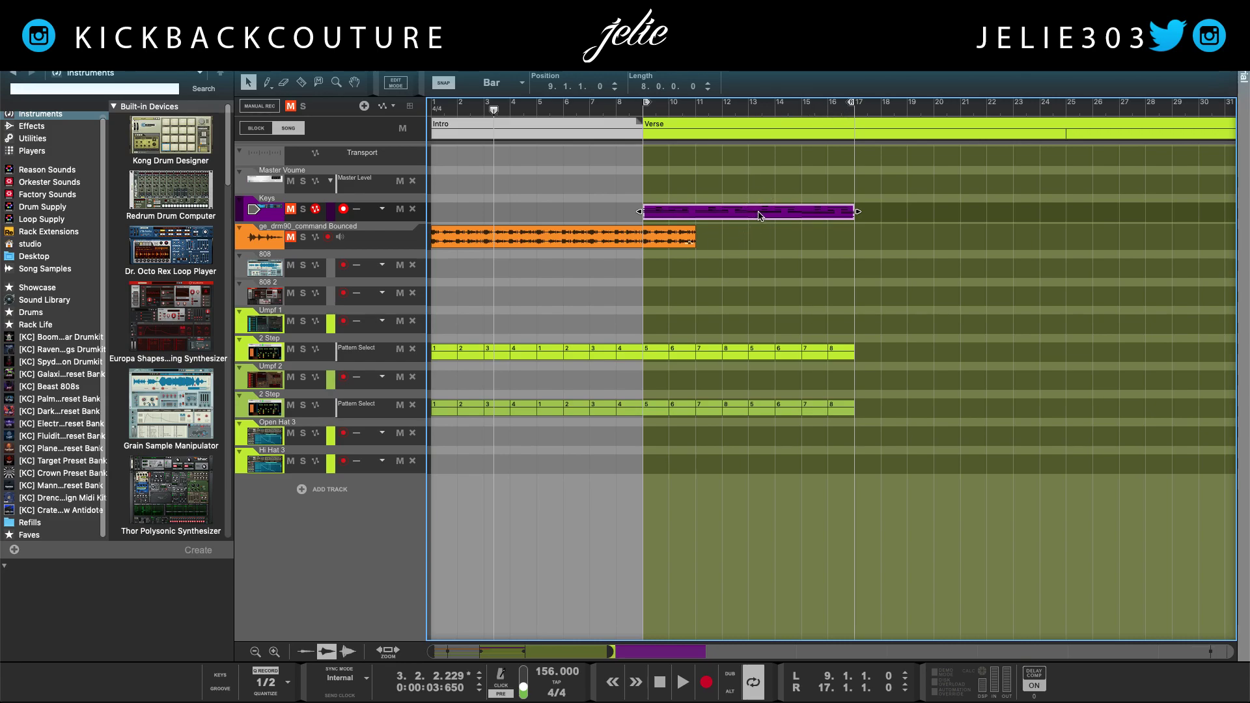
Move the Keys clip to start at bar 1 and select the ge_drm90_command Bounced audio clip
{"action": "left_click_drag", "start_coordinate": [765, 214], "coordinate": [555, 215]}
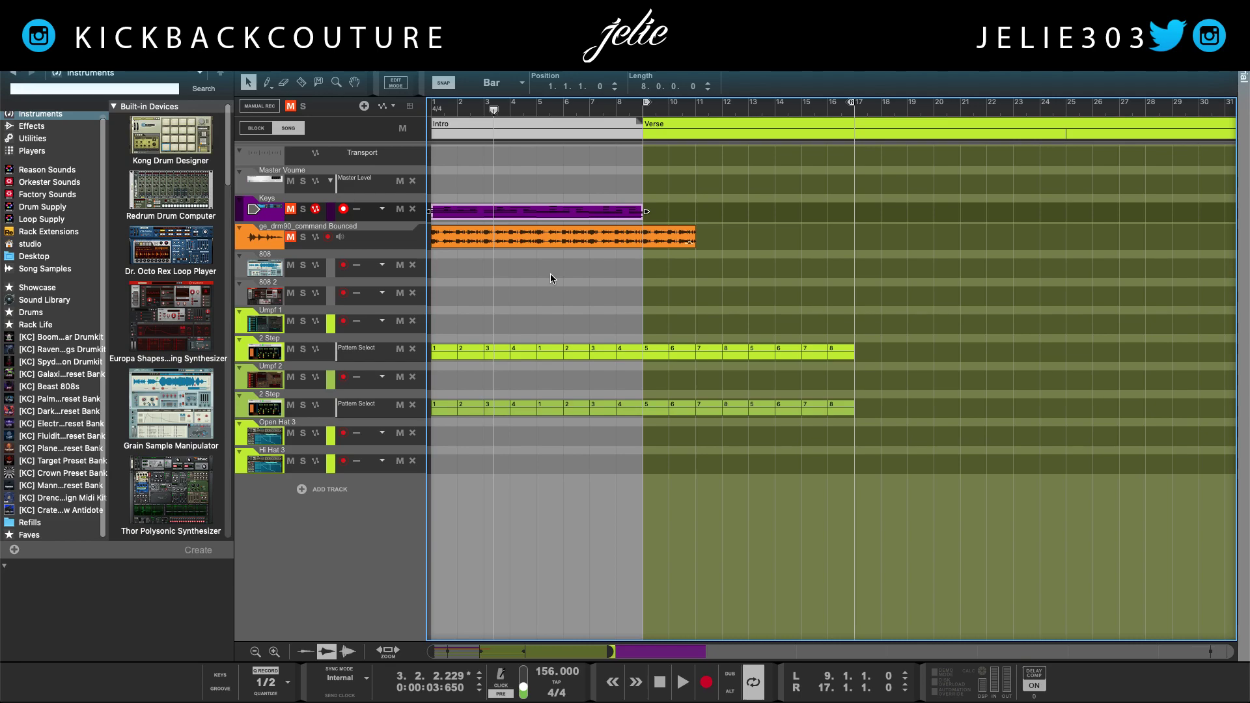
{"action": "left_click", "coordinate": [566, 241]}
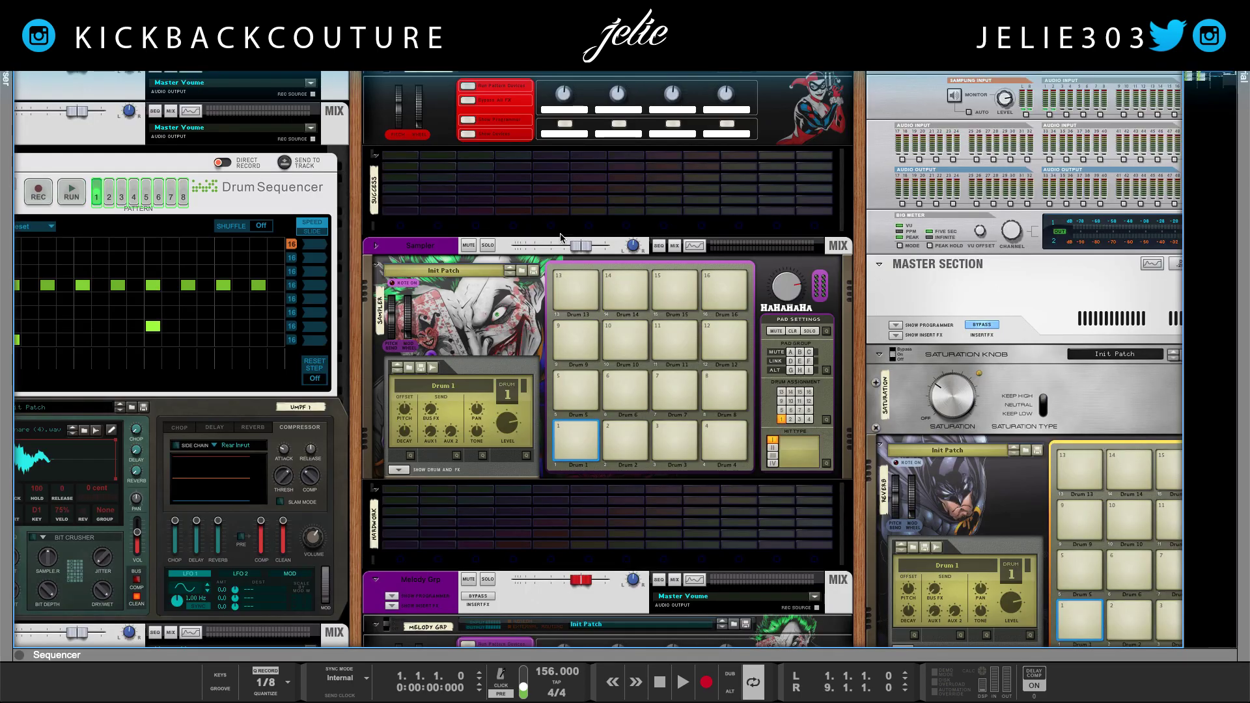
Close the untitled 3 document without saving and start opening a song from the Template Songs folder
{"action": "key", "text": "super+w"}
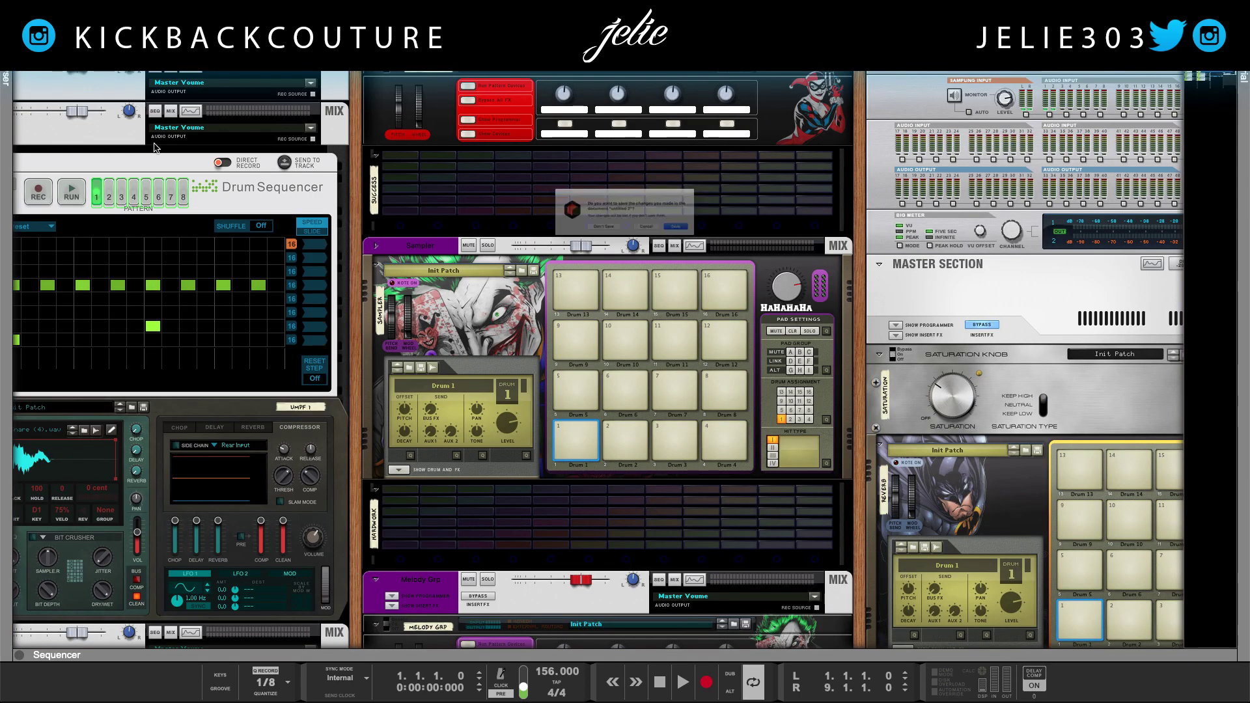
{"action": "left_click", "coordinate": [561, 244]}
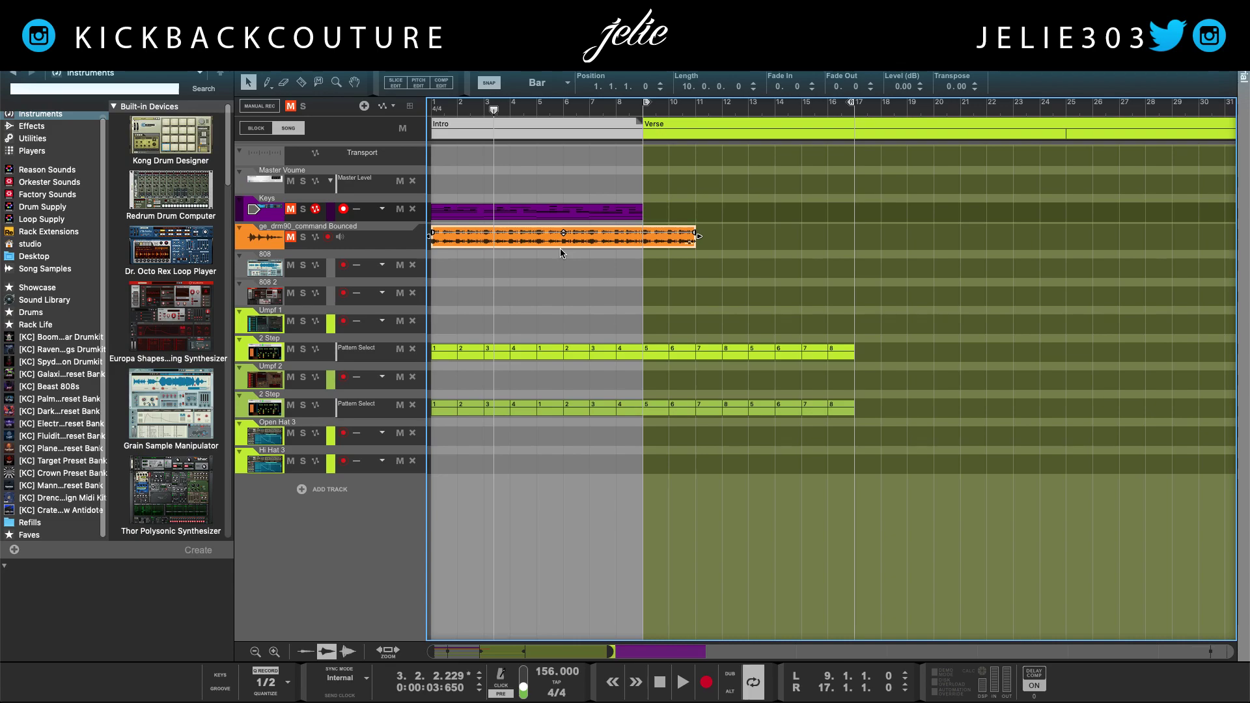
{"action": "key", "text": "super+o"}
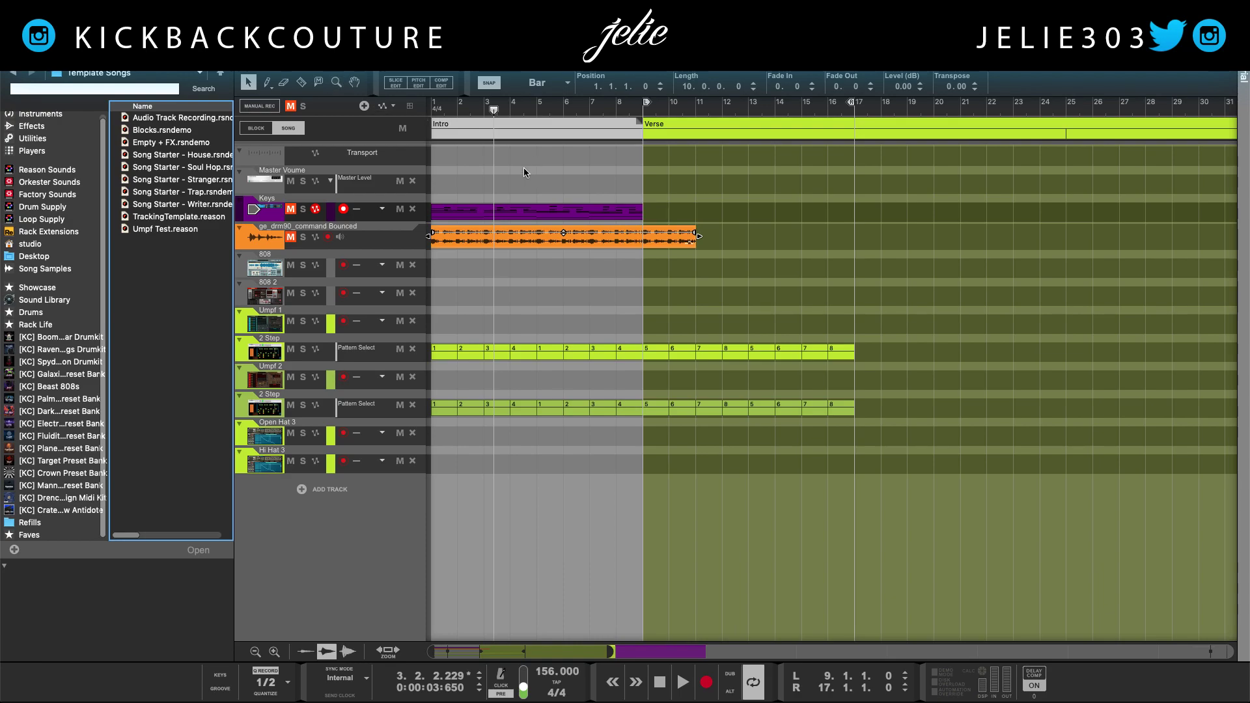
Loop and play the ge_drm90_command Bounced clip, unmute its track, and stop playback
{"action": "left_click", "coordinate": [583, 260]}
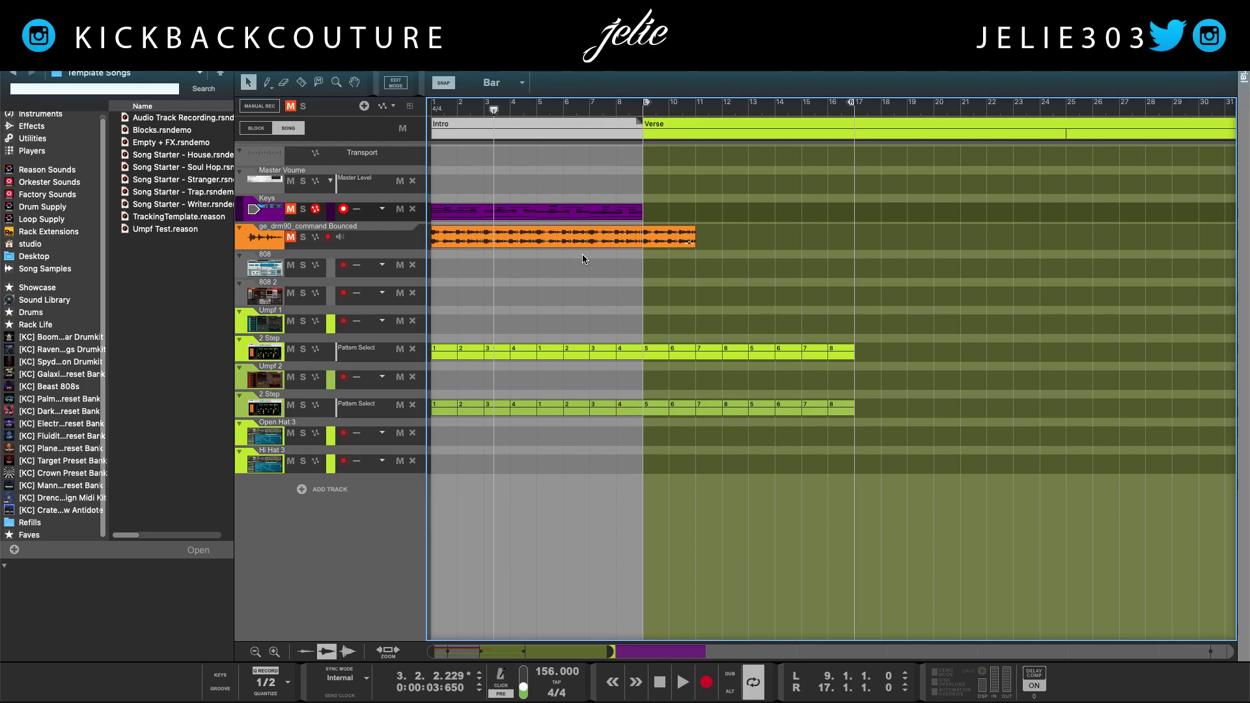
{"action": "left_click", "coordinate": [591, 242]}
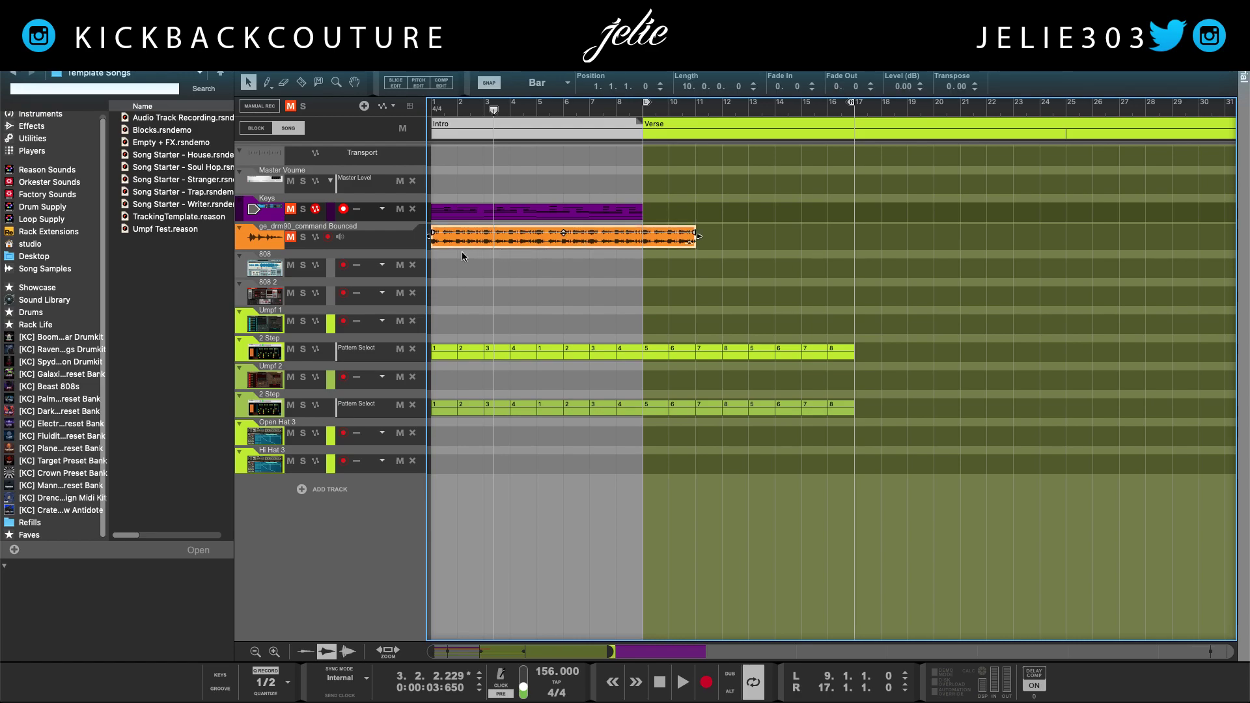
{"action": "key", "text": "p"}
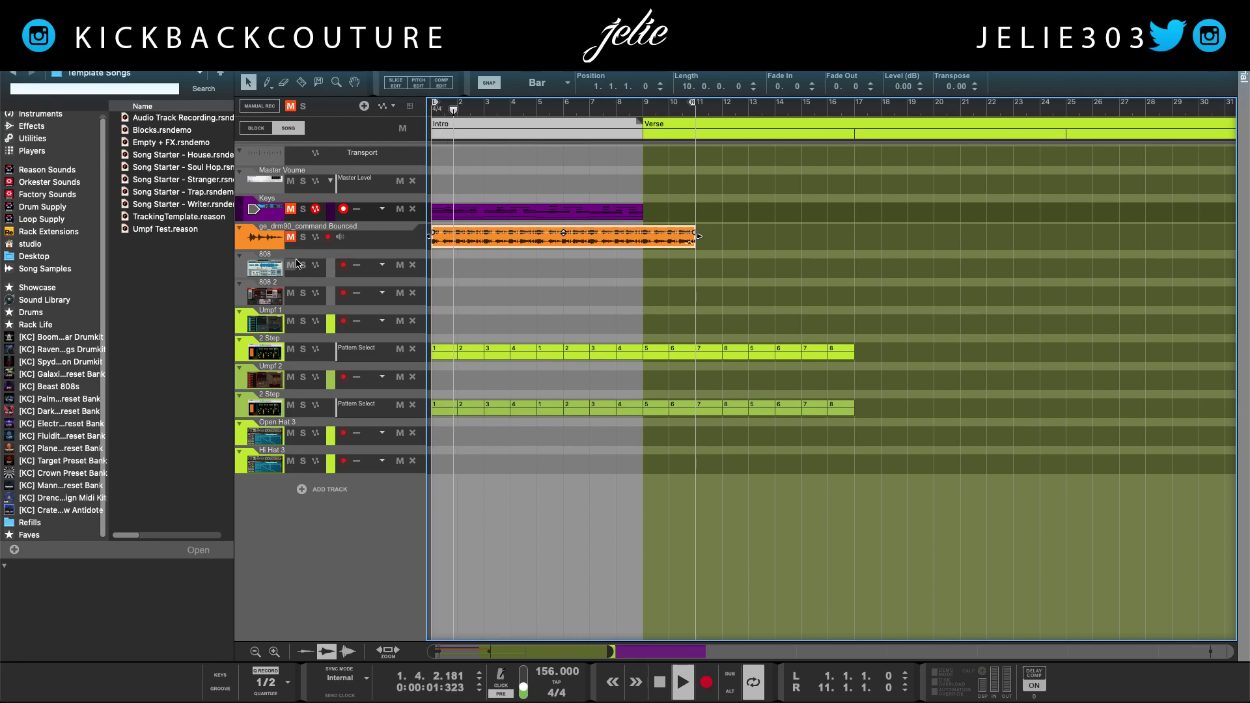
{"action": "left_click", "coordinate": [291, 240]}
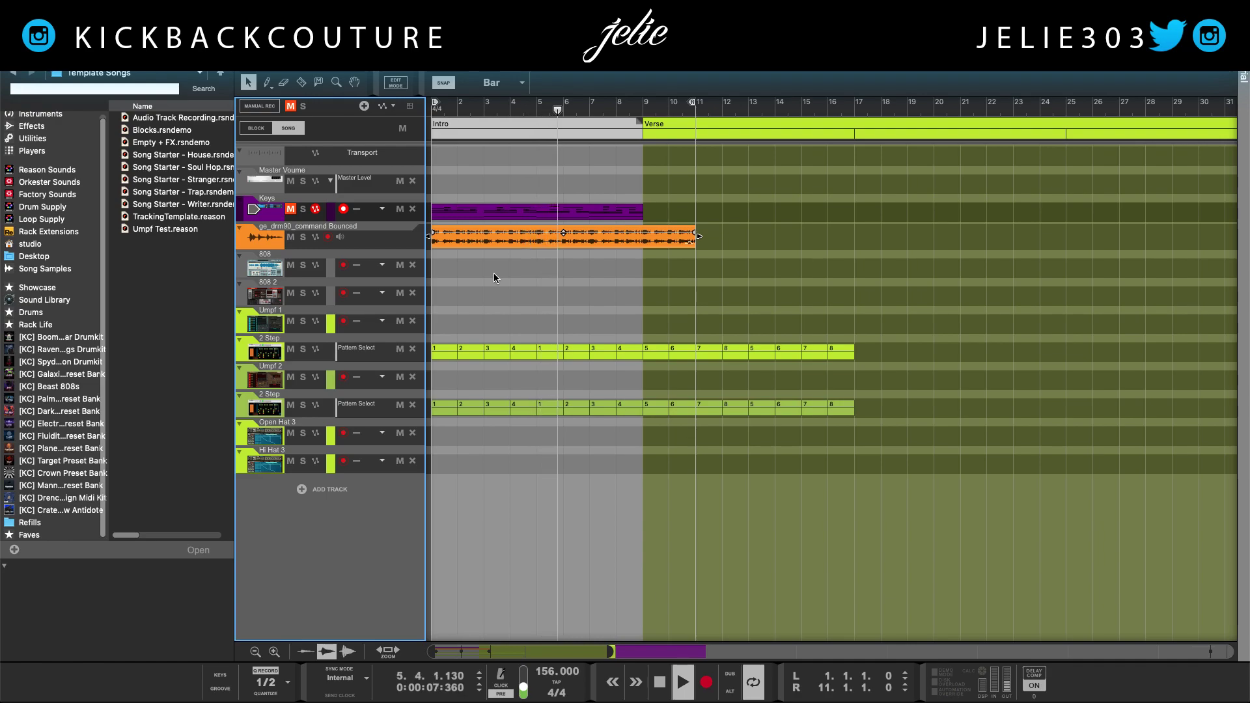
{"action": "key", "text": "space"}
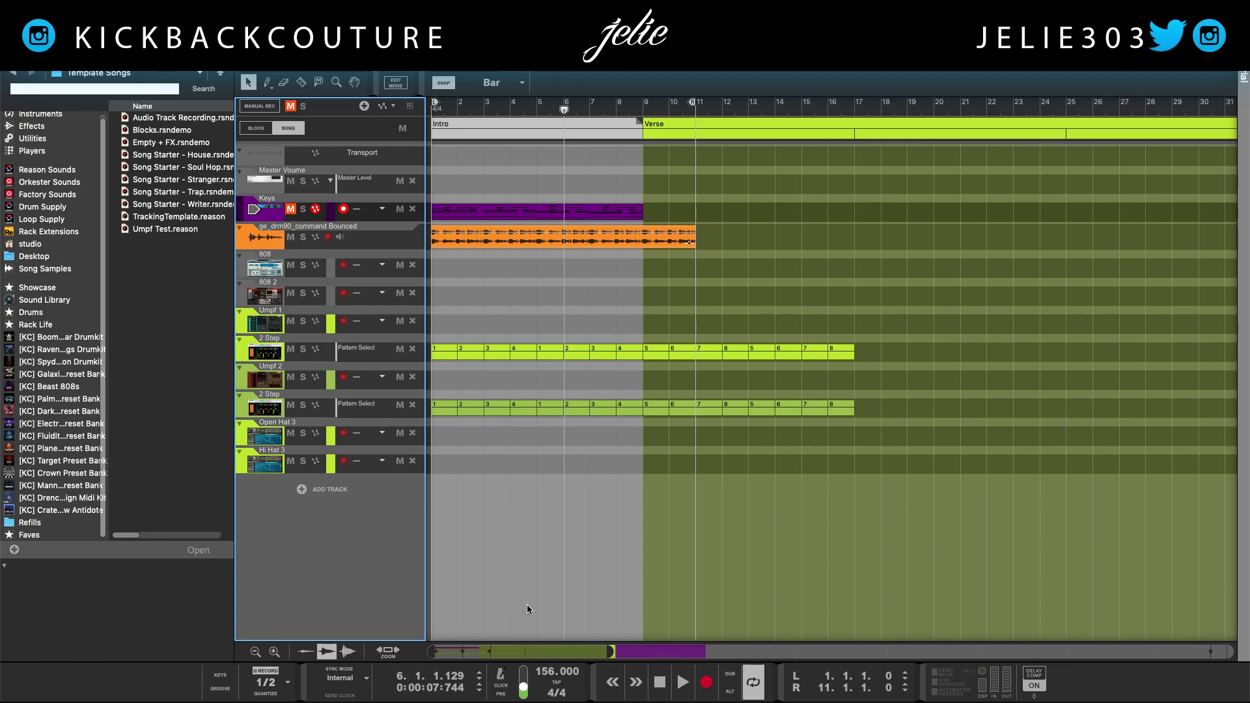
Return the song position to bar 1, deselect the audio clip, and tap the tempo to 155 BPM
{"action": "key", "text": "super+p"}
{"action": "key", "text": "Home"}
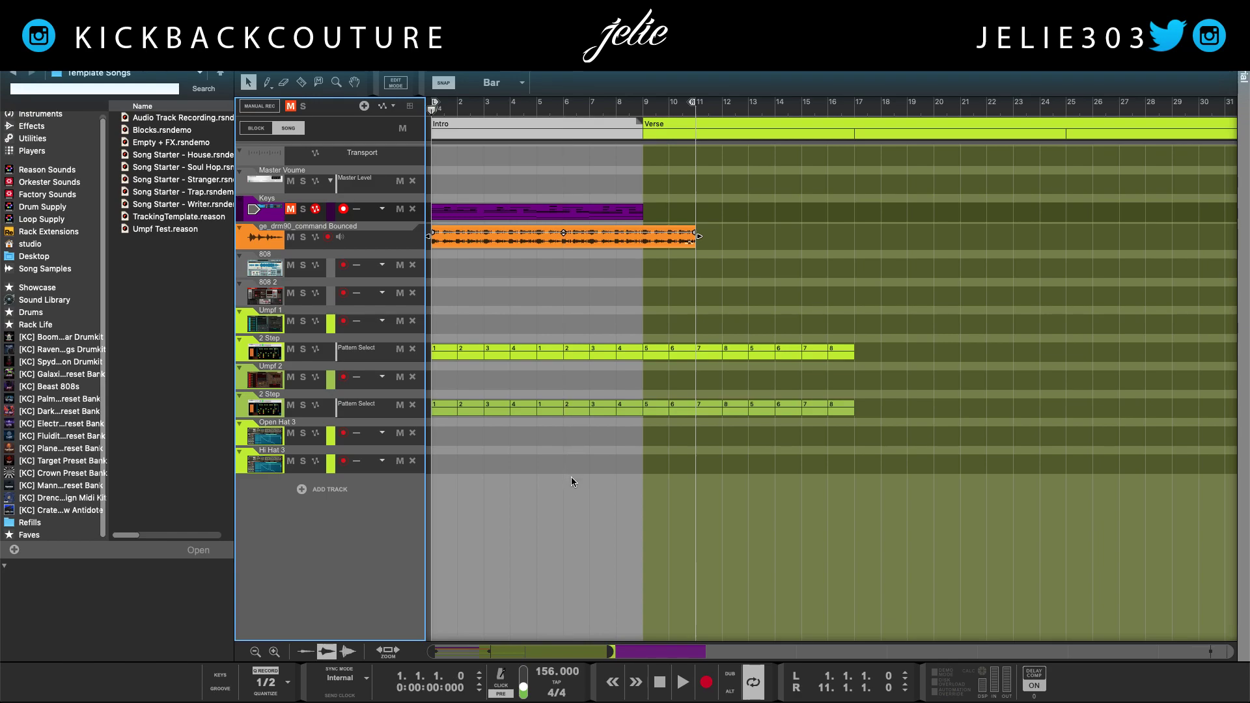
{"action": "left_click", "coordinate": [572, 481]}
{"action": "key", "text": "super+Return"}
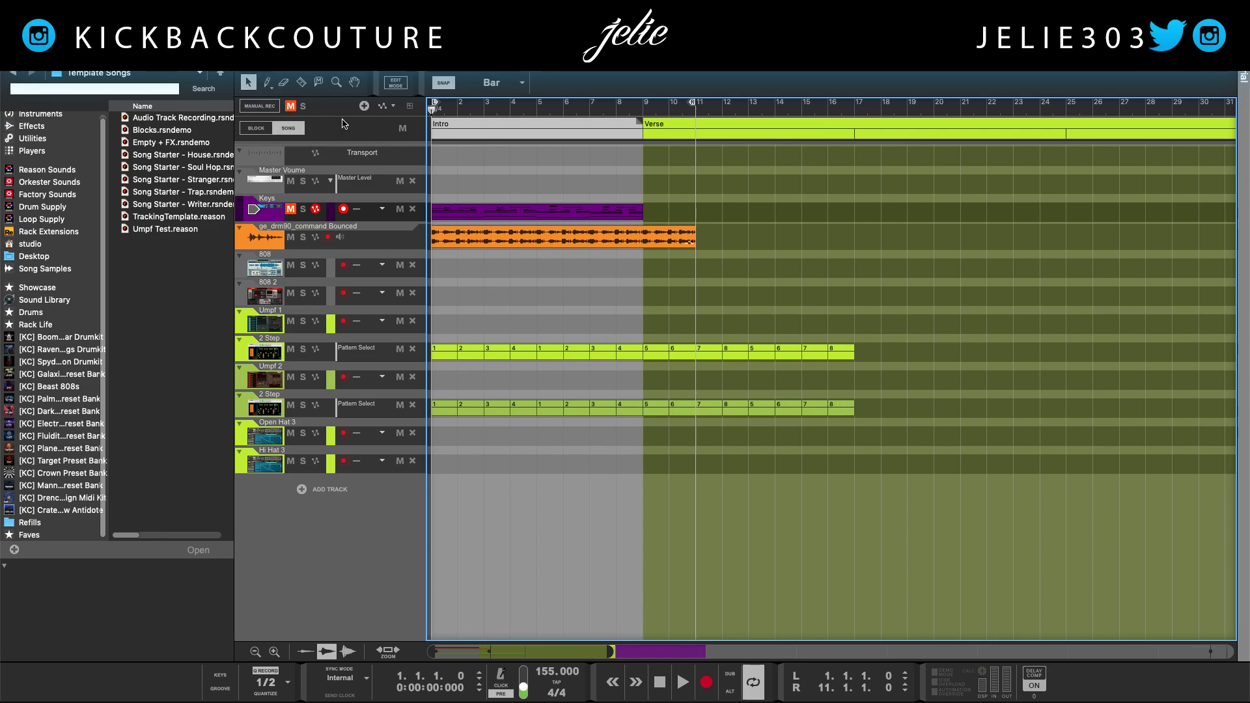
Activate the Mute tool and switch back to the Selection tool
{"action": "left_click", "coordinate": [318, 82]}
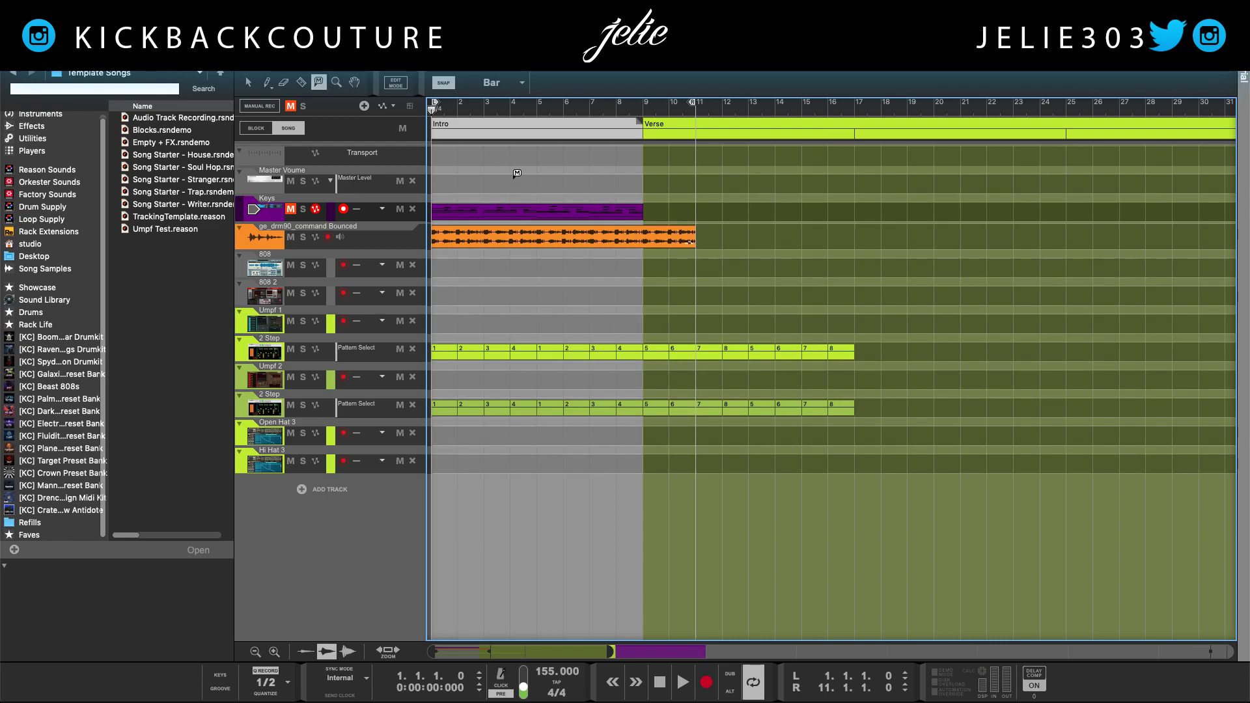
{"action": "key", "text": "q"}
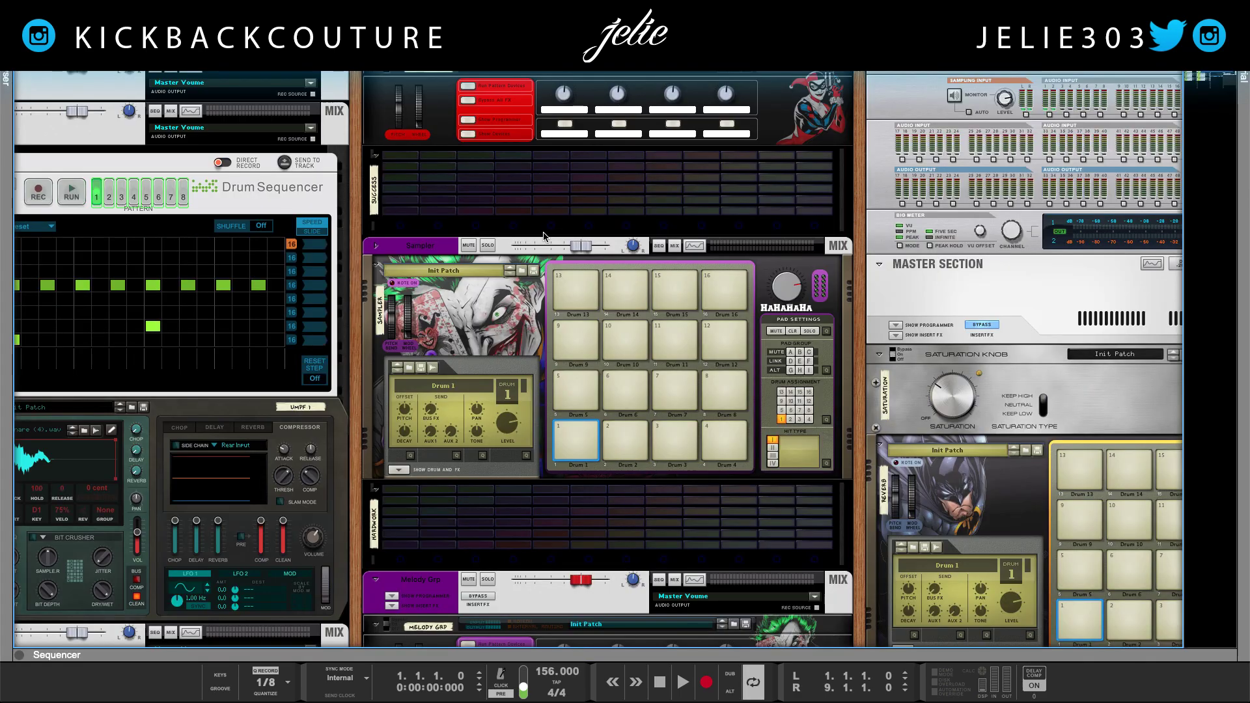
Close the untitled 3 document without saving and cancel closing the original untitled song
{"action": "key", "text": "super+w"}
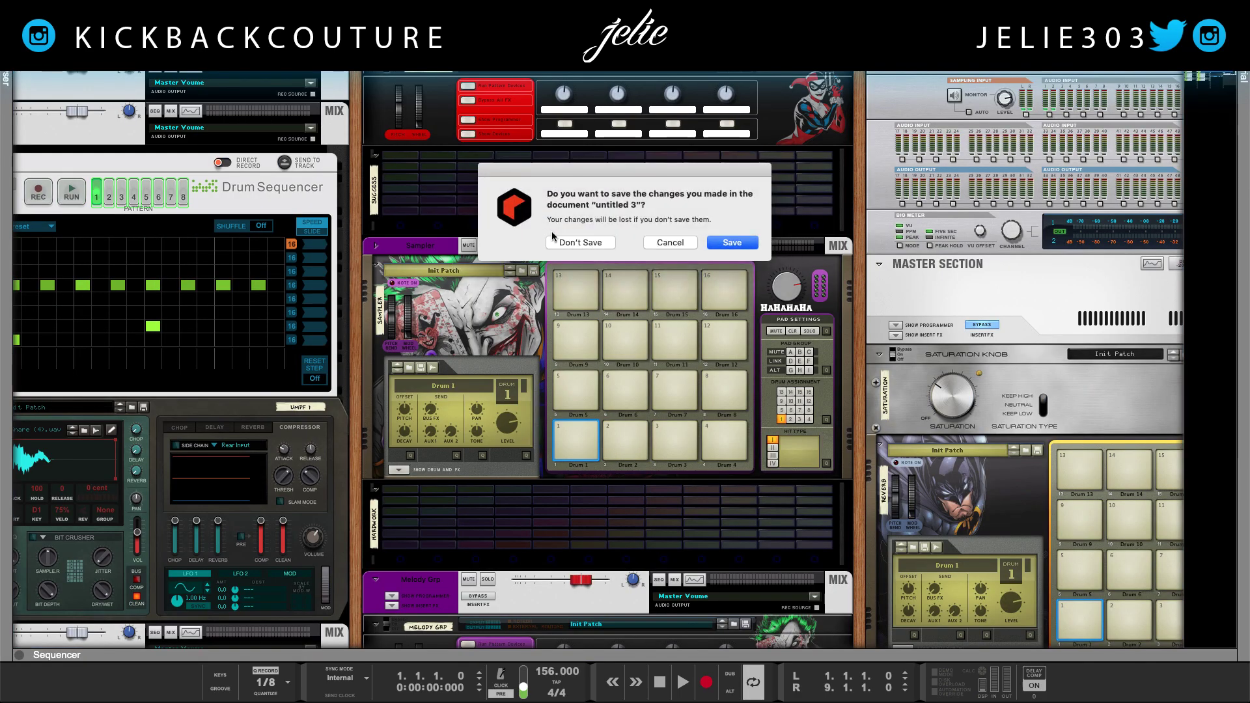
{"action": "left_click", "coordinate": [561, 243]}
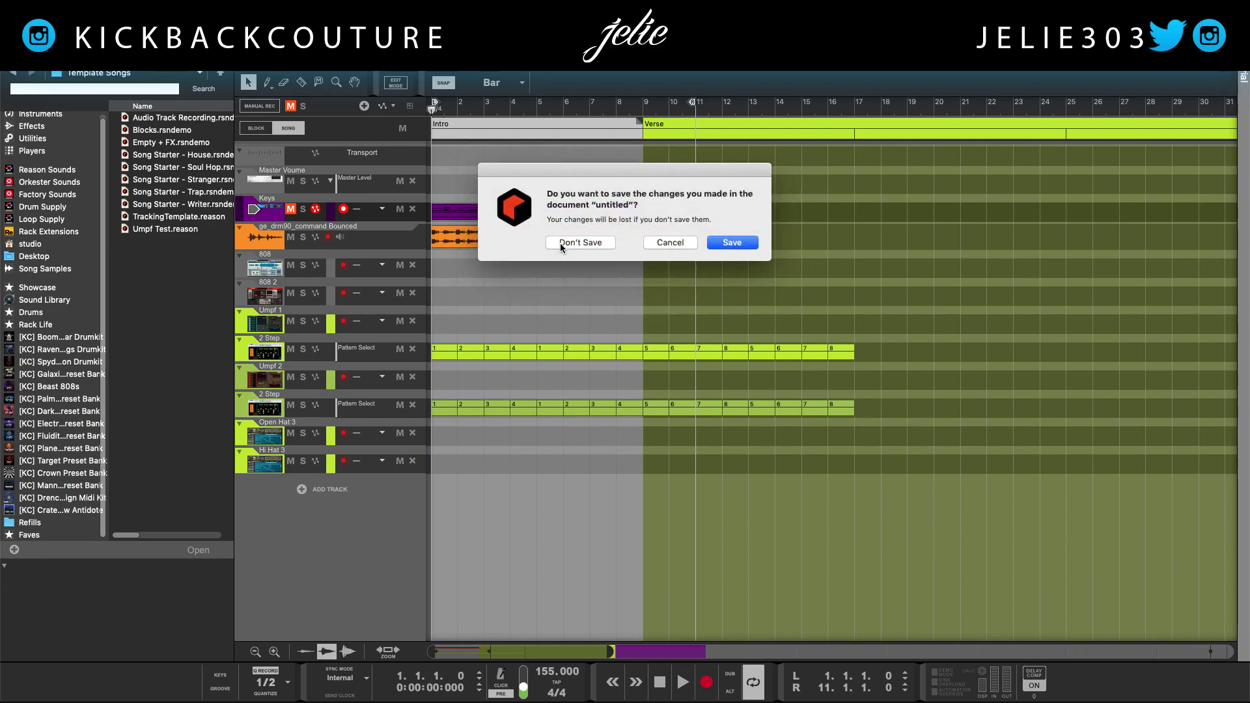
{"action": "left_click", "coordinate": [669, 245]}
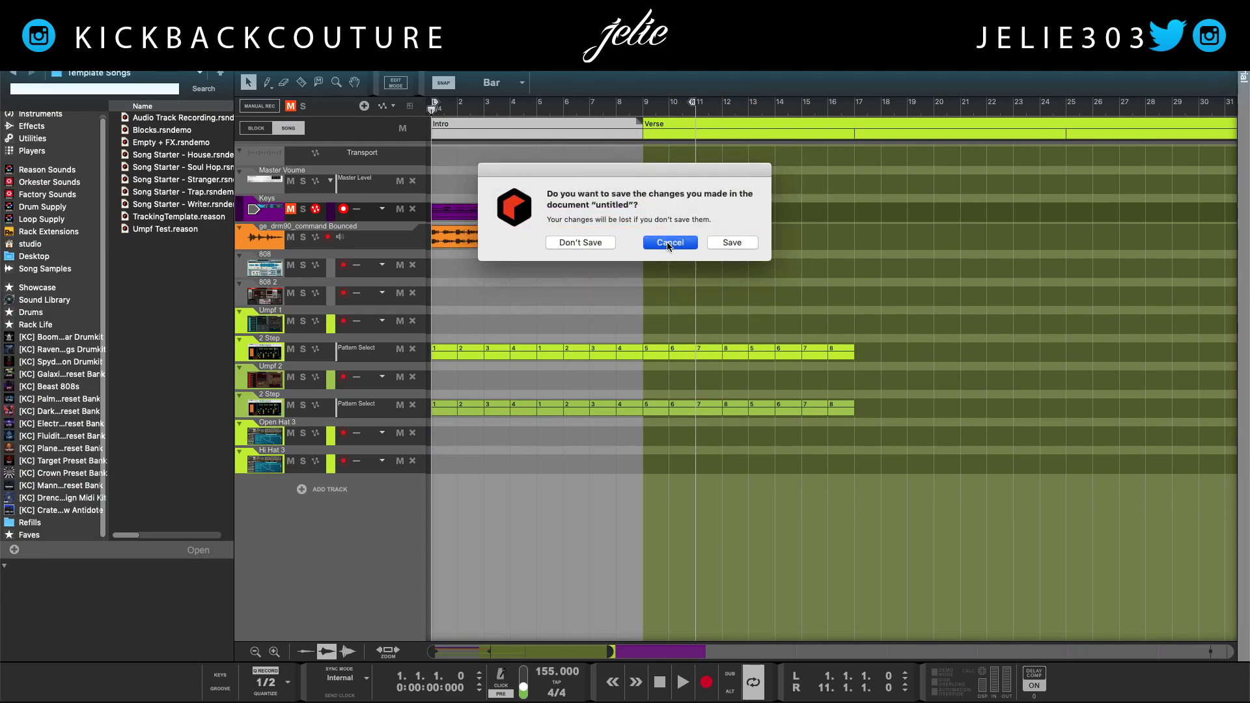
{"action": "left_click", "coordinate": [669, 246]}
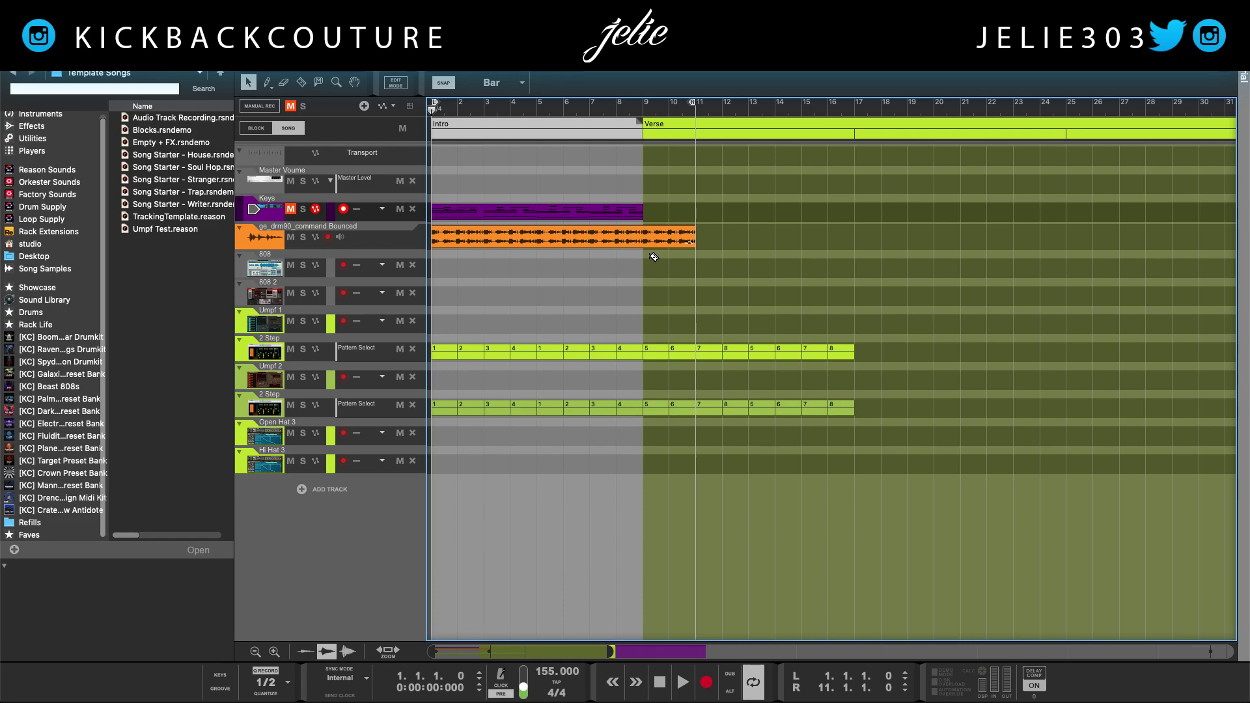
Switch through the Razor and Mute tools and return to the Selection tool
{"action": "key", "text": "r"}
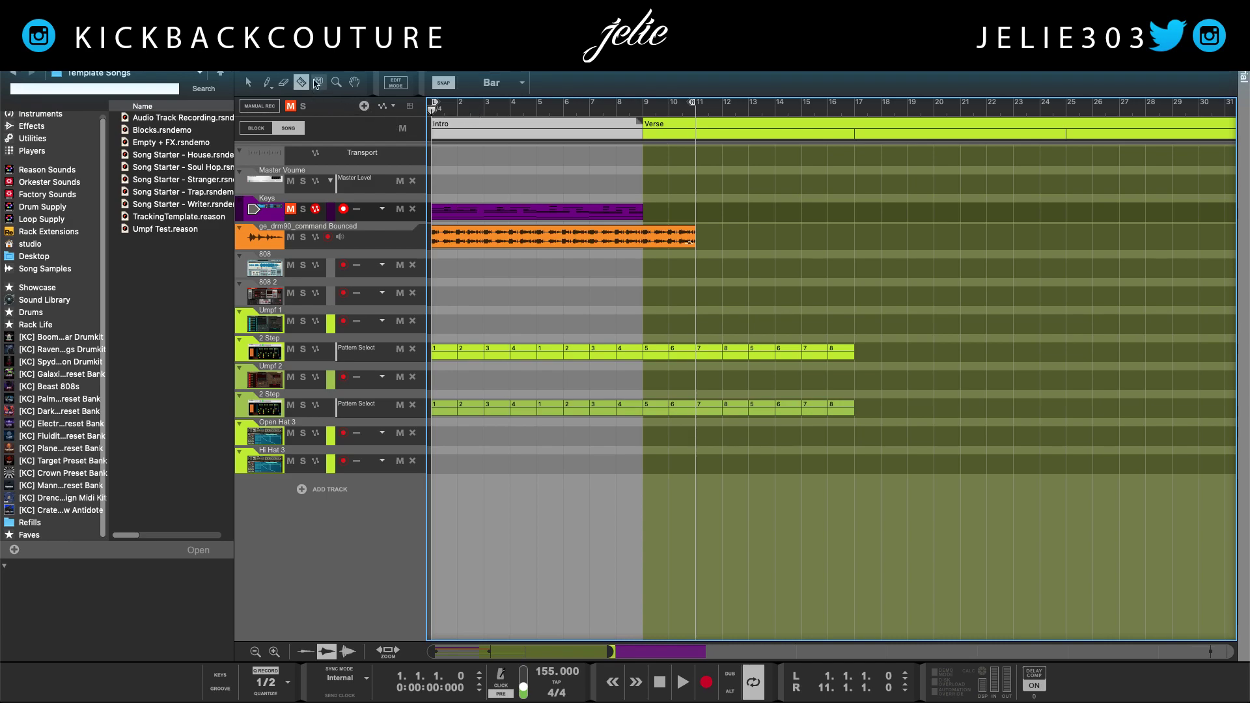
{"action": "key", "text": "t"}
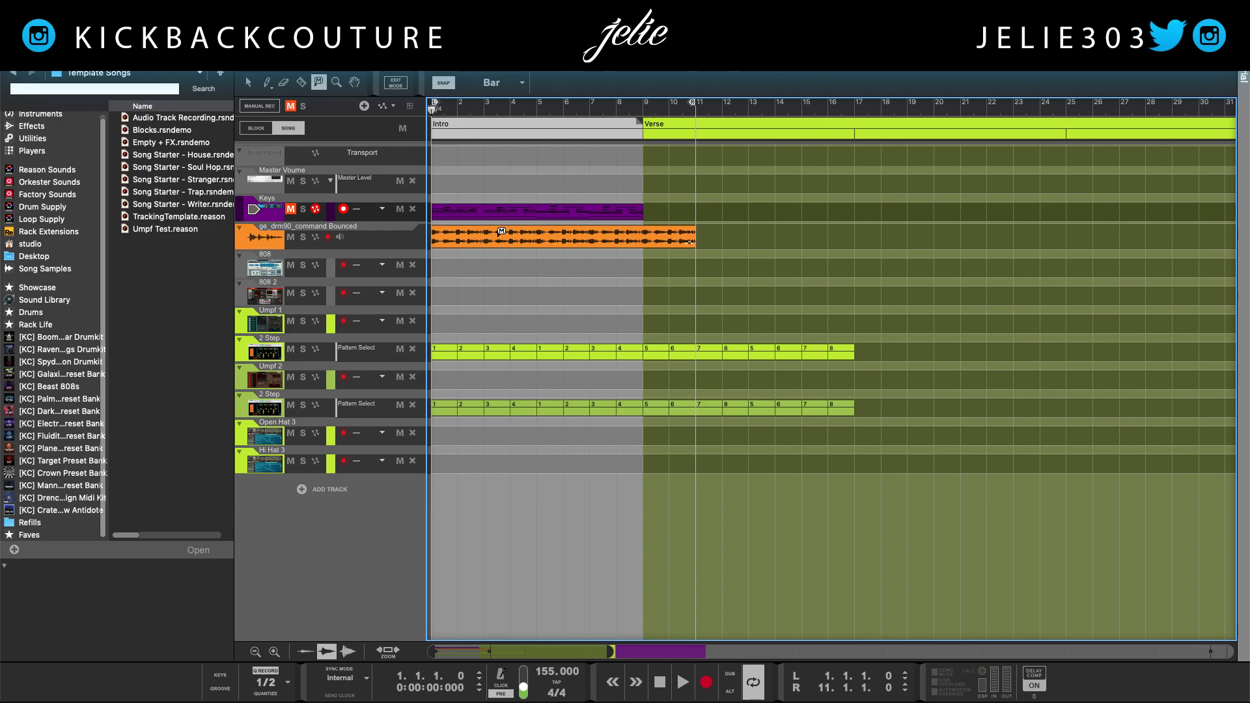
{"action": "key", "text": "q"}
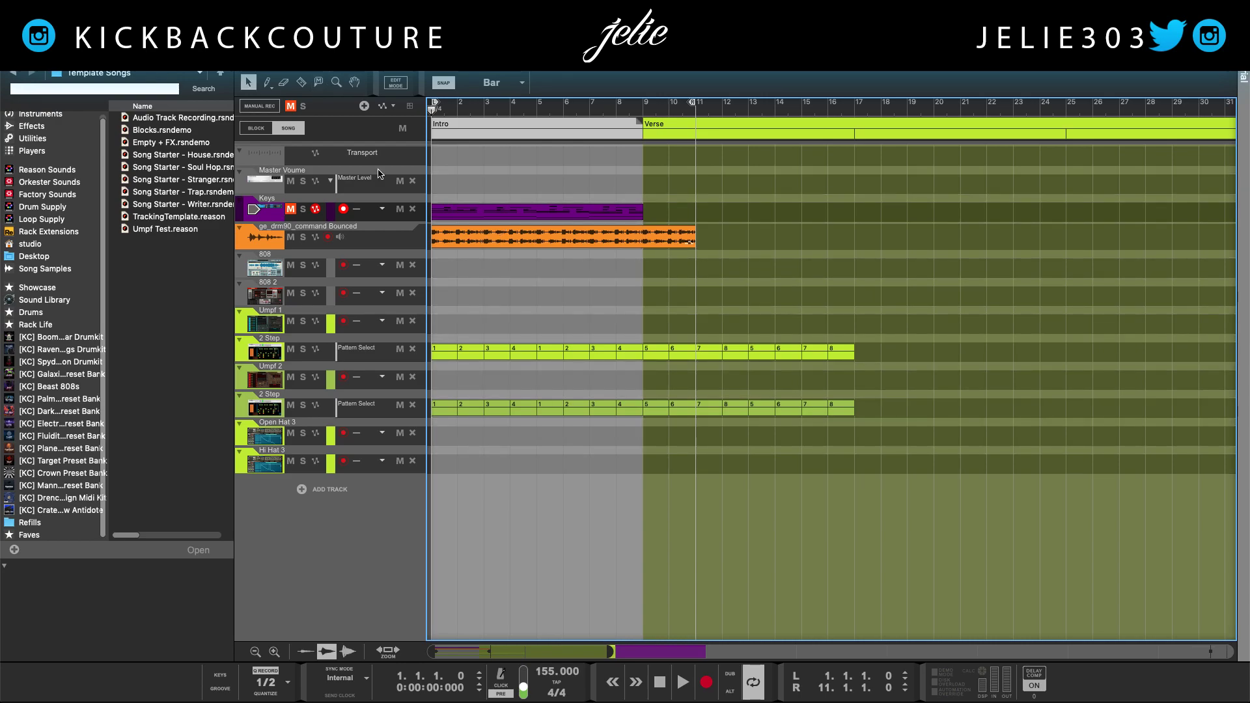
Duplicate the ge_drm90_command Bounced clip directly after itself at bar 11
{"action": "left_click", "coordinate": [459, 246]}
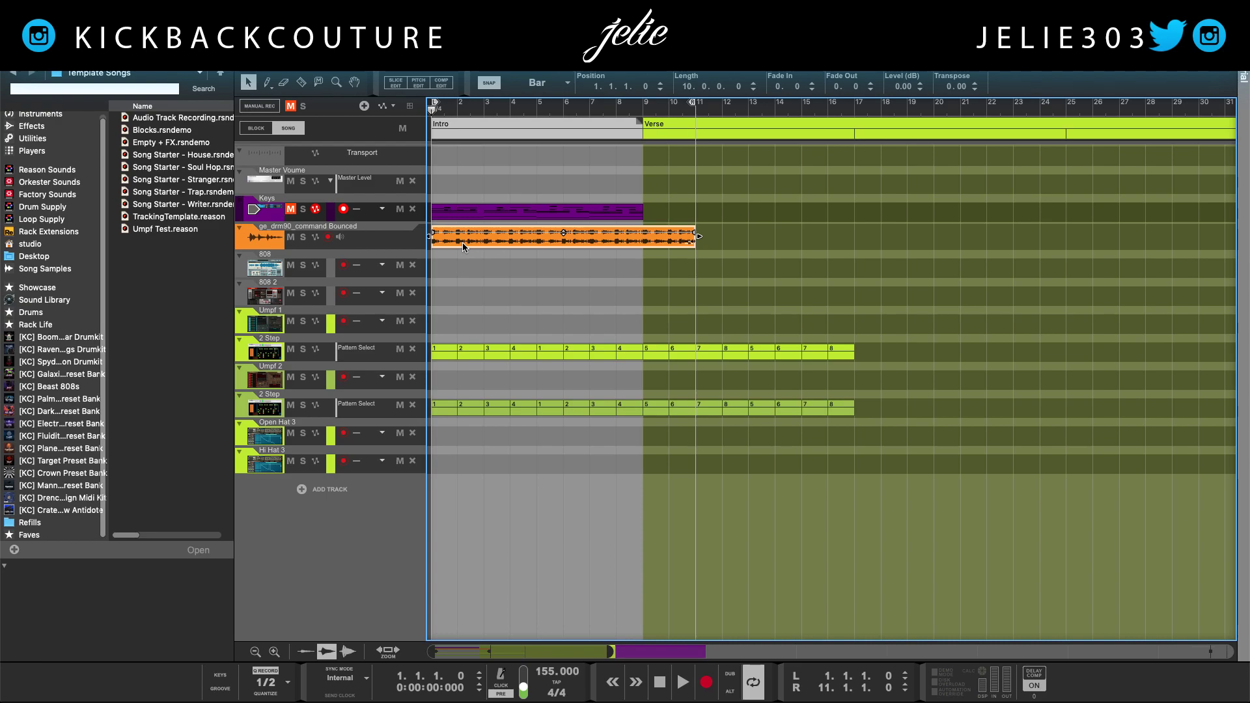
{"action": "key", "text": "super+c"}
{"action": "key", "text": "ctrl+d"}
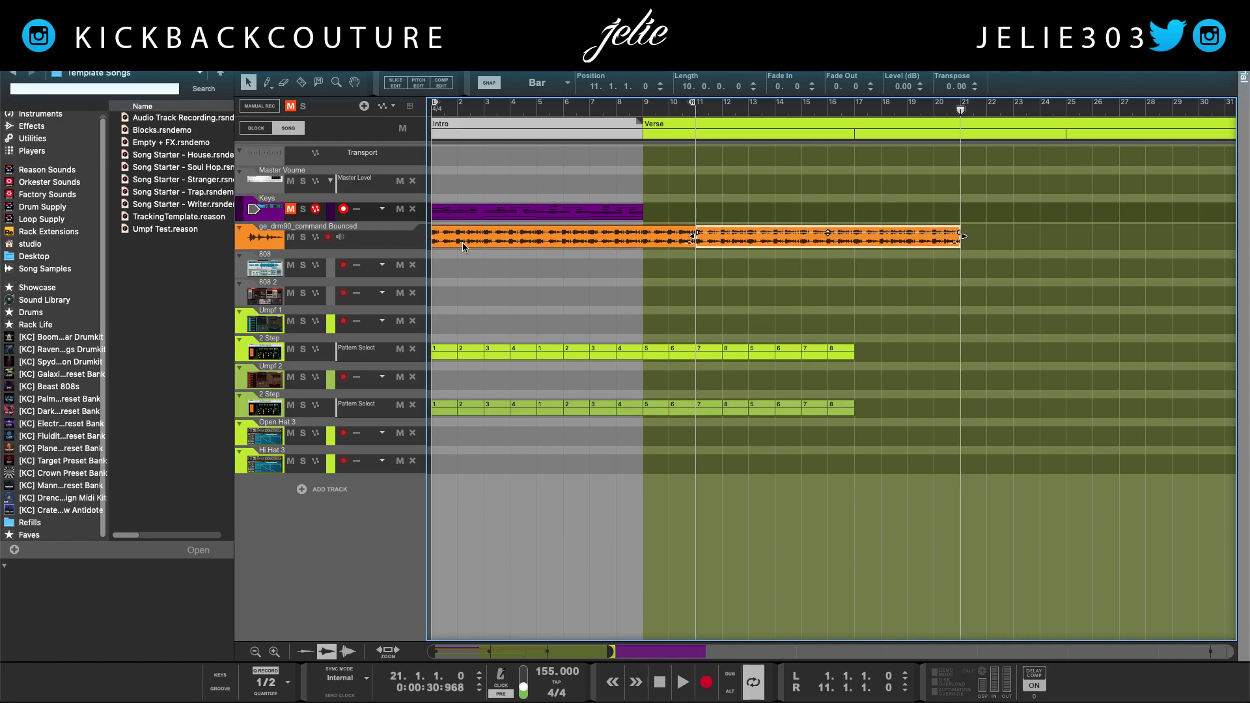
{"action": "left_click", "coordinate": [266, 83]}
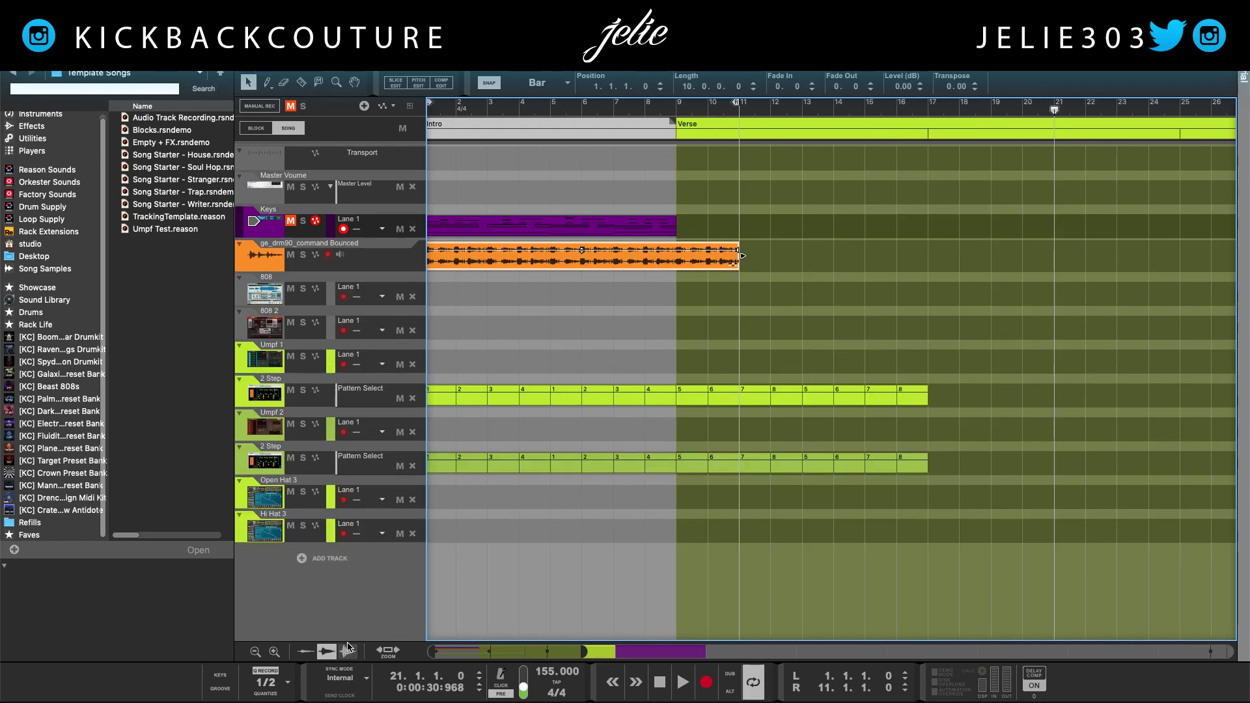
Show the On-screen Piano Keys in Computer Keys mode, try raising the octave, and deselect the audio clip
{"action": "left_click", "coordinate": [220, 675]}
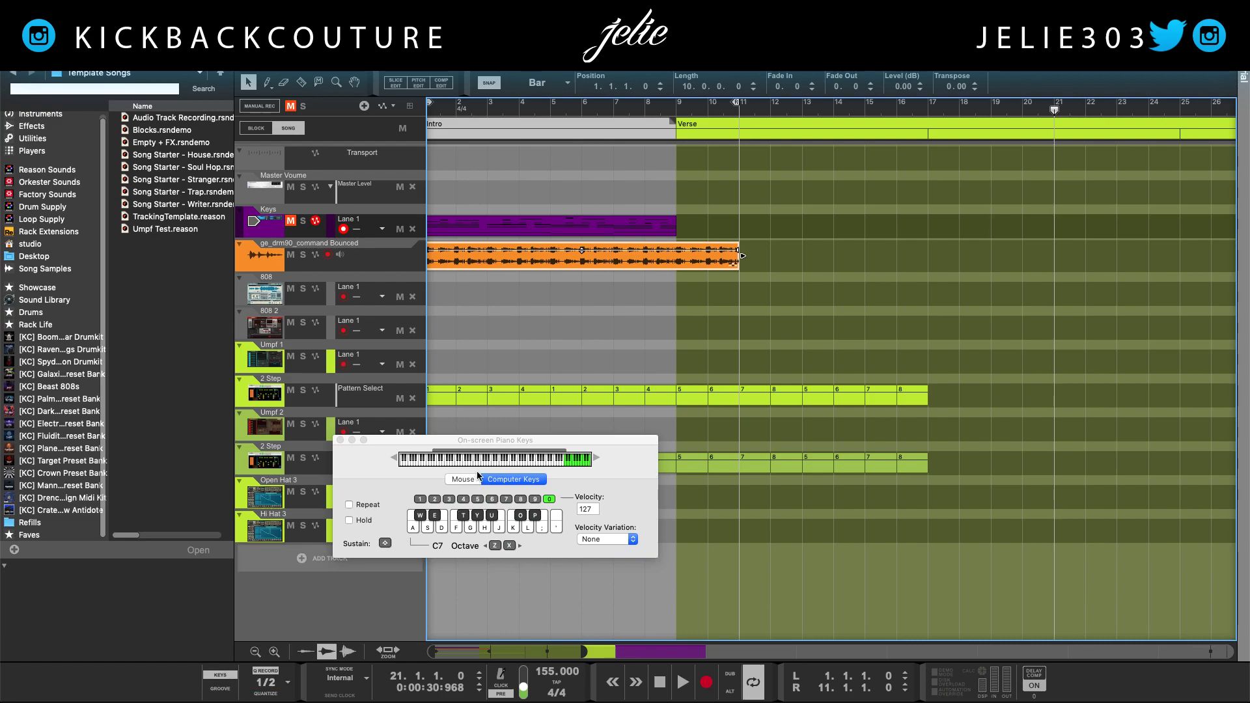
{"action": "key", "text": "x"}
{"action": "key", "text": "x"}
{"action": "key", "text": "x"}
{"action": "key", "text": "x"}
{"action": "key", "text": "x"}
{"action": "key", "text": "x"}
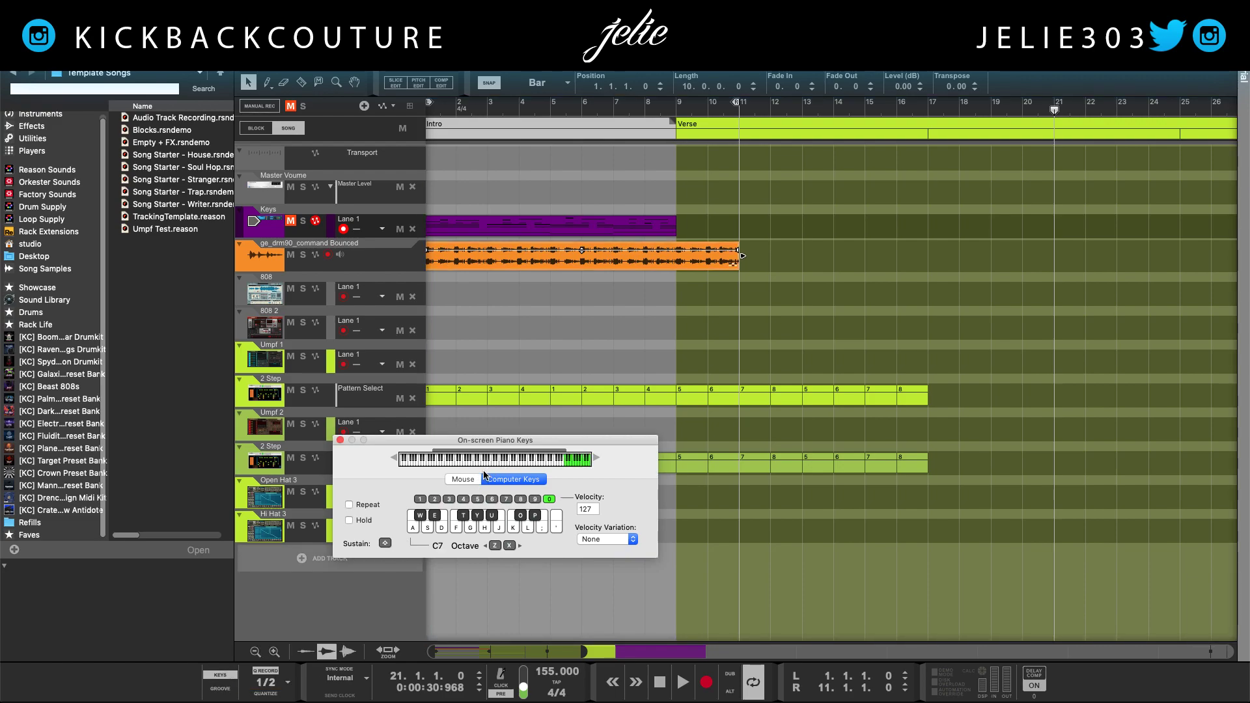
{"action": "left_click", "coordinate": [496, 344]}
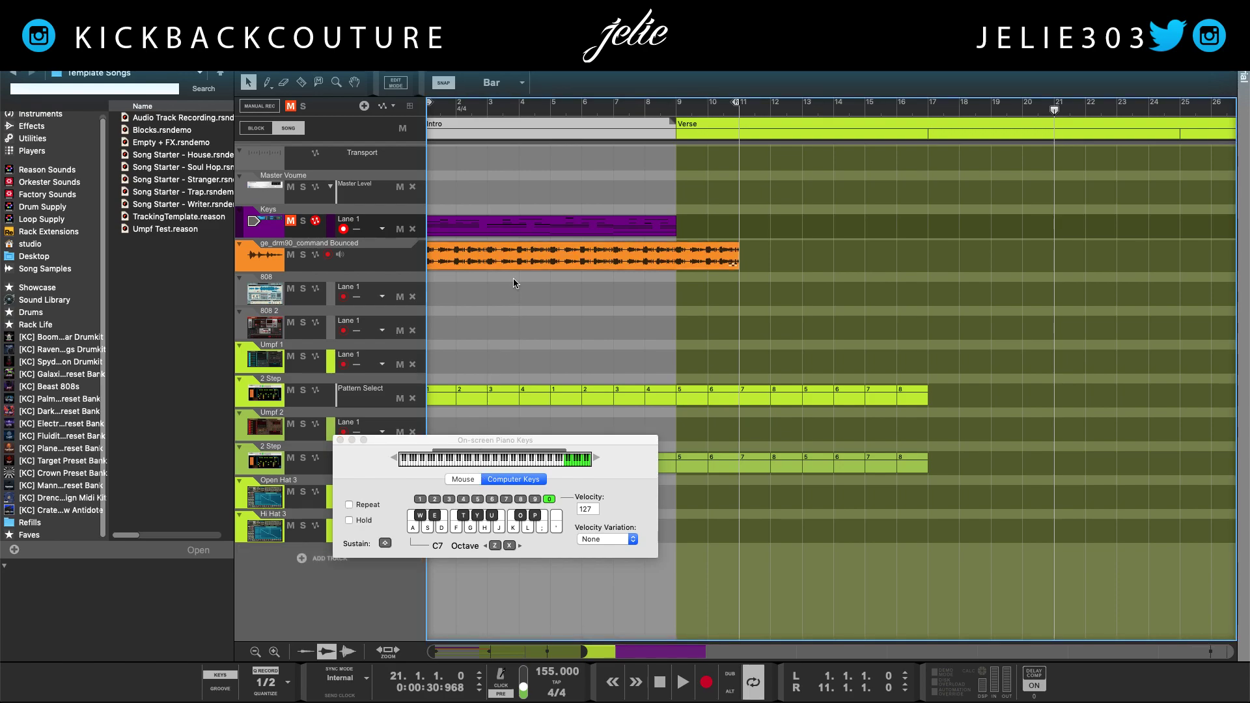
Delete the ge_drm90_command Bounced clip and the pattern 2 clip at bar 2 of the upper 2 Step track
{"action": "left_click", "coordinate": [522, 252]}
{"action": "key", "text": "Delete"}
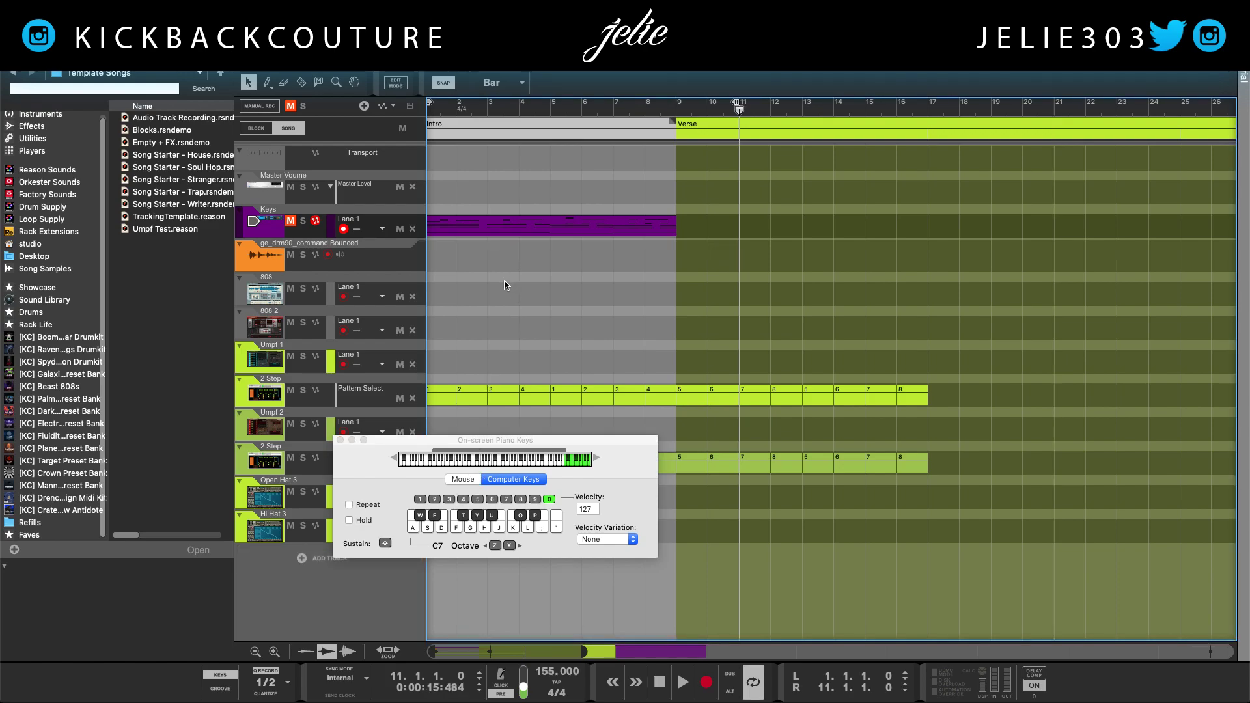
{"action": "left_click", "coordinate": [463, 390]}
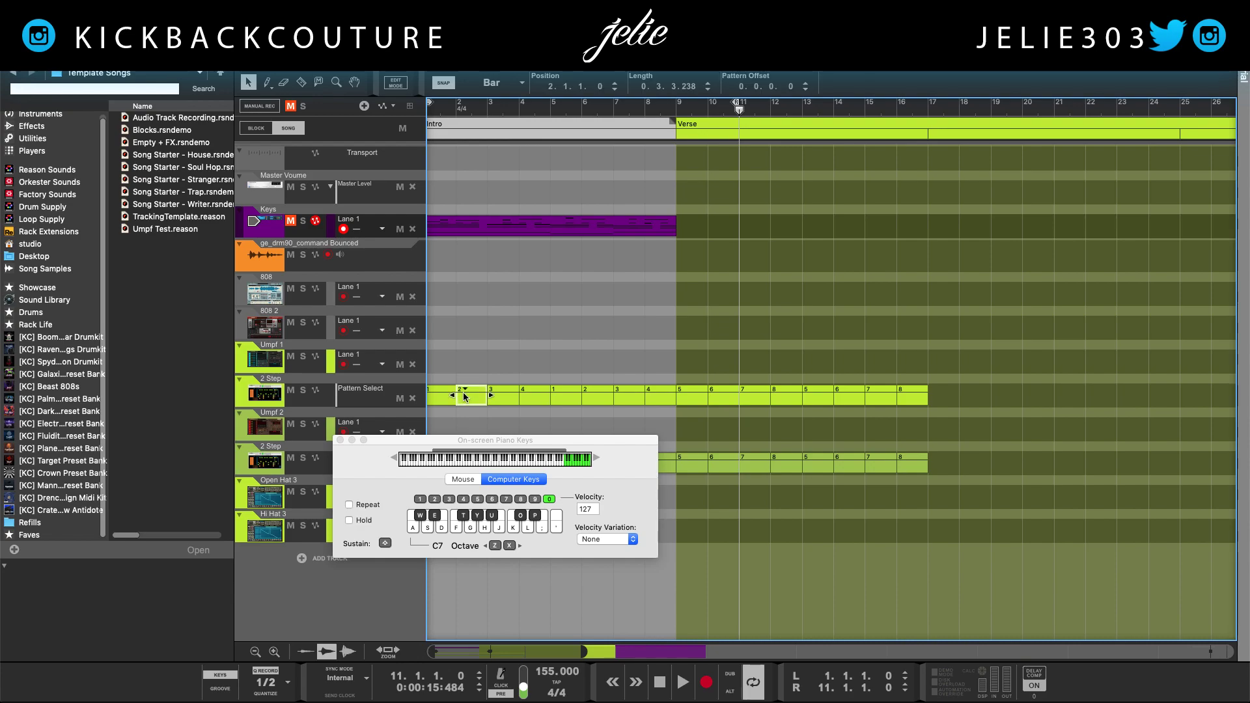
{"action": "key", "text": "Delete"}
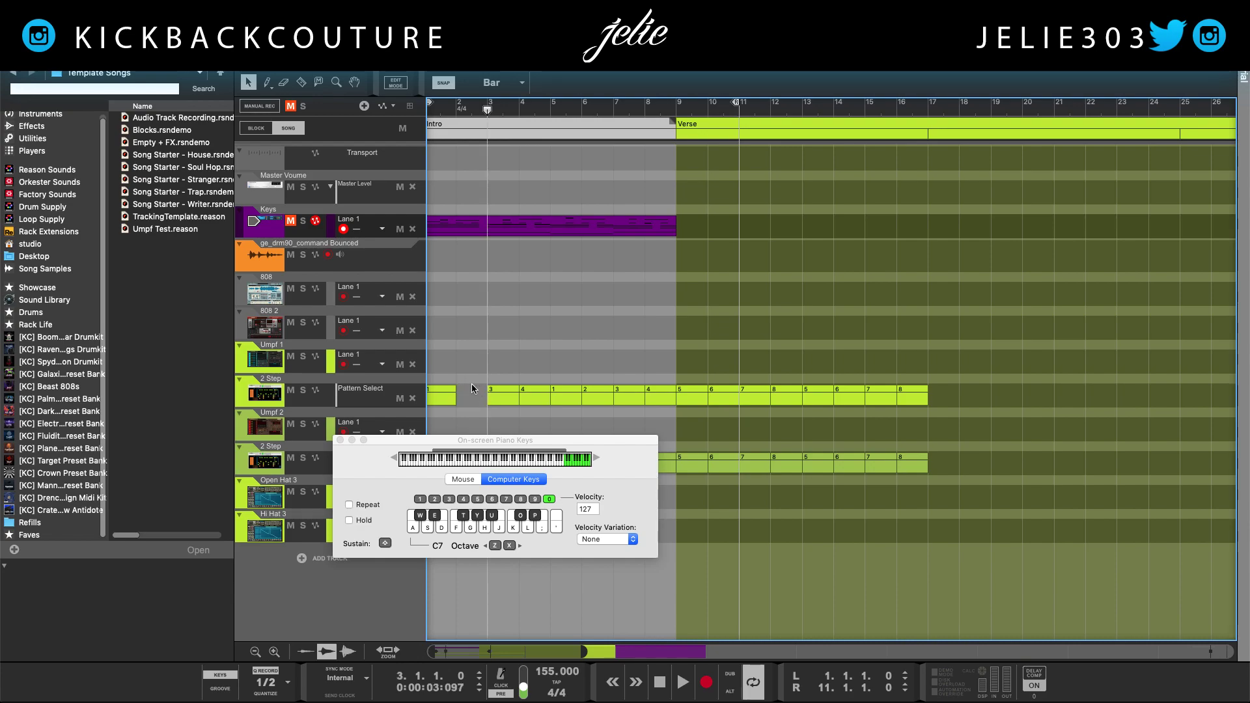
Close the On-screen Piano Keys window and undo both clip deletions
{"action": "key", "text": "F4"}
{"action": "key", "text": "ctrl+z"}
{"action": "key", "text": "ctrl+z"}
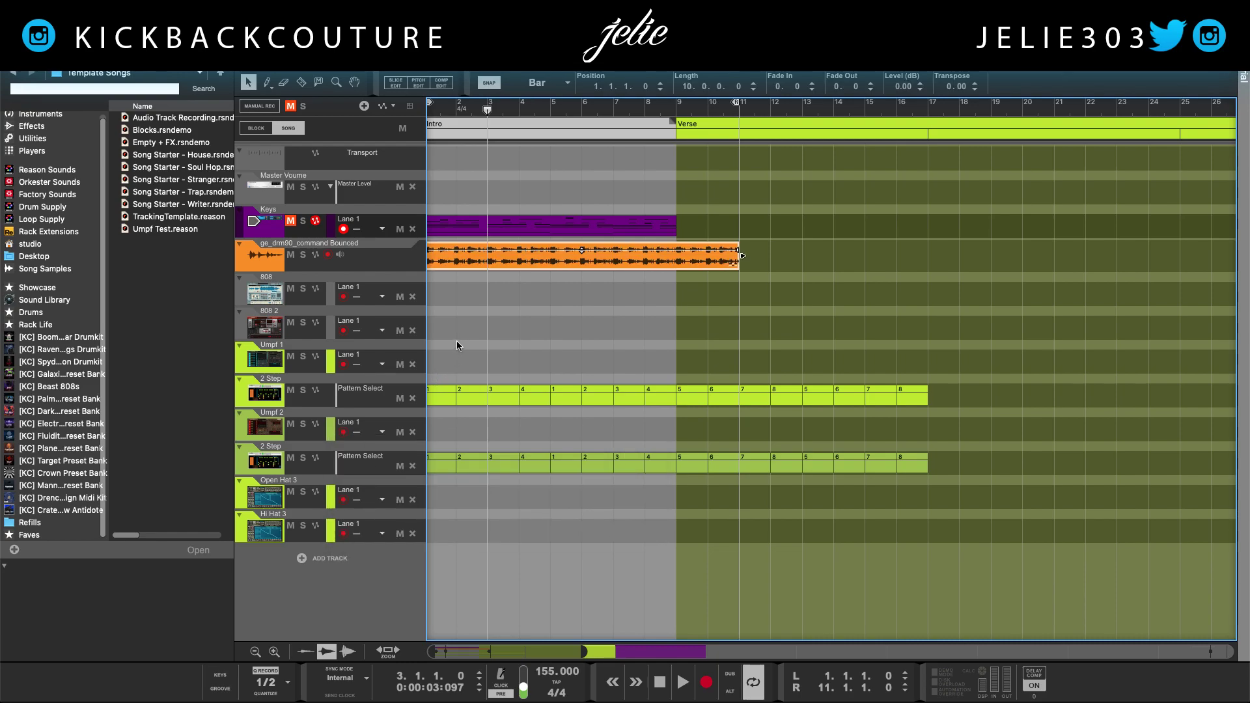
Zoom in closely on the ge_drm90_command Bounced clip's waveform with the Magnifying Glass tool
{"action": "key", "text": "y"}
{"action": "left_click", "coordinate": [523, 262]}
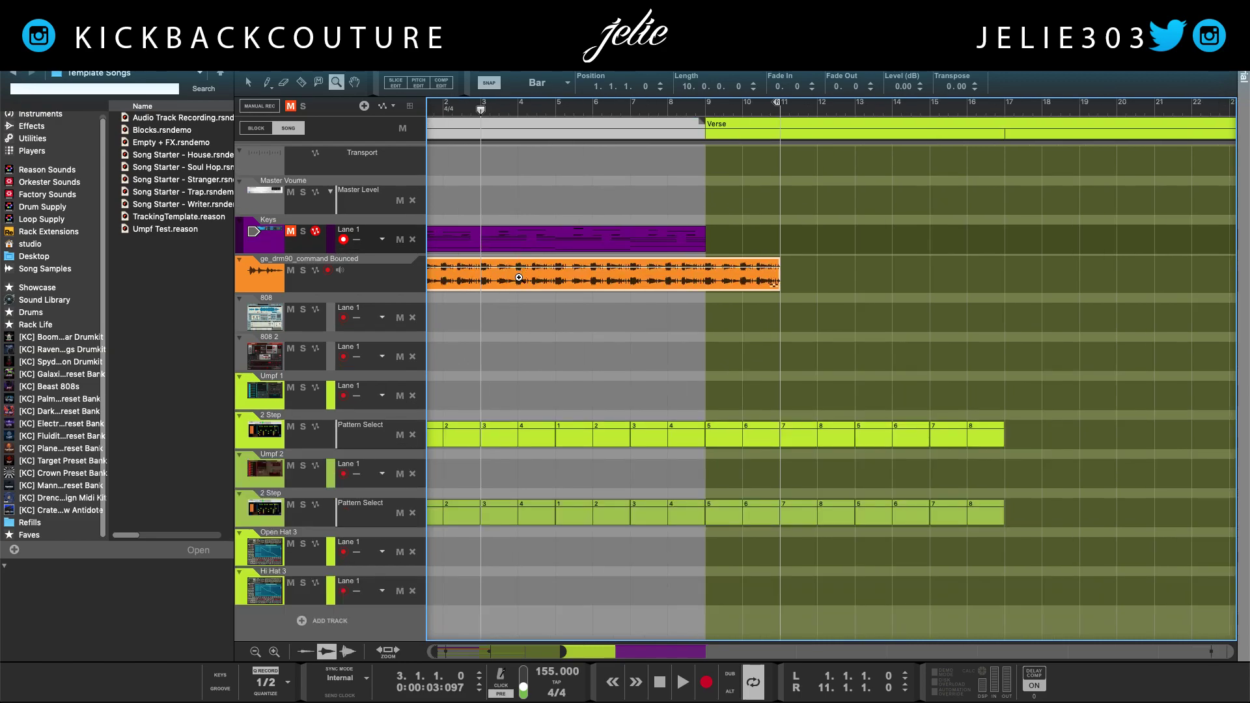
{"action": "left_click", "coordinate": [519, 278]}
{"action": "left_click", "coordinate": [519, 278]}
{"action": "left_click", "coordinate": [519, 278]}
{"action": "left_click", "coordinate": [519, 278]}
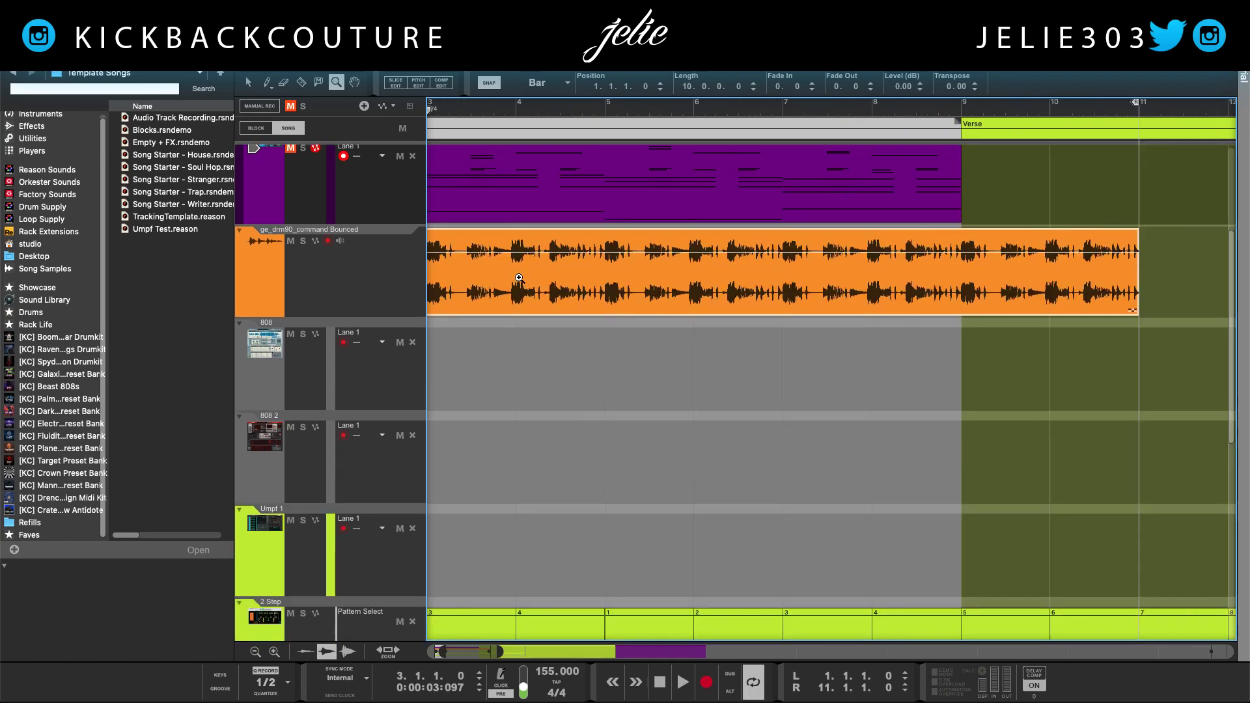
{"action": "left_click", "coordinate": [519, 278]}
{"action": "left_click", "coordinate": [519, 278]}
{"action": "left_click", "coordinate": [519, 278]}
{"action": "left_click", "coordinate": [519, 278]}
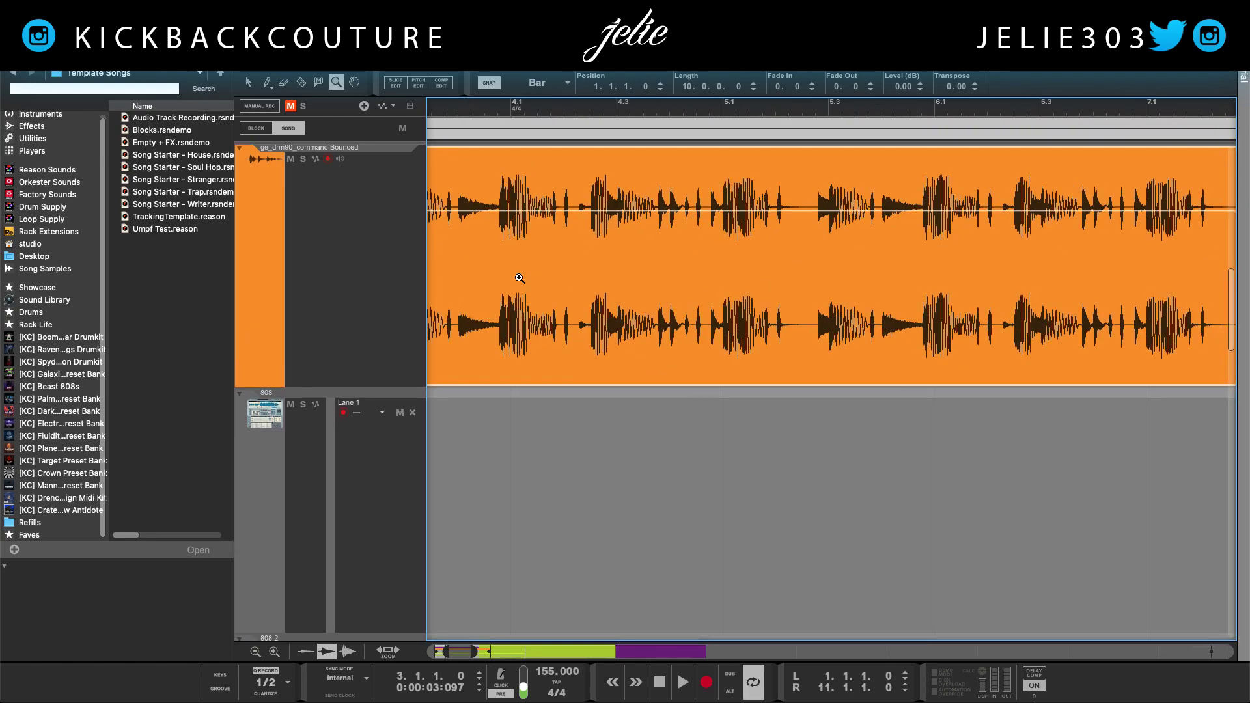
{"action": "left_click", "coordinate": [519, 278]}
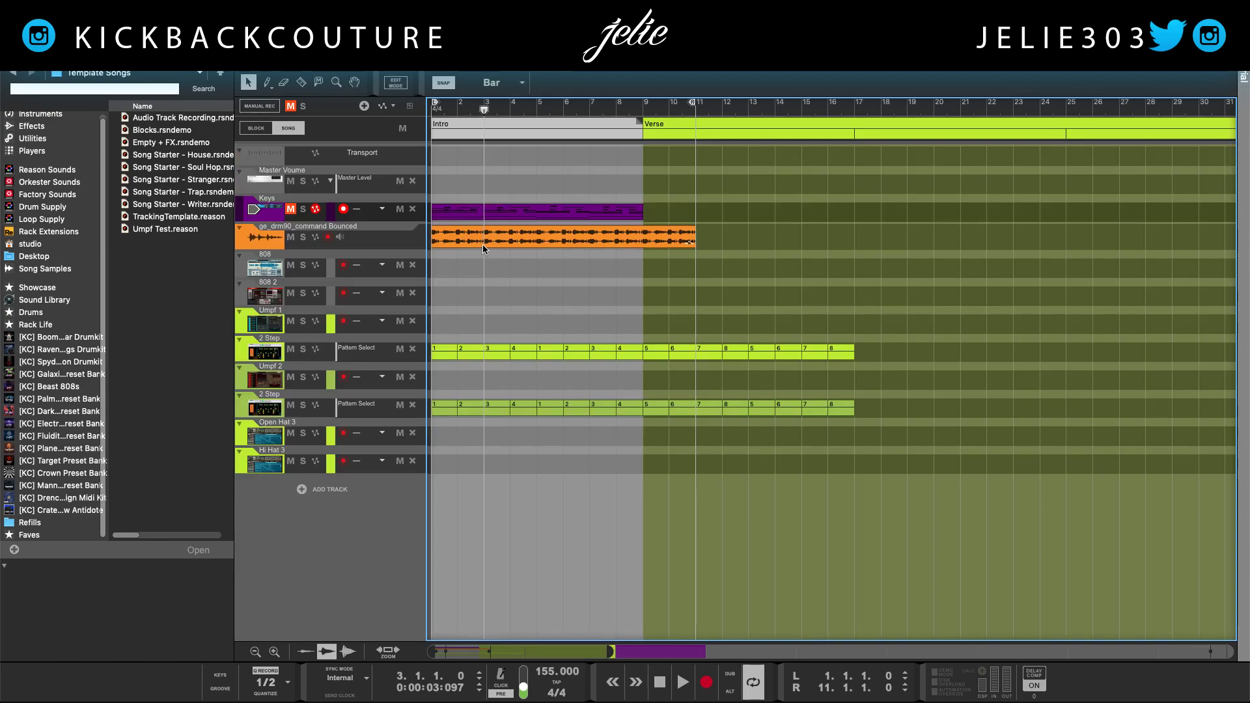
Delete the ge_drm90_command Bounced clip and draw empty clips with the Pencil tool over bars 1–2, bar 4 and bar 6
{"action": "left_click", "coordinate": [484, 244]}
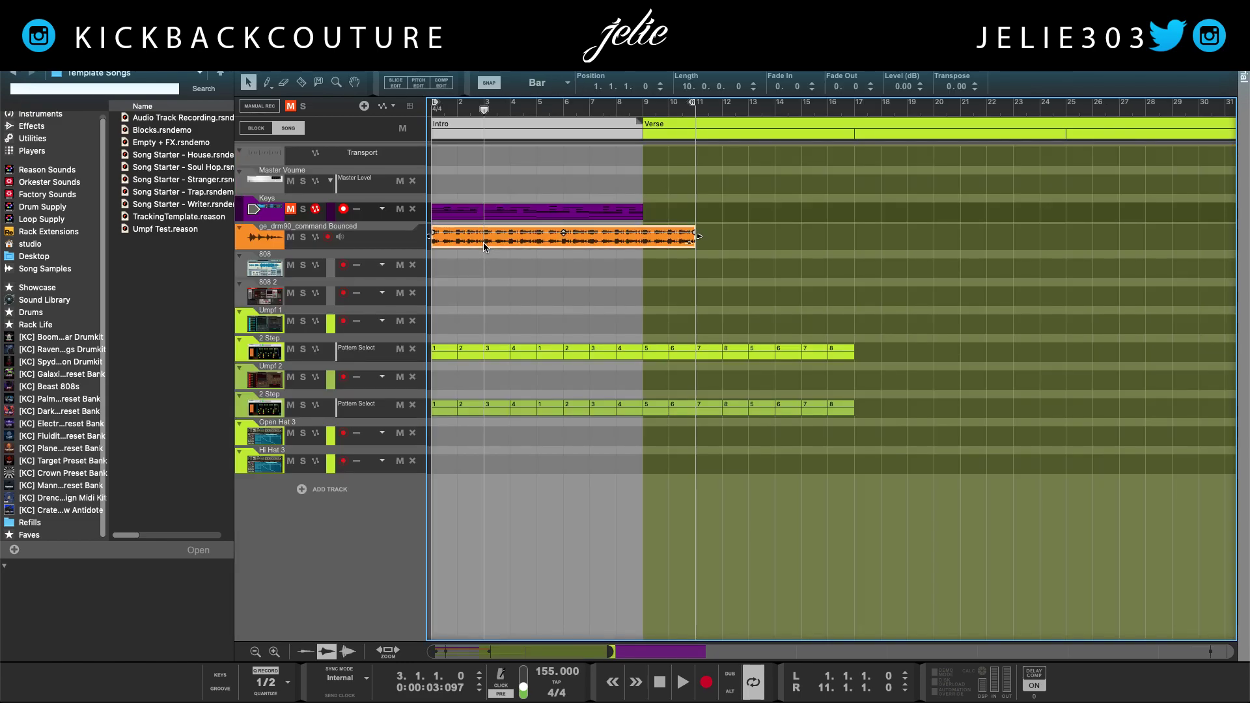
{"action": "key", "text": "Delete"}
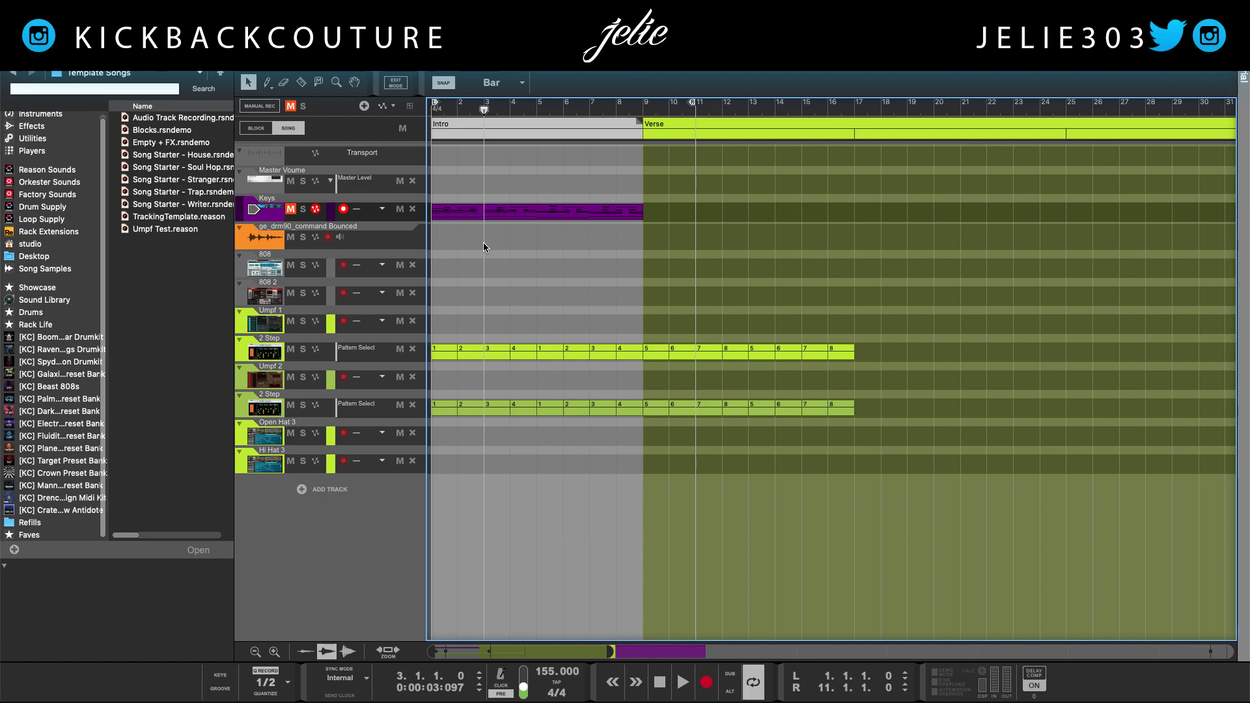
{"action": "left_click", "coordinate": [267, 82]}
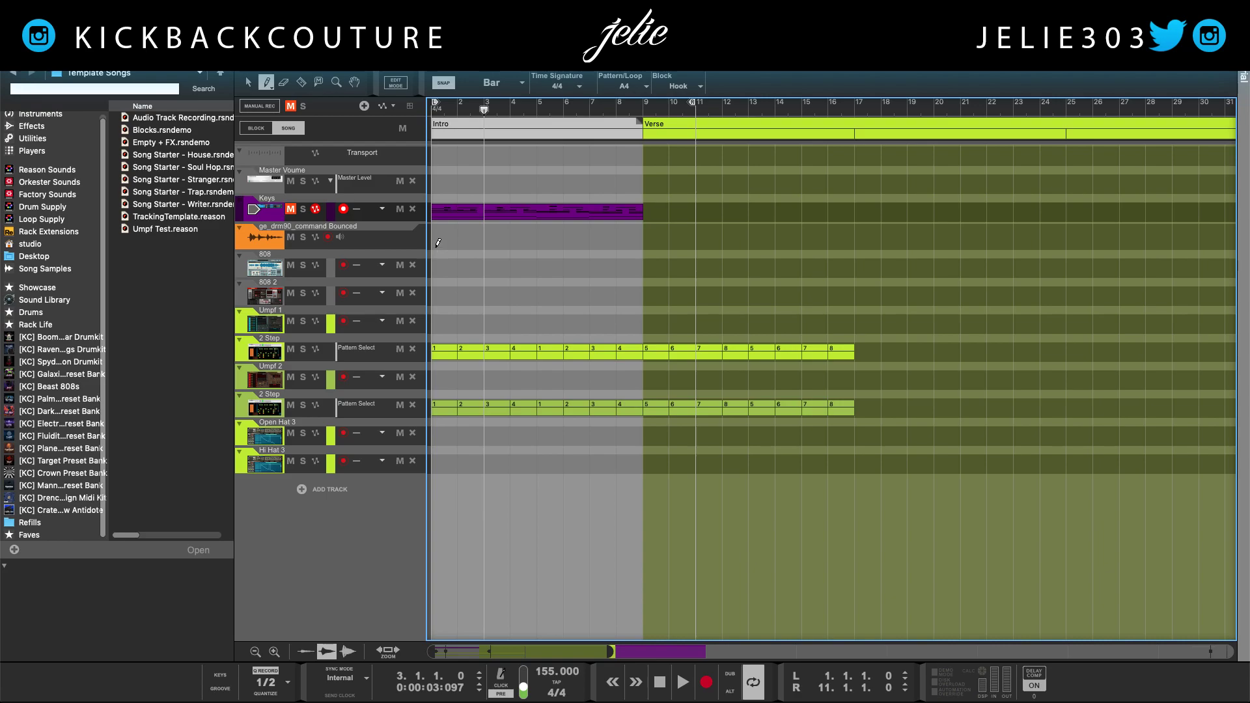
{"action": "left_click_drag", "start_coordinate": [437, 243], "coordinate": [482, 238]}
{"action": "left_click", "coordinate": [531, 237]}
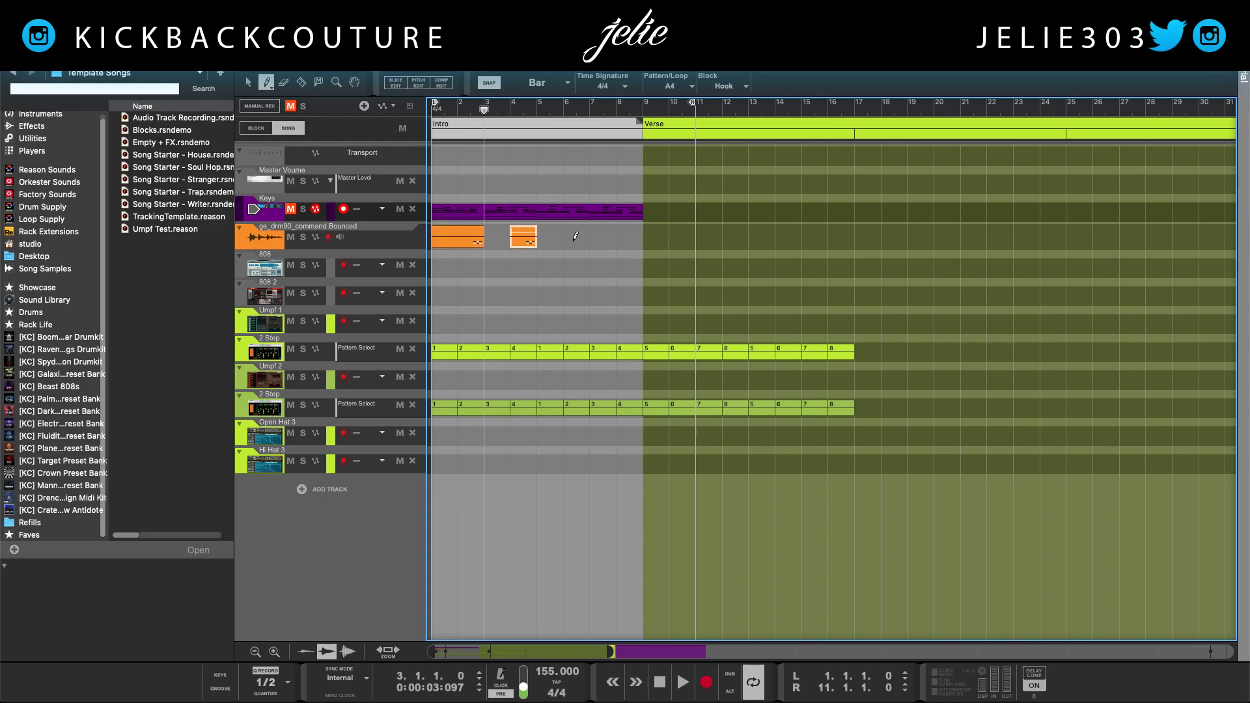
{"action": "left_click", "coordinate": [576, 236]}
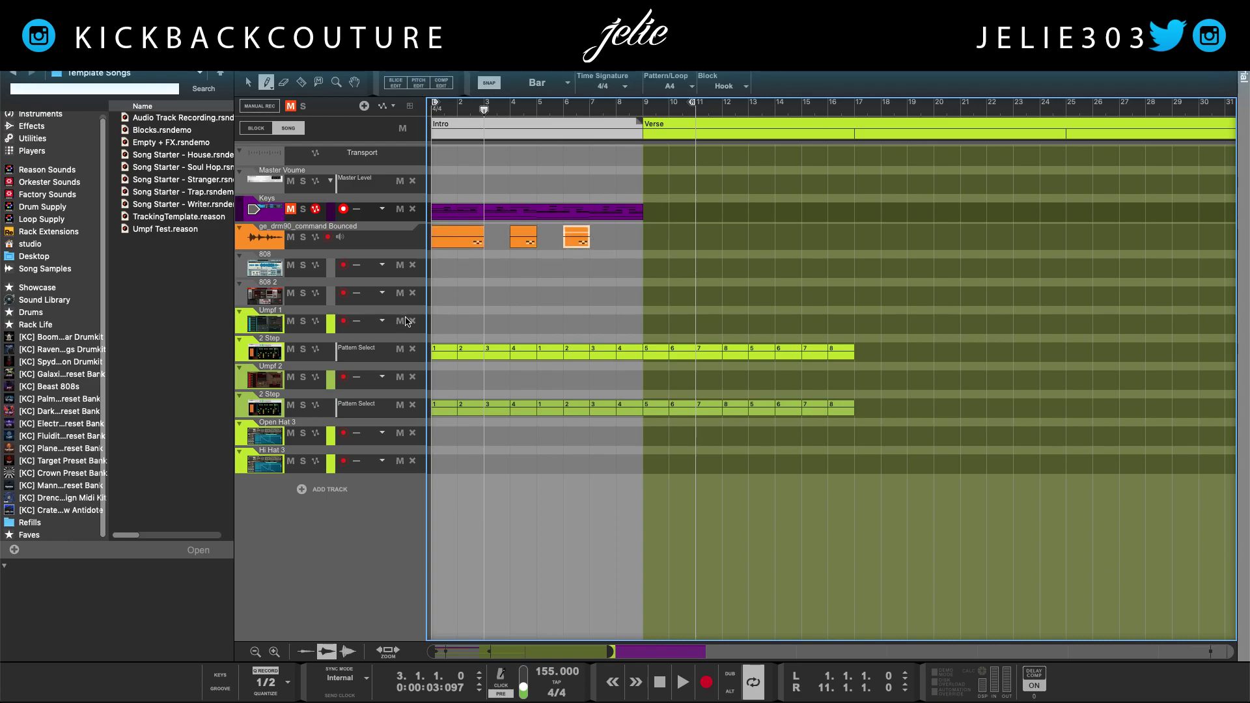
Undo drawing the clips at bars 4 and 6, and redo both
{"action": "left_click", "coordinate": [114, 7]}
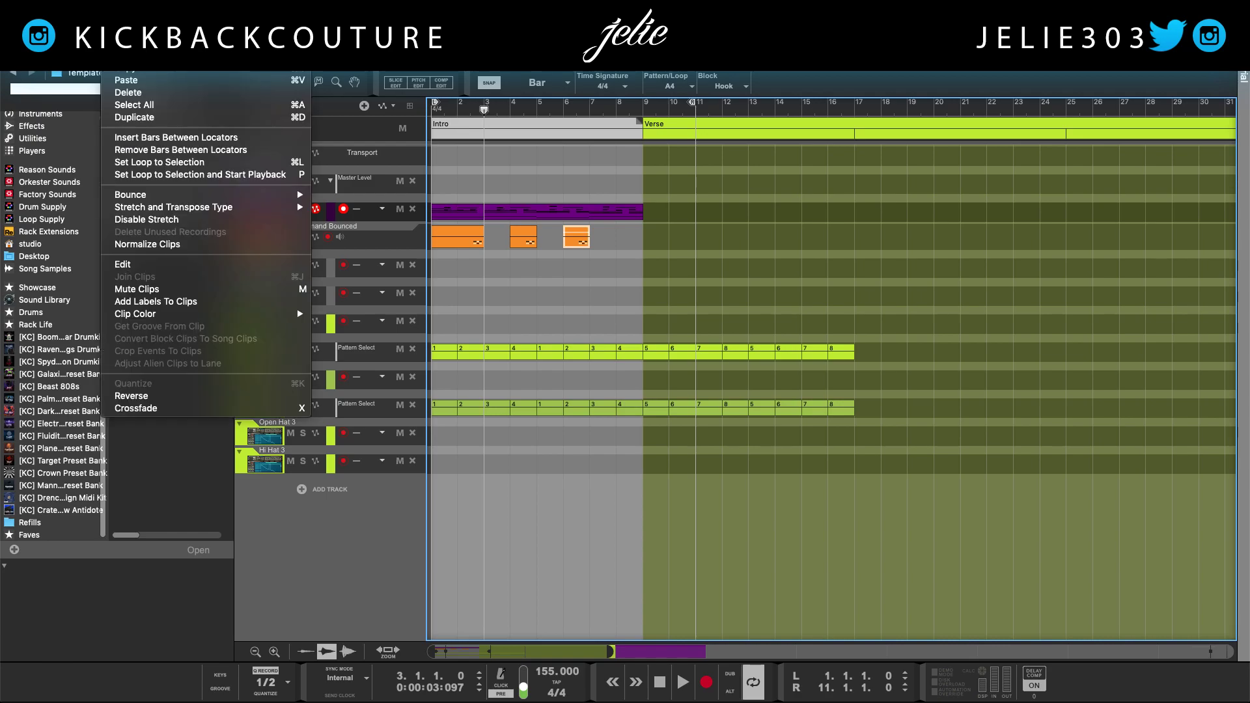
{"action": "left_click", "coordinate": [126, 22]}
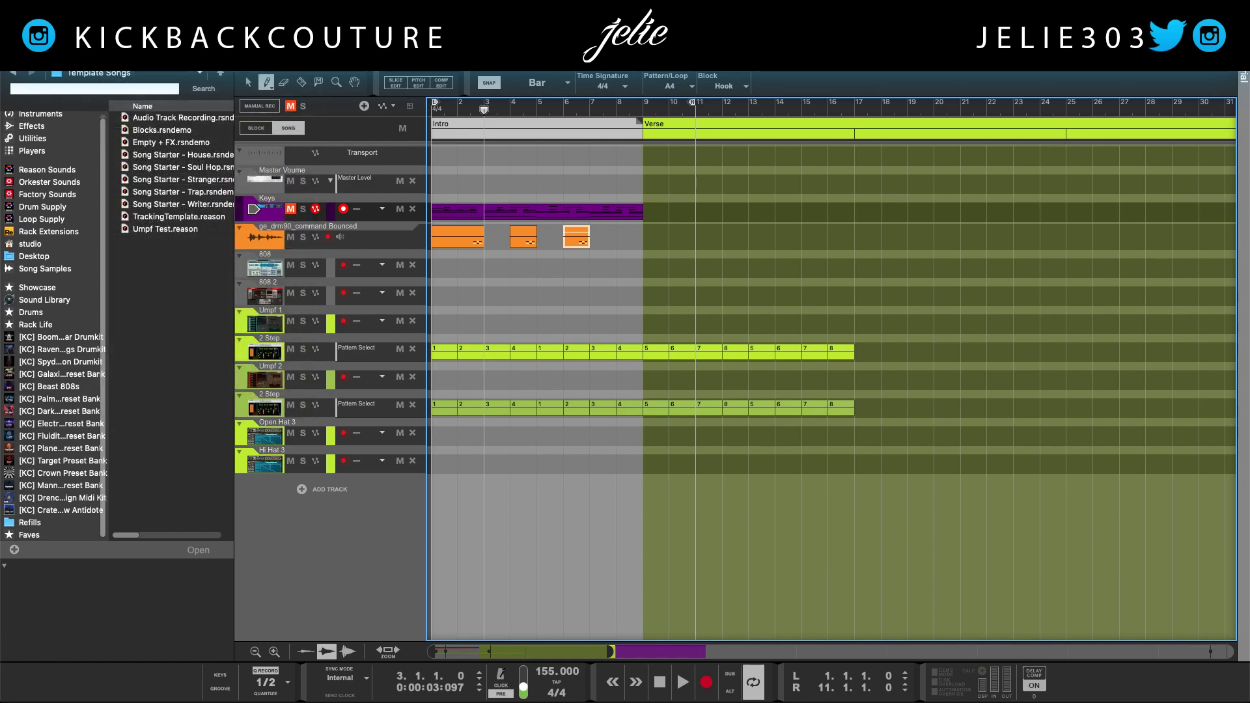
{"action": "left_click", "coordinate": [114, 7]}
{"action": "left_click", "coordinate": [126, 23]}
{"action": "key", "text": "Escape"}
{"action": "key", "text": "Delete"}
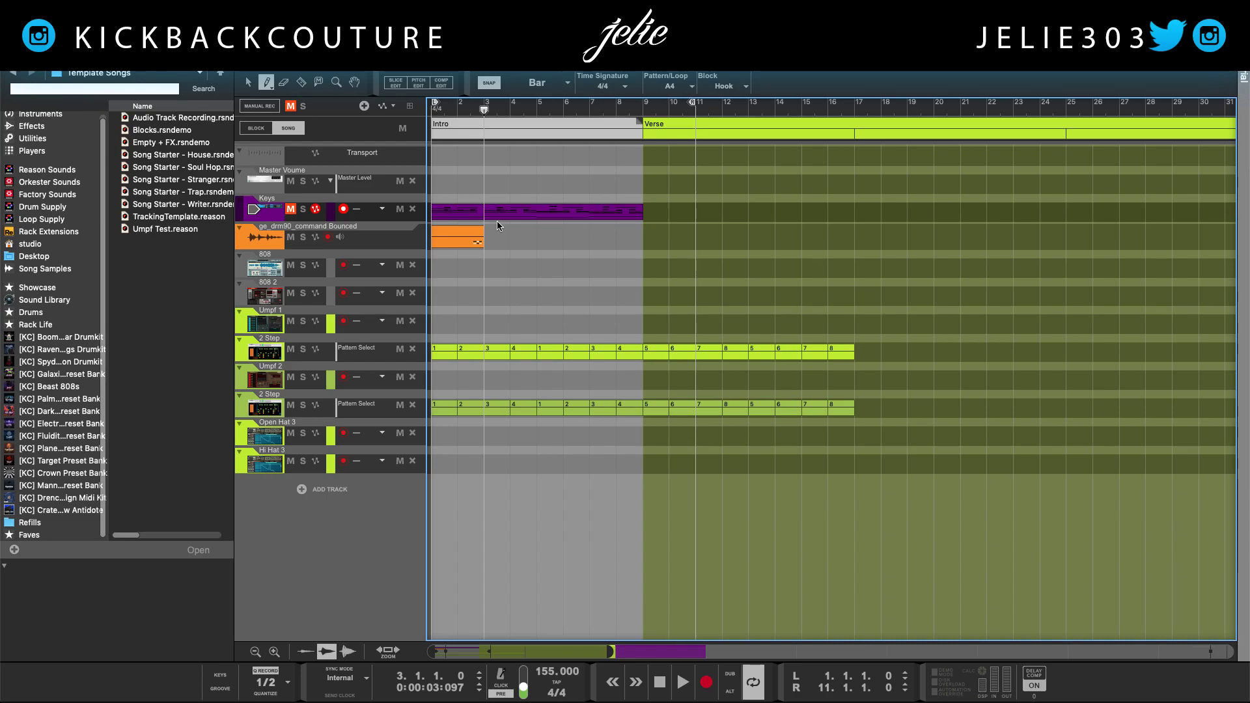
{"action": "key", "text": "super+z"}
{"action": "key", "text": "super+z"}
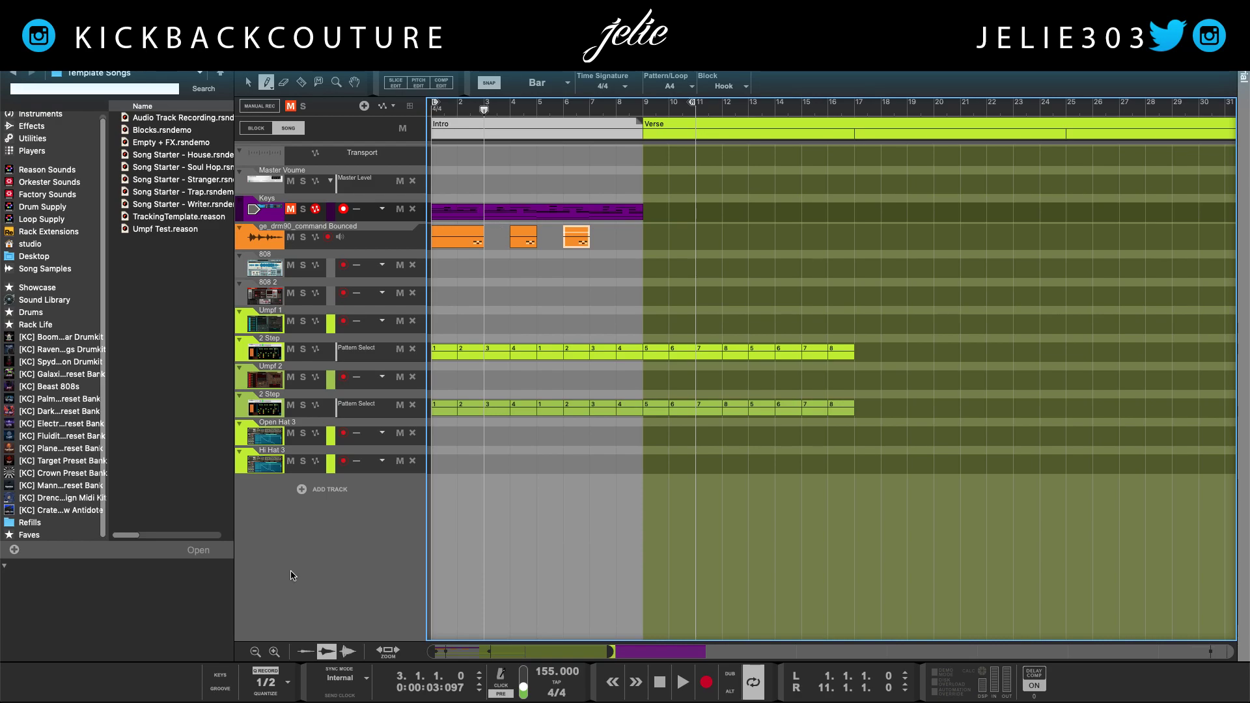
Toggle the zoom between the selected bar 6 clip and the whole song, and switch to the Selection tool
{"action": "key", "text": "z"}
{"action": "key", "text": "z"}
{"action": "key", "text": "z"}
{"action": "key", "text": "z"}
{"action": "key", "text": "z"}
{"action": "key", "text": "z"}
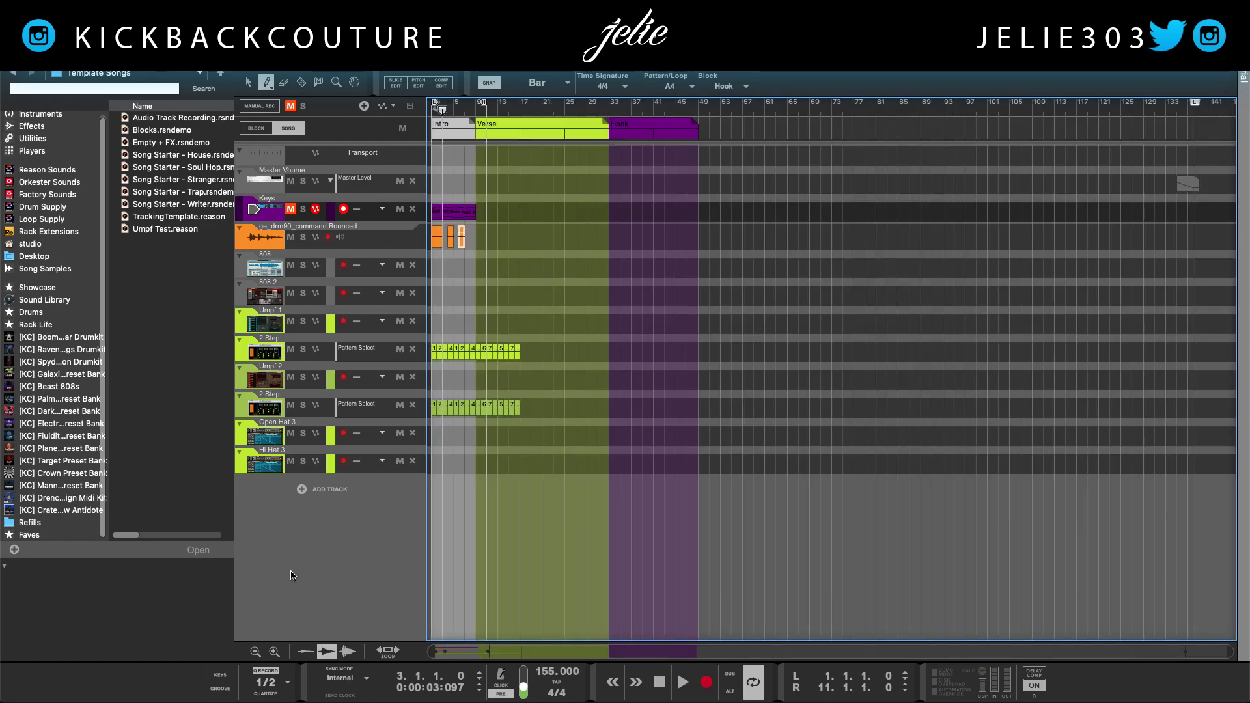
{"action": "key", "text": "z"}
{"action": "key", "text": "z"}
{"action": "key", "text": "z"}
{"action": "key", "text": "z"}
{"action": "key", "text": "q"}
Zoom to the Keys clip, select the pattern 1 clip at bar 1 of the upper 2 Step track, and zoom out to the whole song
{"action": "key", "text": "z"}
{"action": "key", "text": "z"}
{"action": "key", "text": "z"}
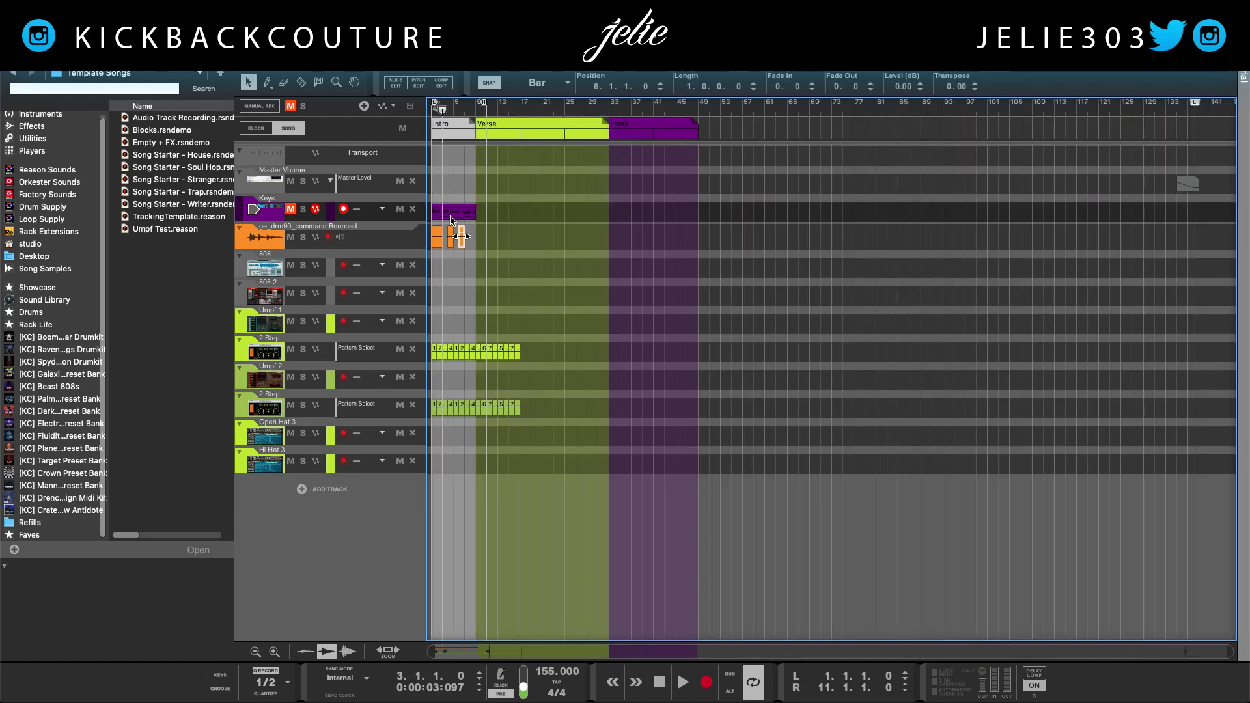
{"action": "left_click", "coordinate": [455, 216]}
{"action": "key", "text": "z"}
{"action": "key", "text": "z"}
{"action": "key", "text": "super+plus"}
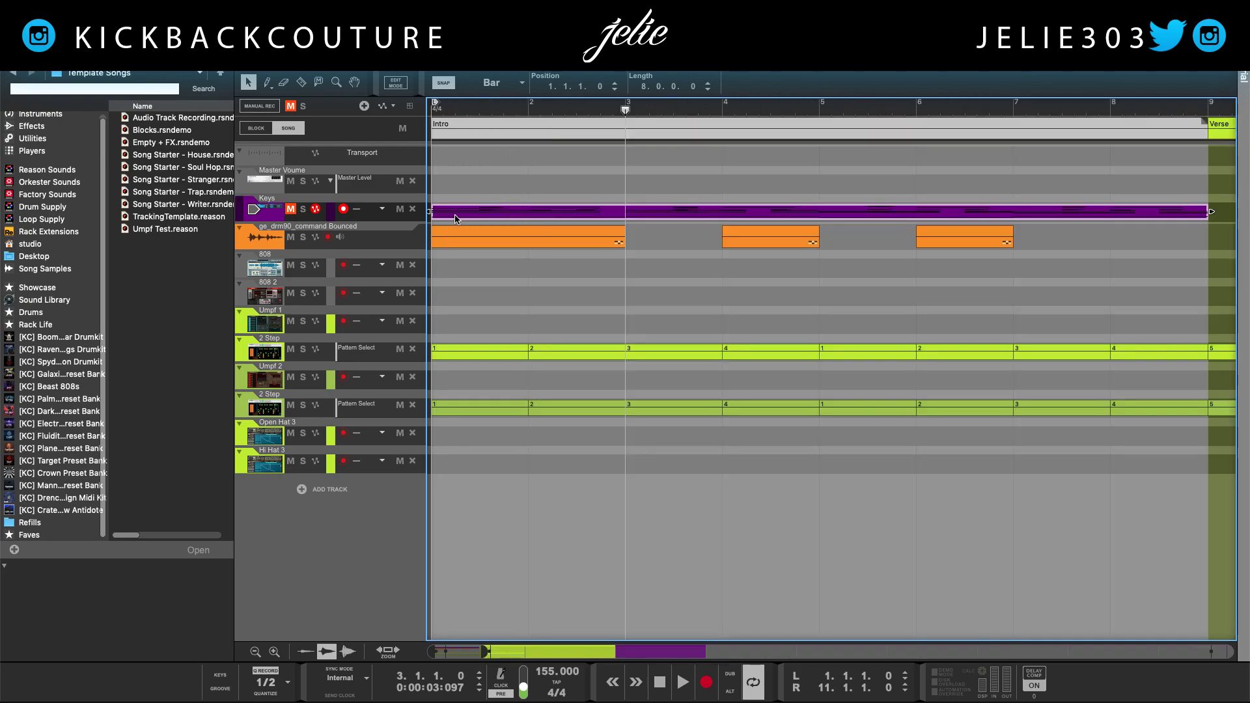
{"action": "left_click", "coordinate": [483, 352]}
{"action": "key", "text": "super+minus"}
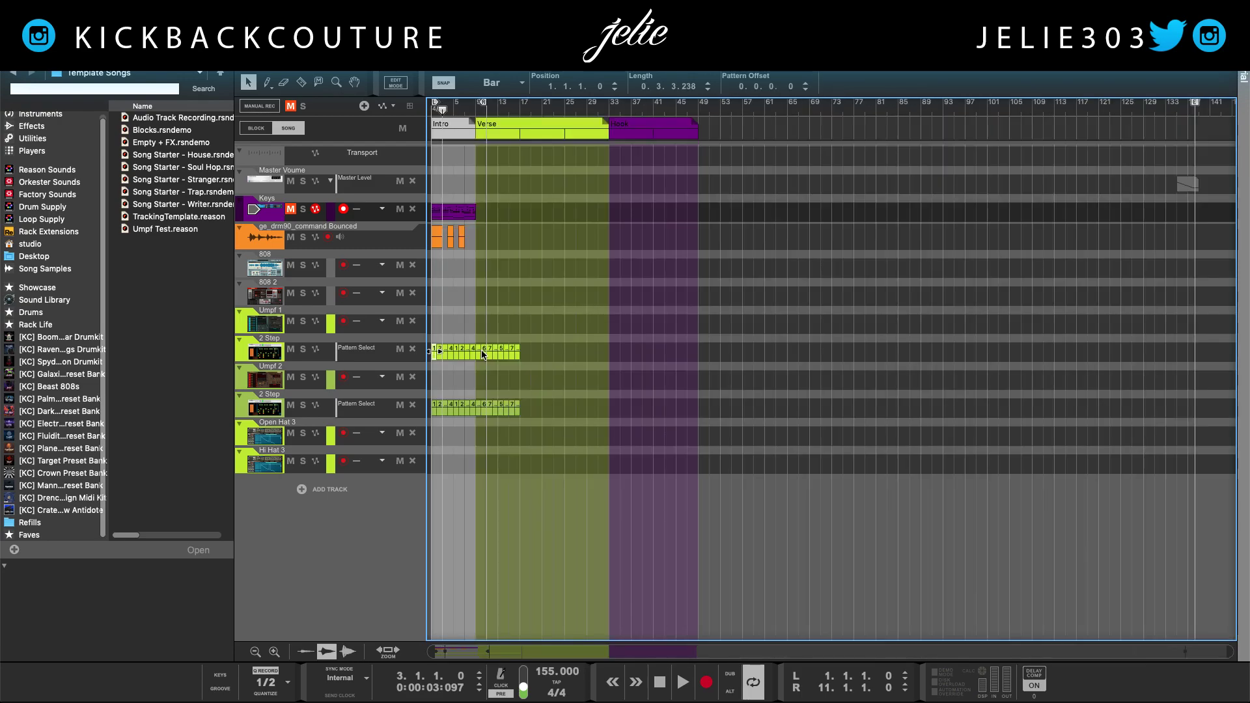
Undo all the drawn clips and the deletion of the ge_drm90_command Bounced clip
{"action": "key", "text": "super+z"}
{"action": "key", "text": "super+z"}
{"action": "key", "text": "super+z"}
{"action": "key", "text": "super+z"}
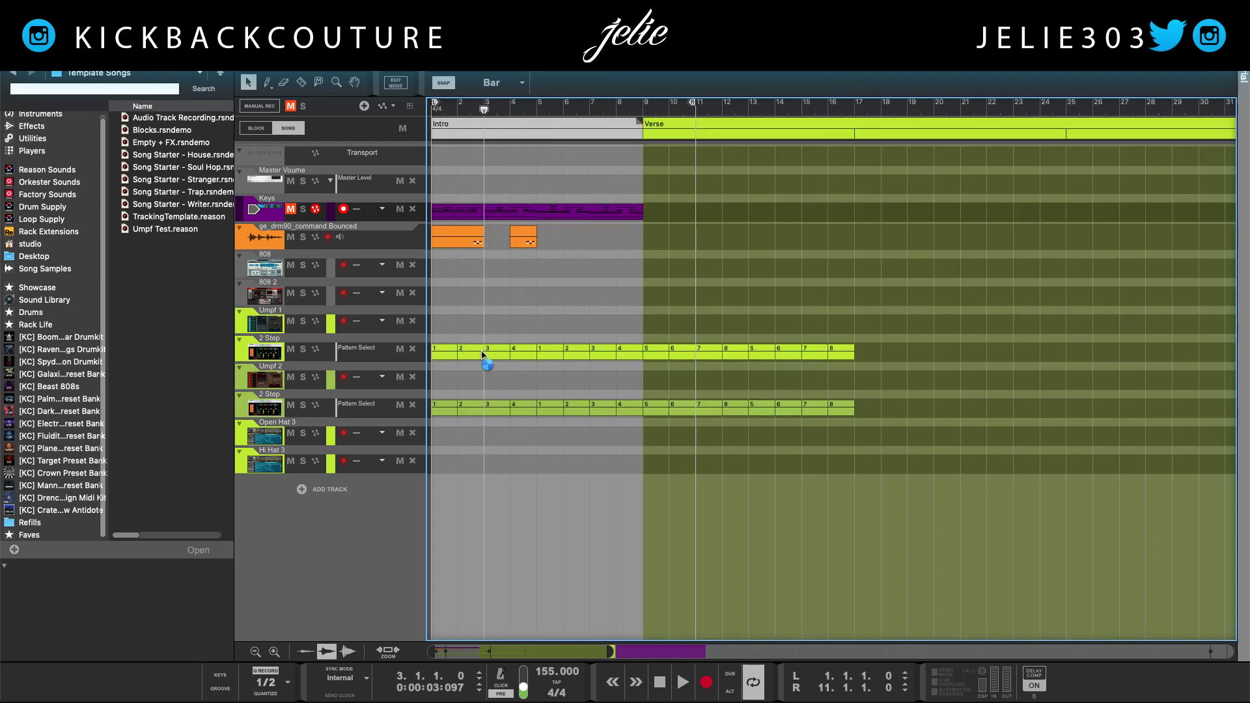
{"action": "key", "text": "super+z"}
{"action": "key", "text": "super+z"}
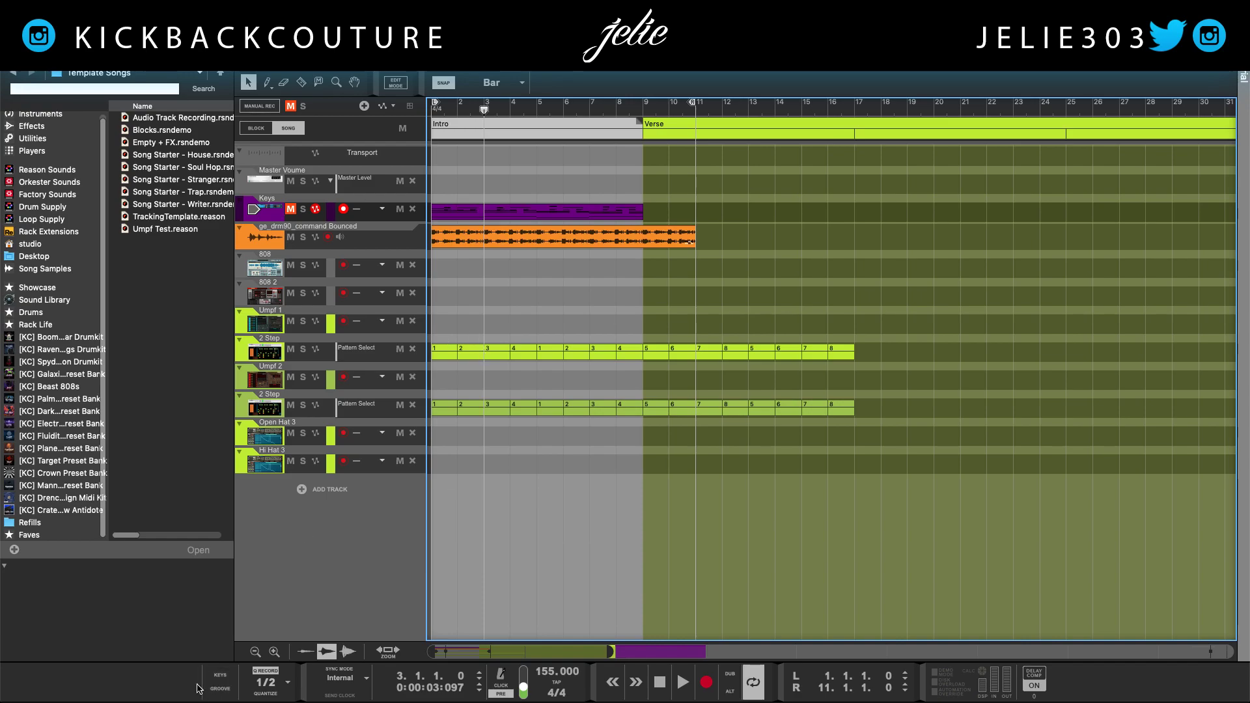
Open the On-screen Piano Keys and shift the computer keys' octave down and up, including to C1
{"action": "left_click", "coordinate": [221, 675]}
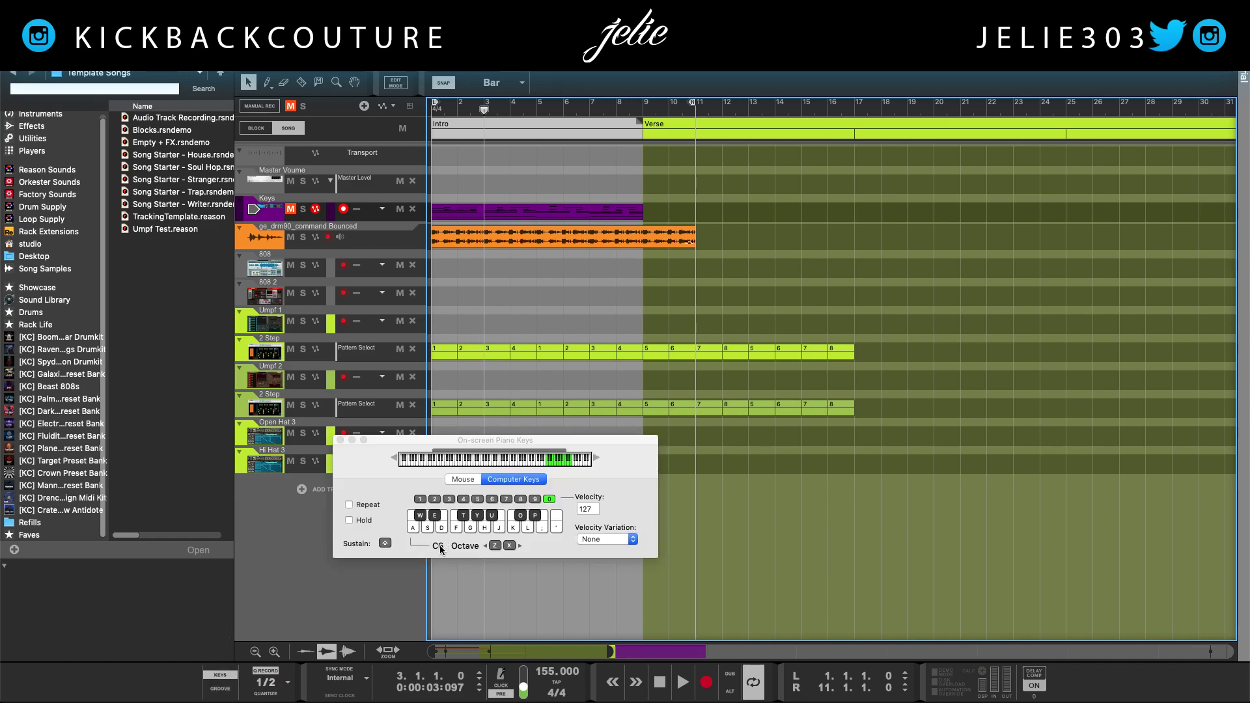
{"action": "key", "text": "z"}
{"action": "key", "text": "z"}
{"action": "key", "text": "z"}
{"action": "key", "text": "z"}
{"action": "key", "text": "z"}
{"action": "key", "text": "z"}
{"action": "key", "text": "x"}
{"action": "key", "text": "x"}
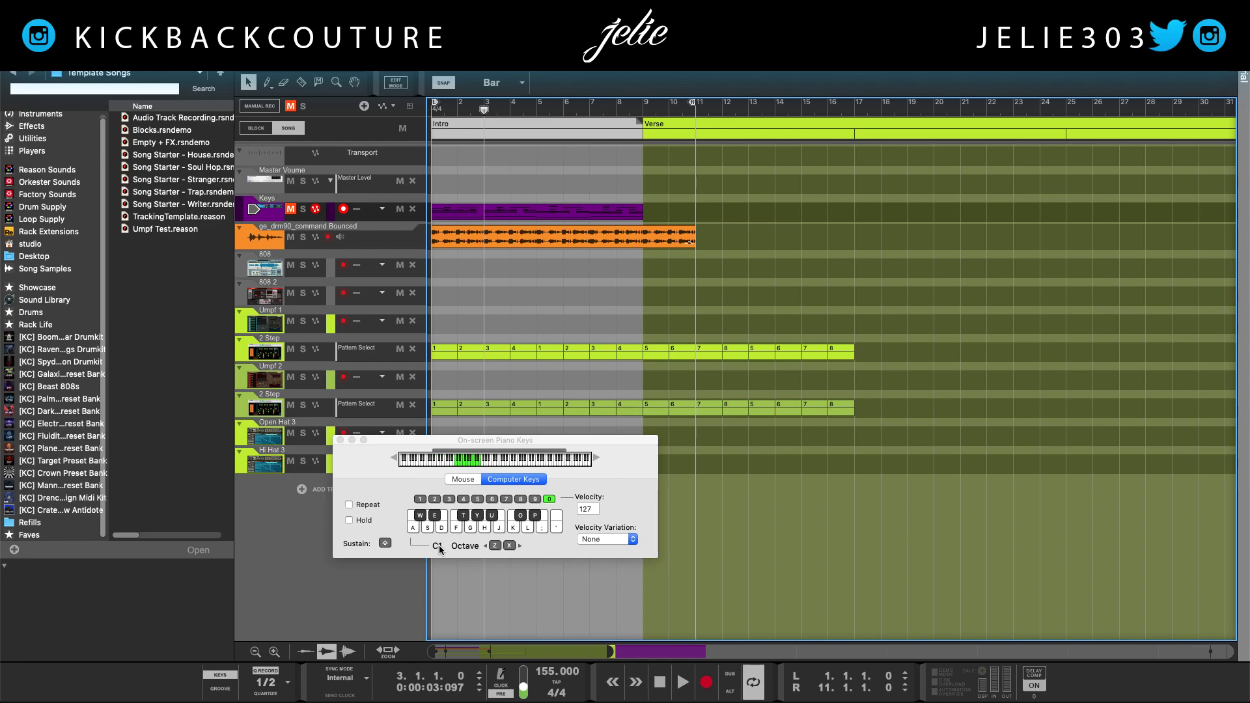
{"action": "key", "text": "x"}
{"action": "key", "text": "x"}
{"action": "key", "text": "z"}
{"action": "key", "text": "z"}
Close the On-screen Piano Keys window and hide the browser
{"action": "left_click", "coordinate": [340, 441]}
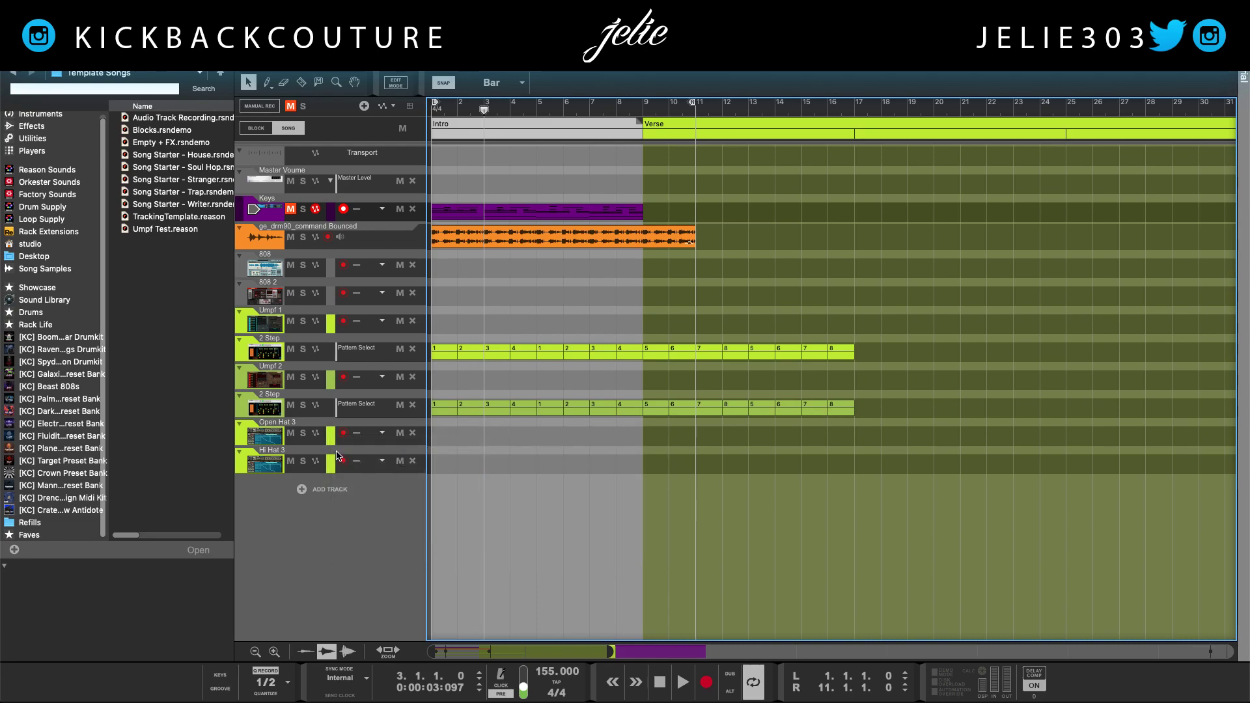
{"action": "left_click", "coordinate": [17, 62]}
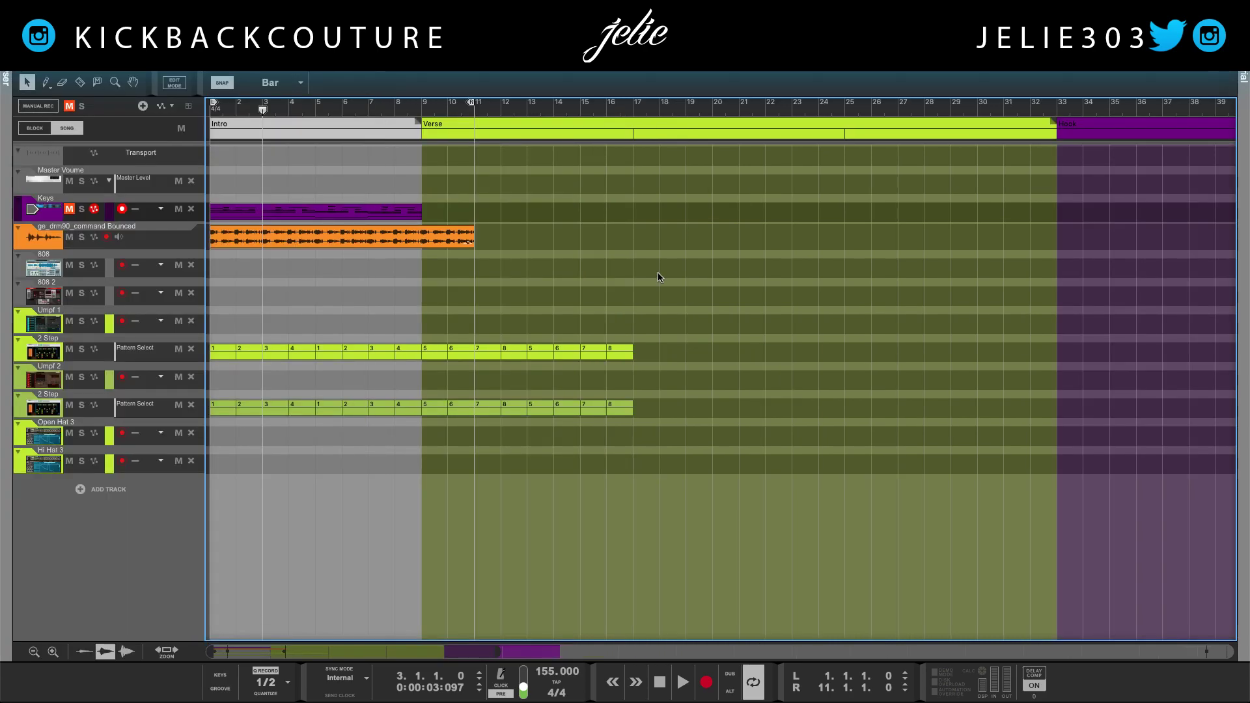